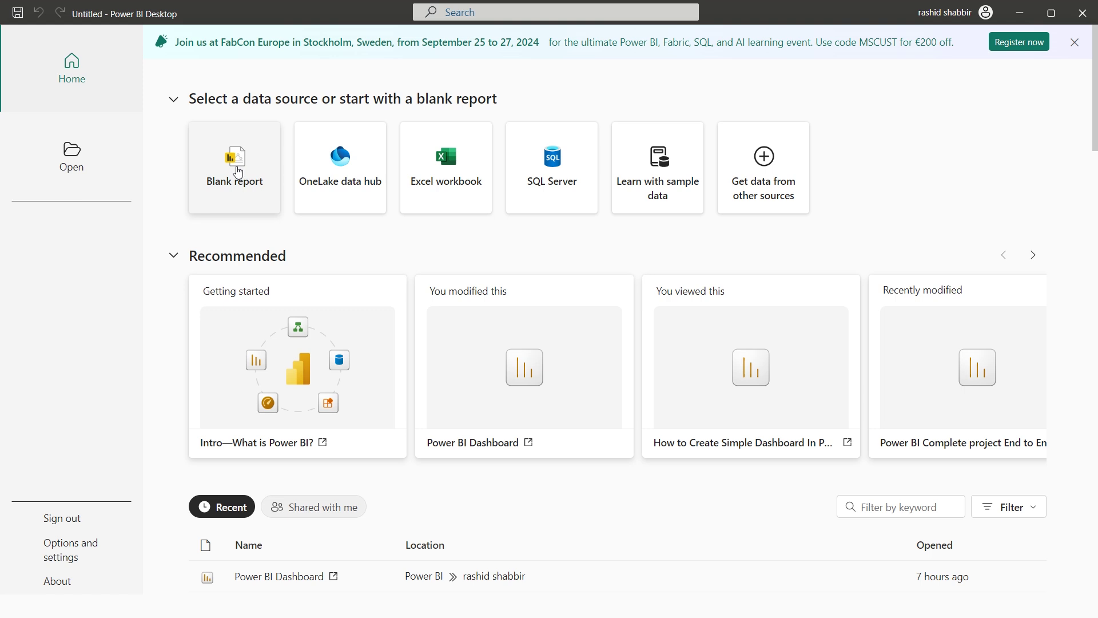
- Create a blank report and save it on this device as "Power BI Dashboard"
{"action": "left_click", "coordinate": [238, 172]}
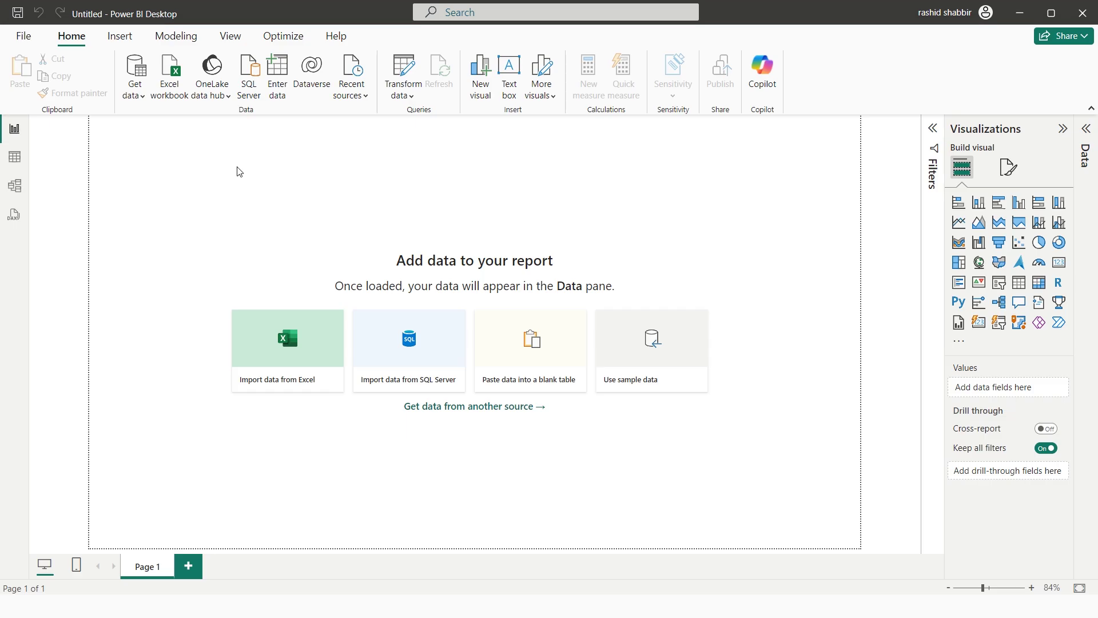
{"action": "left_click", "coordinate": [23, 37]}
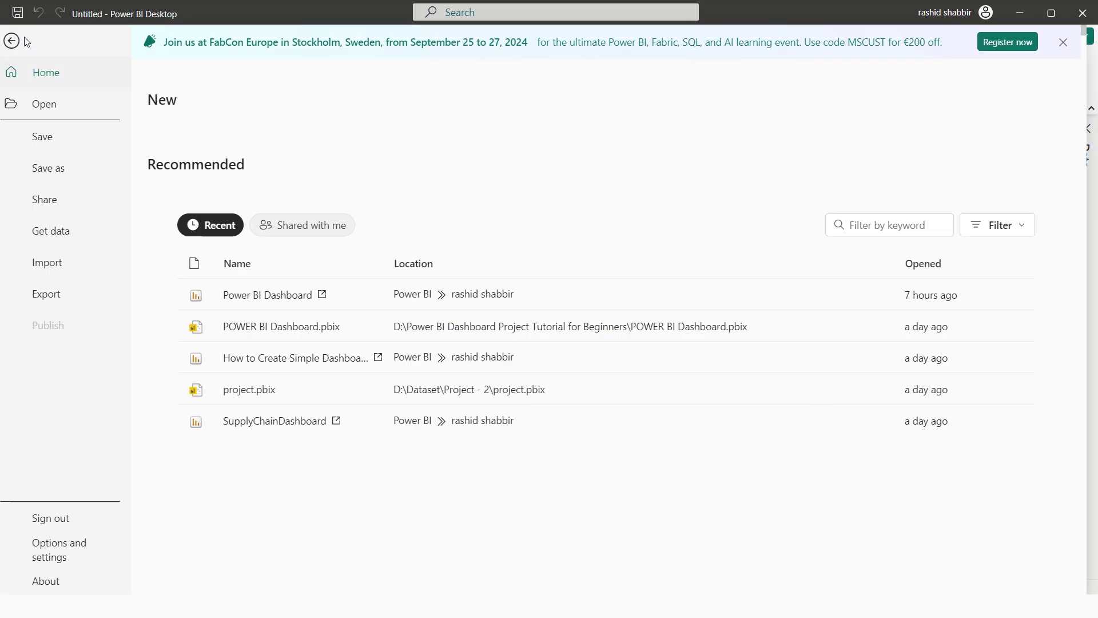
{"action": "left_click", "coordinate": [72, 170]}
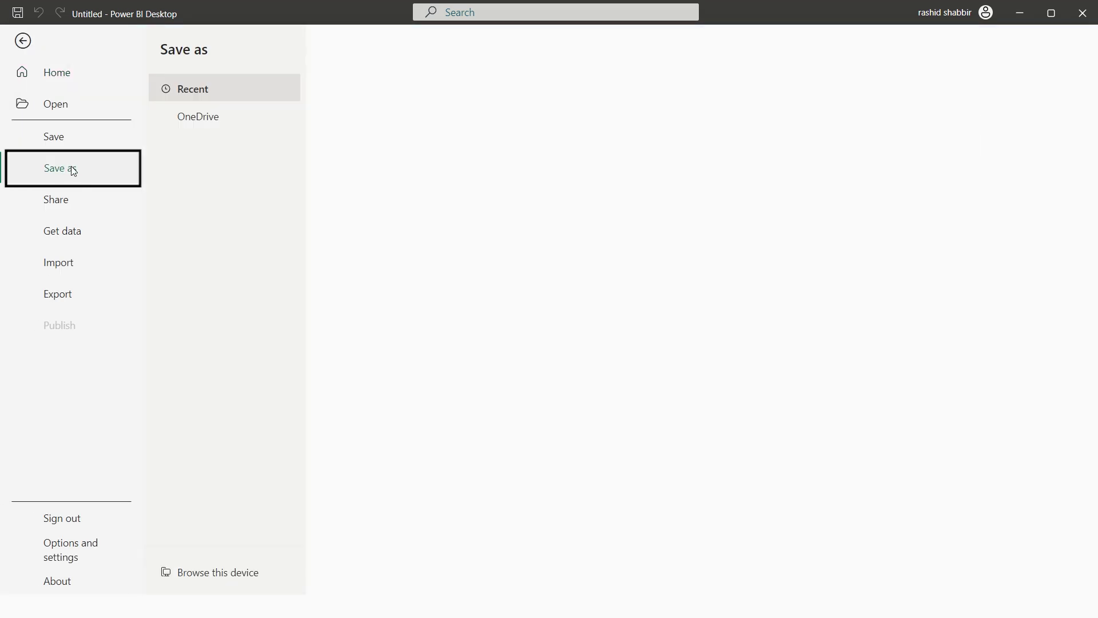
{"action": "left_click", "coordinate": [216, 576]}
{"action": "type", "text": "Power BI"}
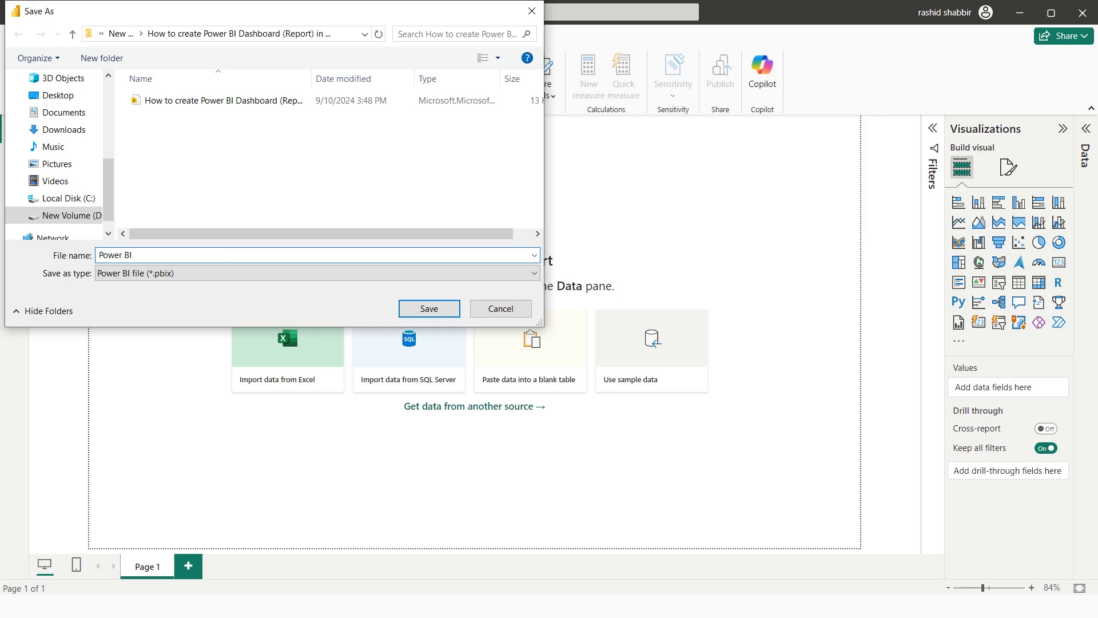
{"action": "type", "text": " Dashboard"}
{"action": "left_click", "coordinate": [430, 309]}
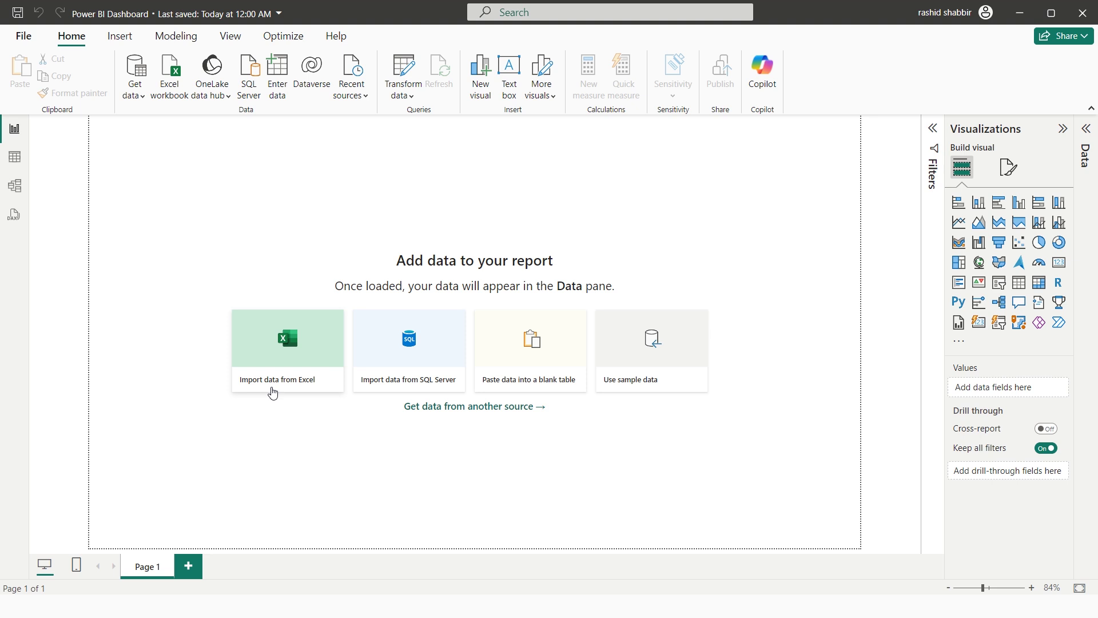
- Import the Orders sheet from the Sales Report Excel workbook and open it for transformation
{"action": "left_click", "coordinate": [295, 356]}
{"action": "left_click", "coordinate": [183, 101]}
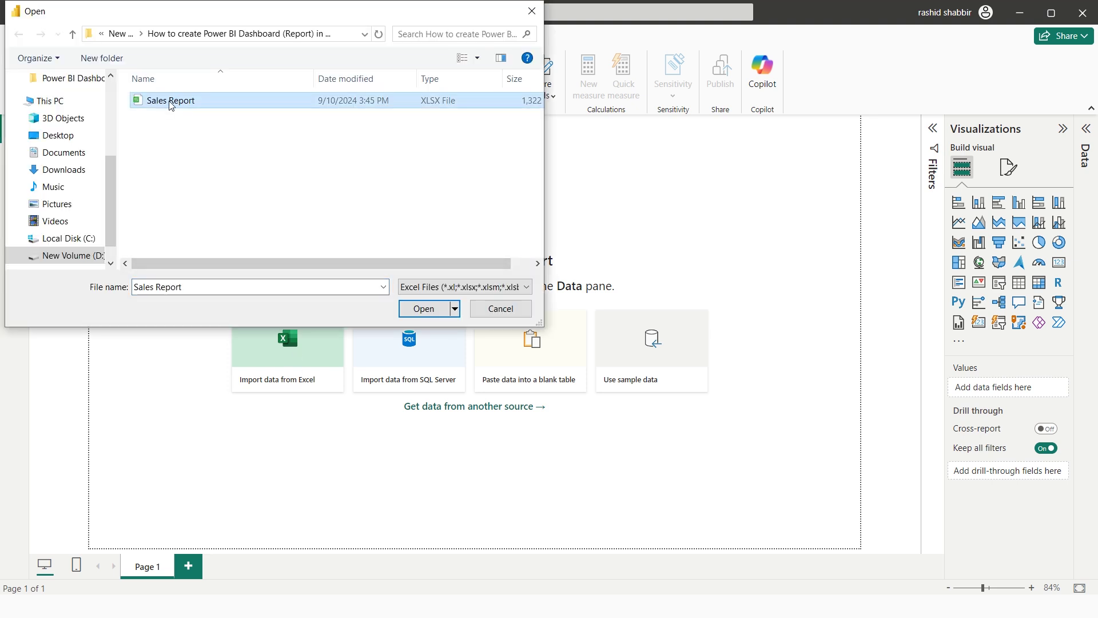
{"action": "left_click", "coordinate": [424, 309]}
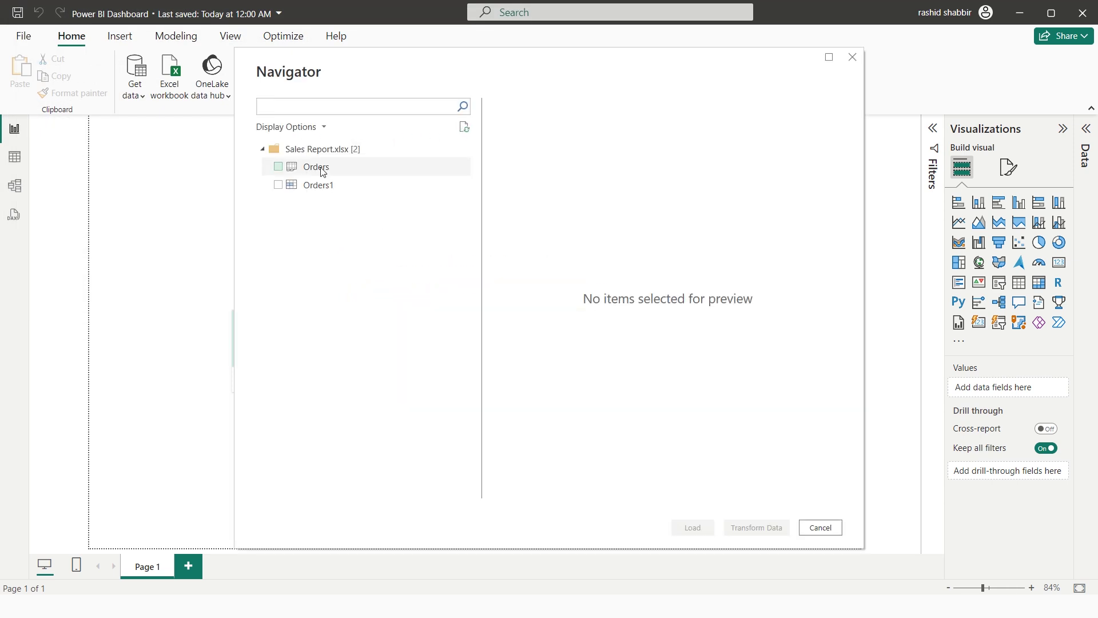
{"action": "left_click", "coordinate": [278, 167]}
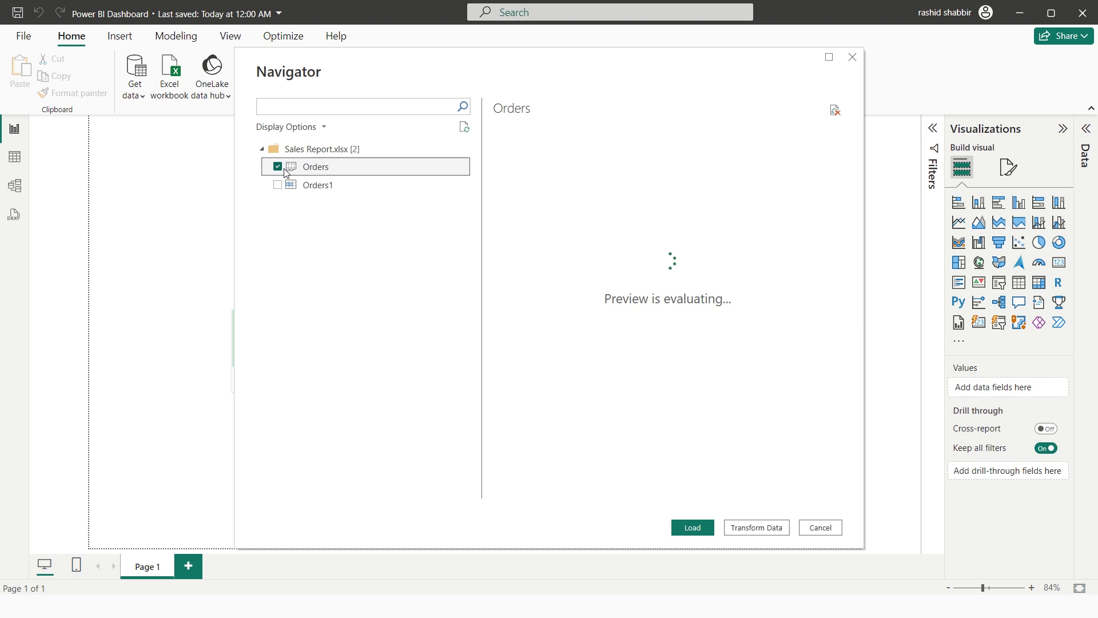
{"action": "left_click", "coordinate": [752, 532]}
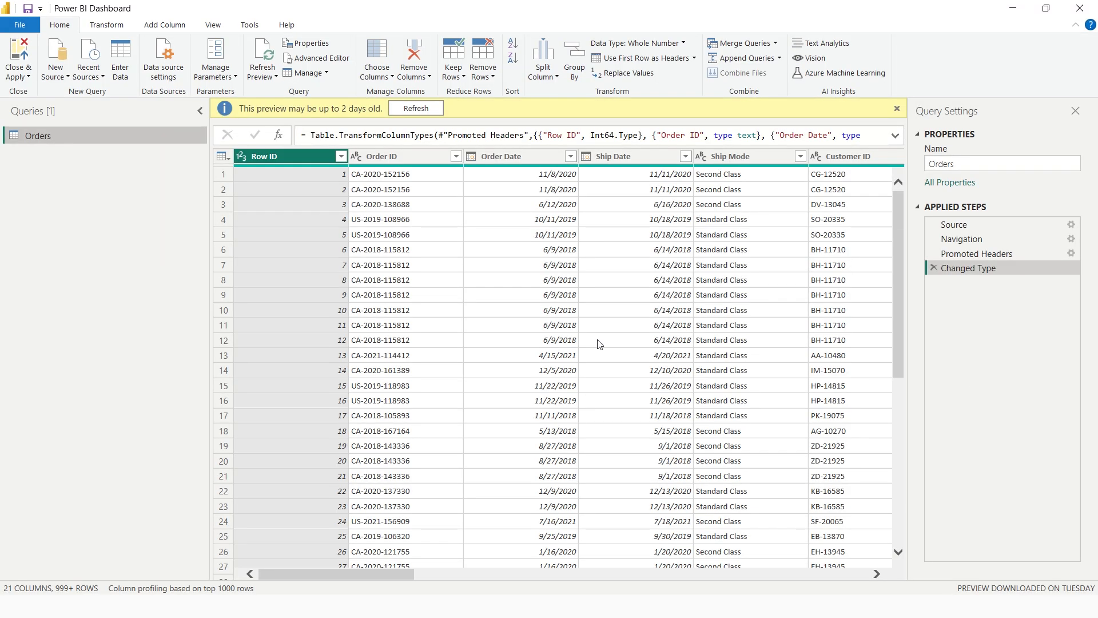
- Unpivot the Sales, Quantity, Discount and Profit columns of the Orders query
{"action": "left_click", "coordinate": [652, 566]}
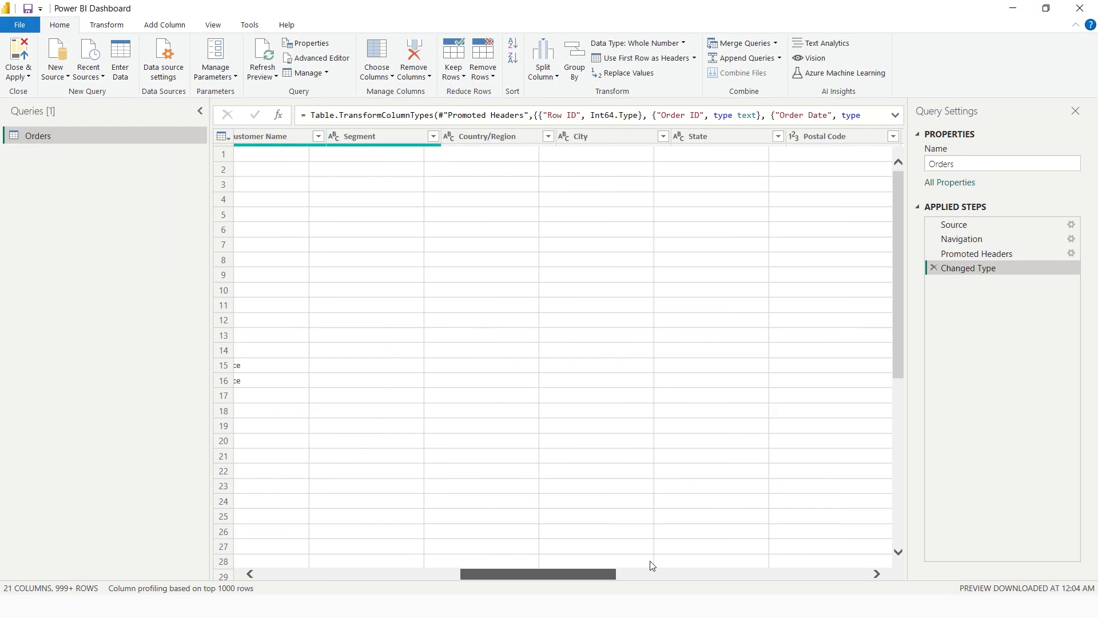
{"action": "left_click", "coordinate": [868, 568]}
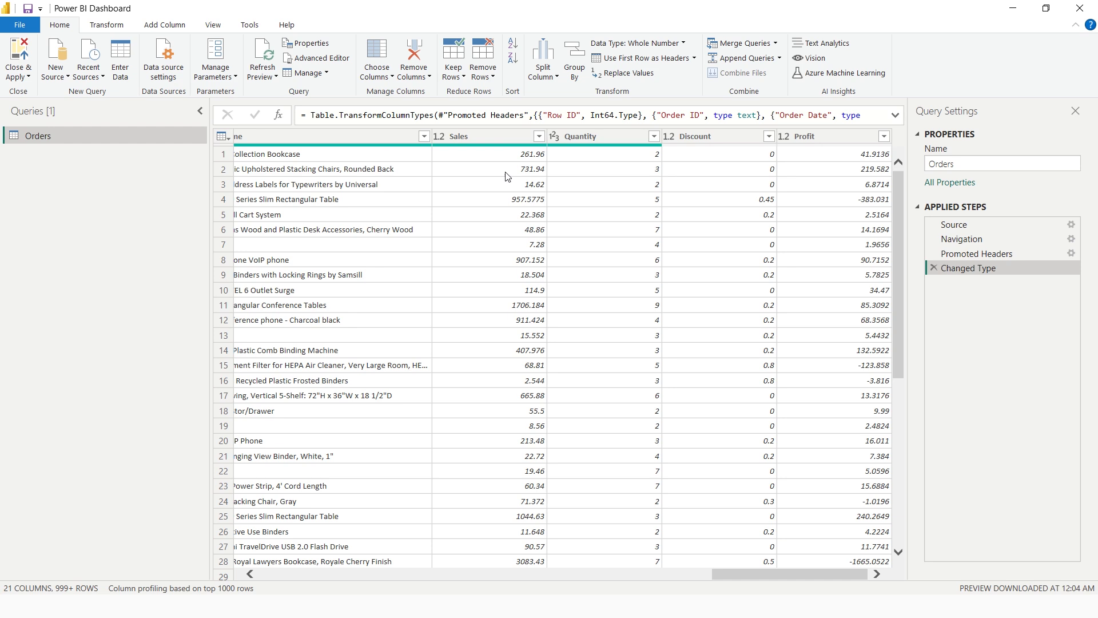
{"action": "left_click", "coordinate": [465, 137]}
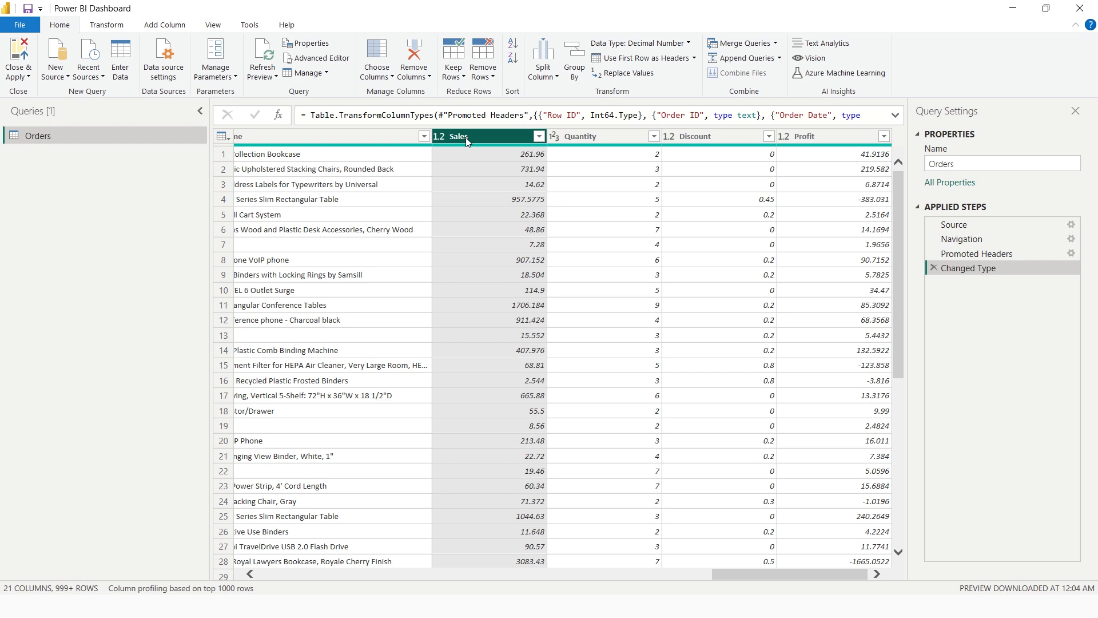
{"action": "key", "text": "shift+Right"}
{"action": "key", "text": "shift+Right"}
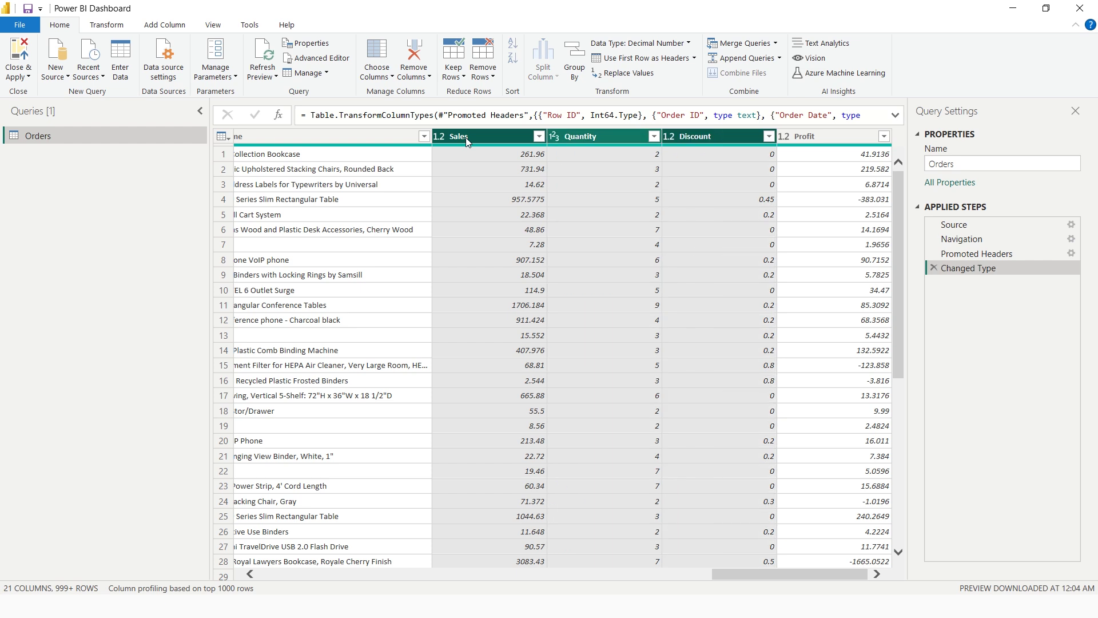
{"action": "key", "text": "shift+Right"}
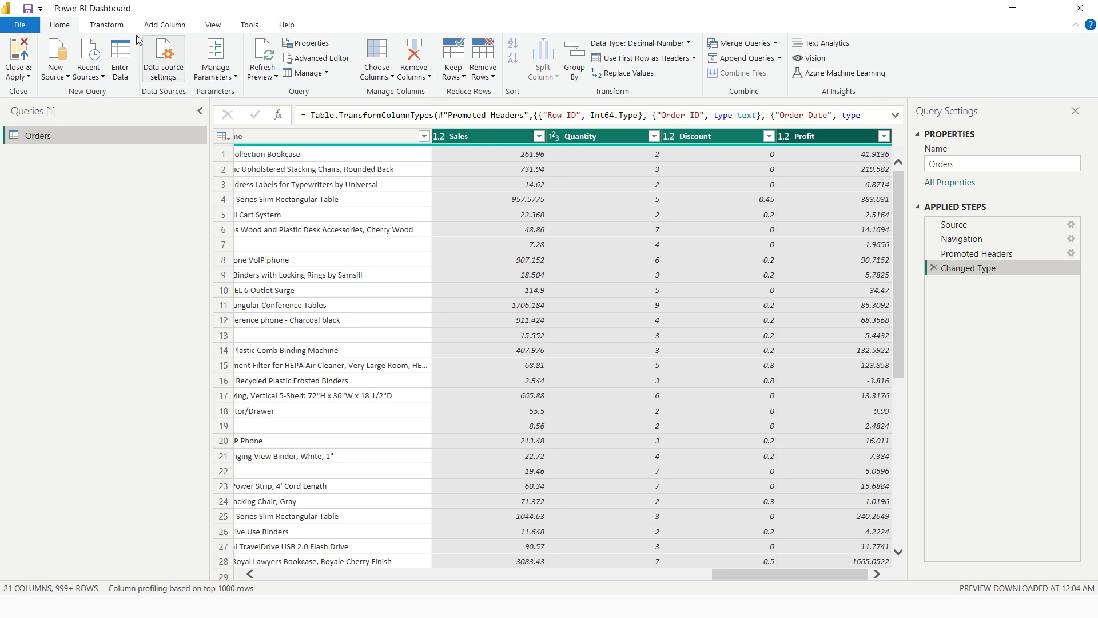
{"action": "left_click", "coordinate": [107, 25]}
{"action": "left_click", "coordinate": [405, 43]}
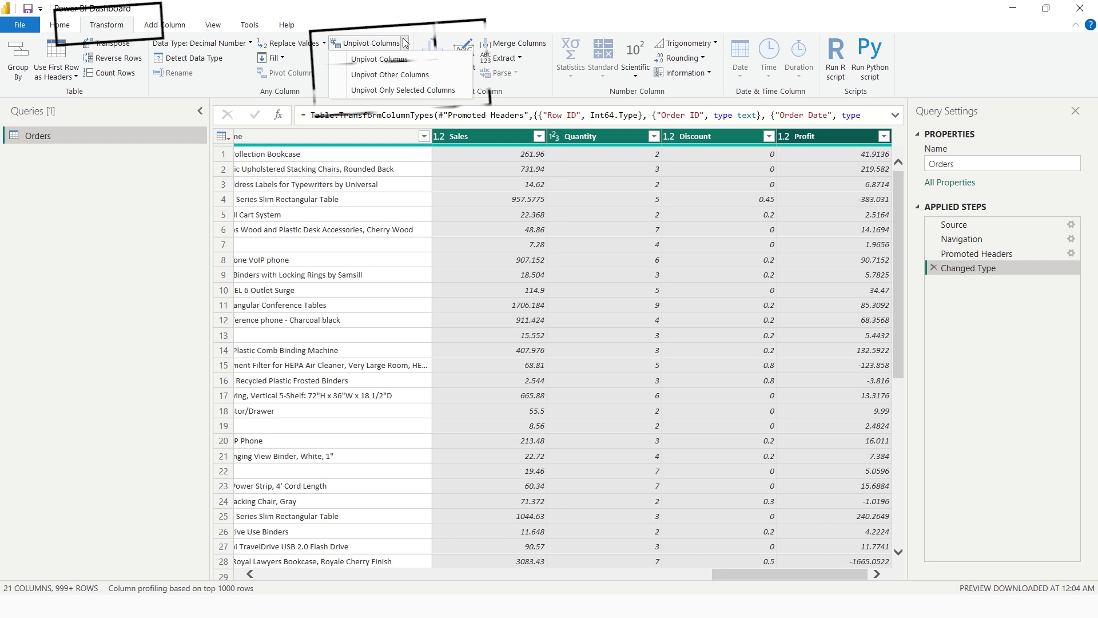
{"action": "left_click", "coordinate": [389, 74]}
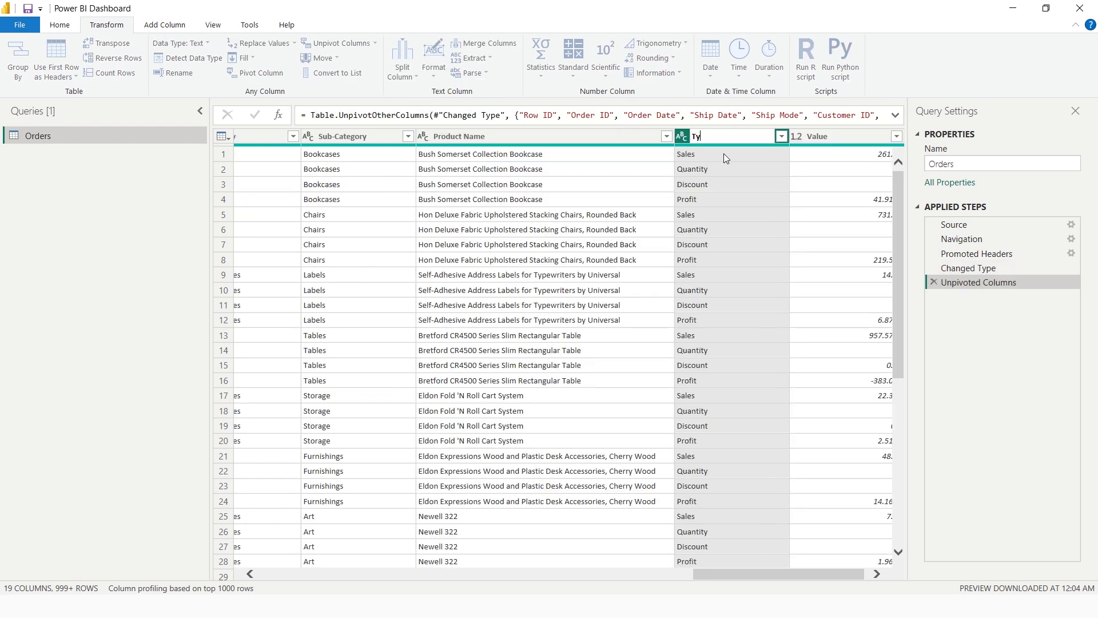
- Rename the unpivoted attribute column to Type and the value column to Sales Value, and apply the query changes to the report
{"action": "type", "text": "Type"}
{"action": "key", "text": "Tab"}
{"action": "type", "text": "S"}
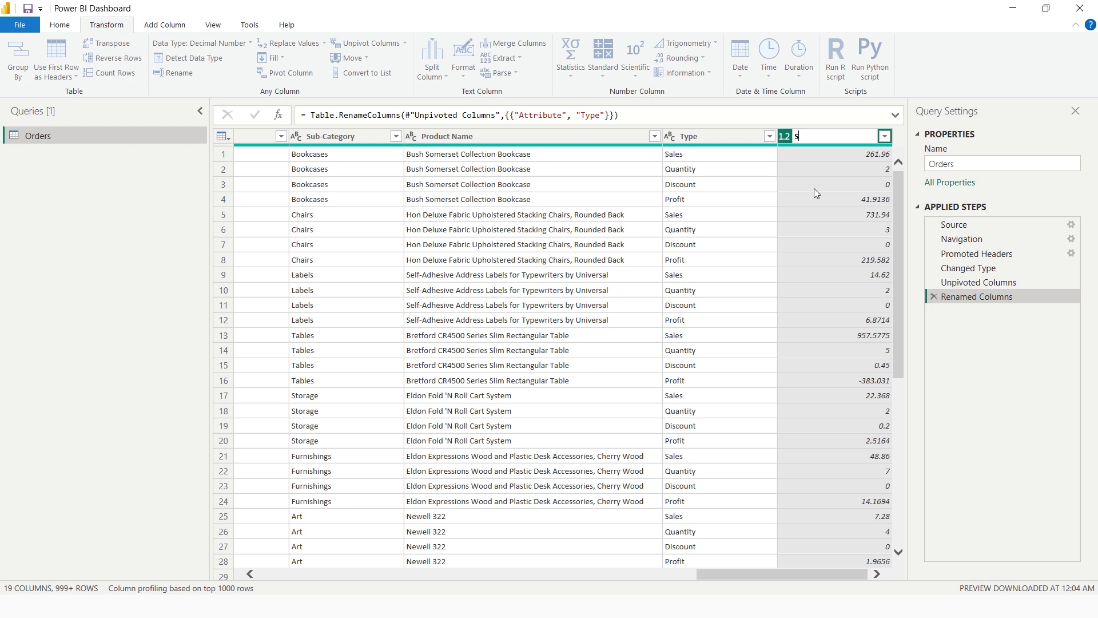
{"action": "type", "text": "ales Value"}
{"action": "key", "text": "Return"}
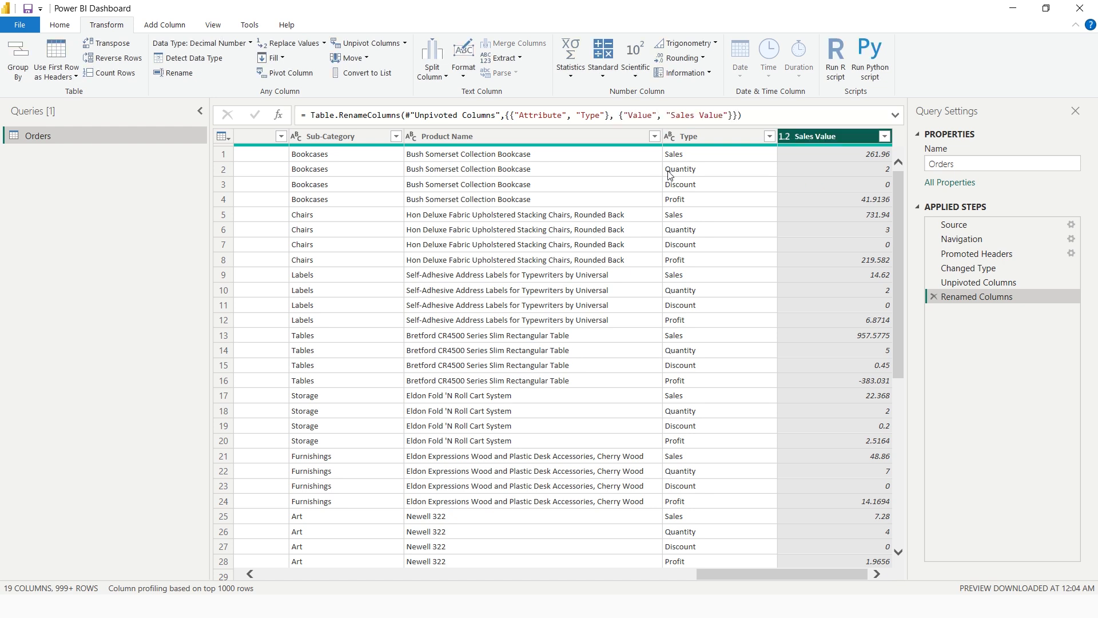
{"action": "left_click", "coordinate": [59, 25]}
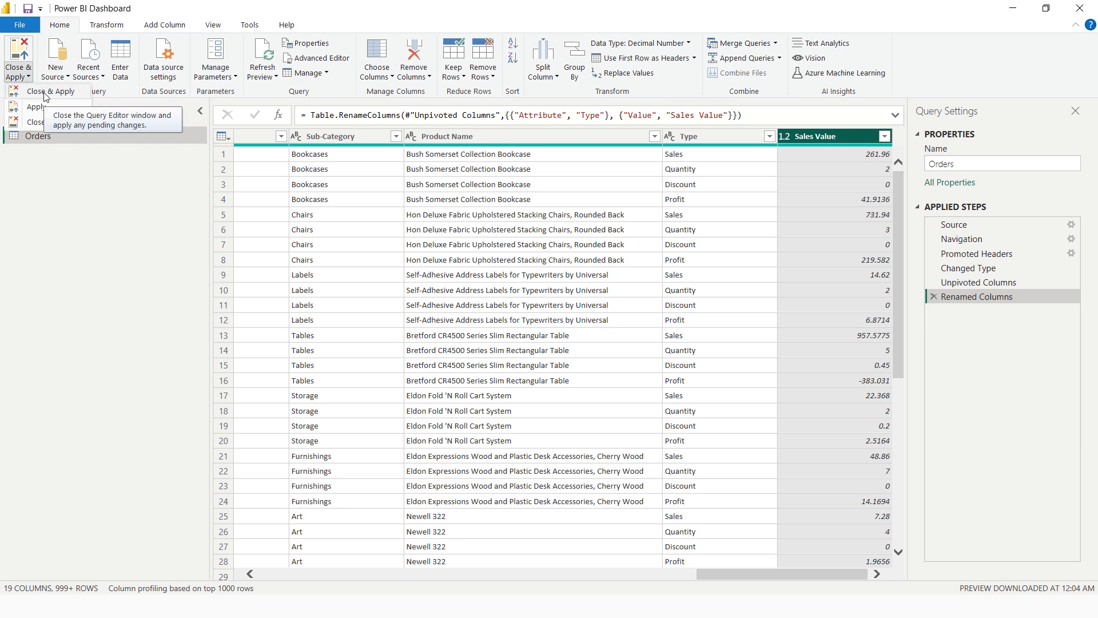
{"action": "left_click", "coordinate": [45, 94]}
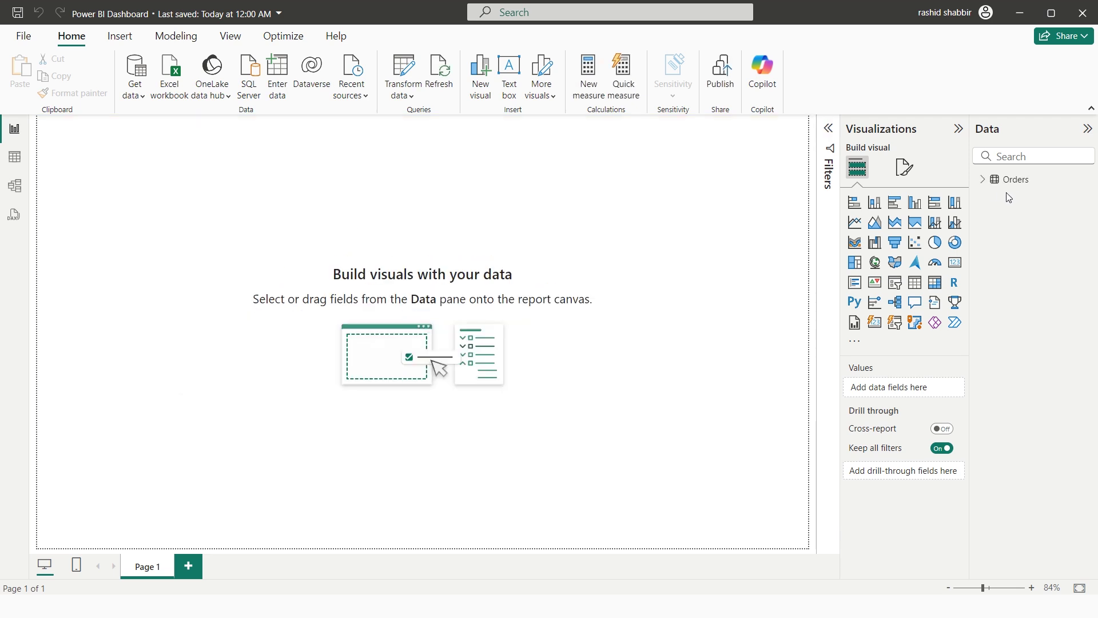
- Create a calculated table in the table view with the formula Calendar = CALENDARAUTO()
{"action": "left_click", "coordinate": [15, 157]}
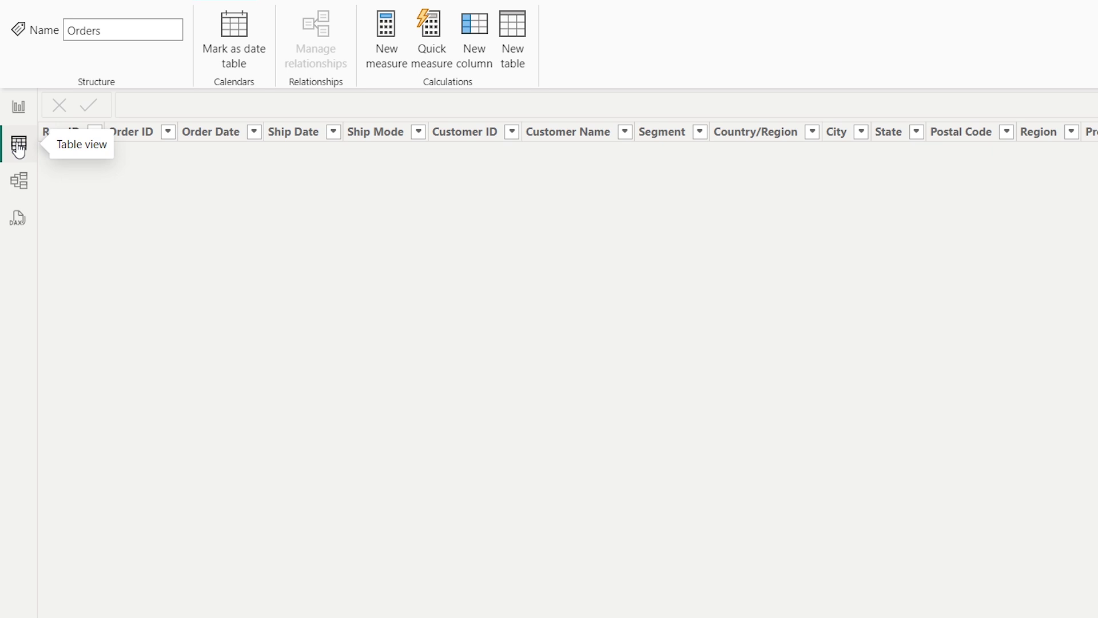
{"action": "left_click", "coordinate": [509, 33]}
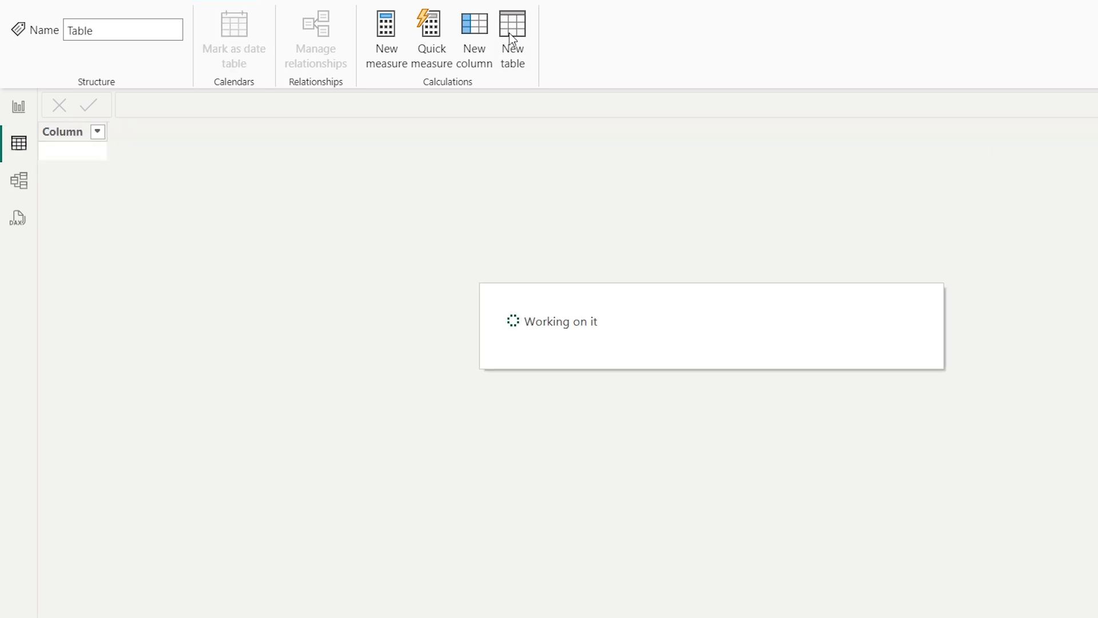
{"action": "type", "text": "Calendar = calen"}
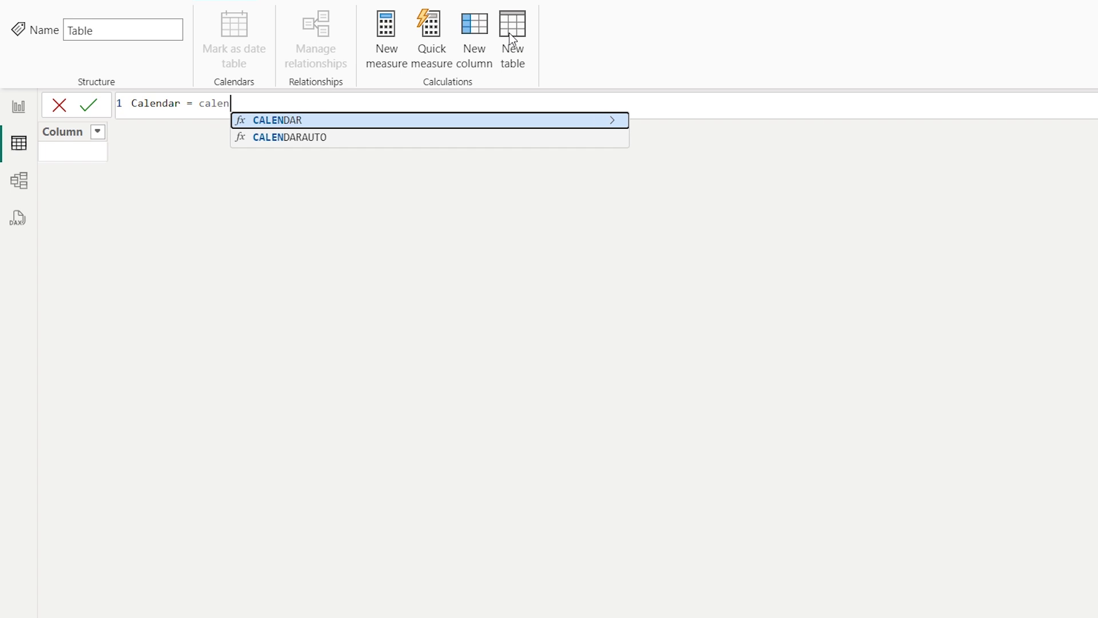
{"action": "key", "text": "Down"}
{"action": "key", "text": "Tab"}
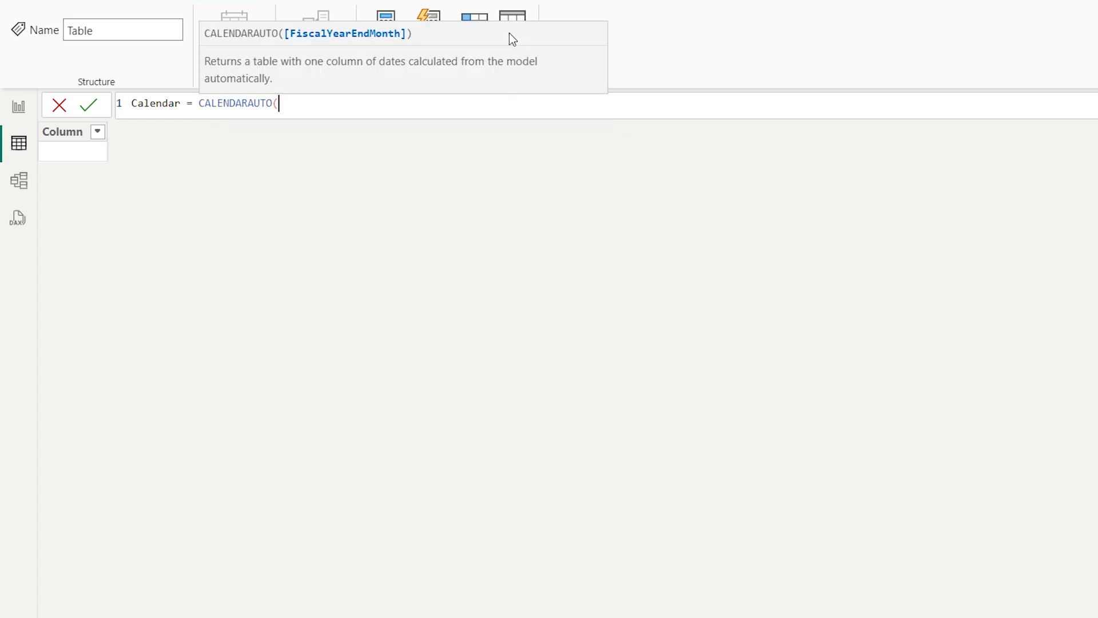
{"action": "type", "text": ")"}
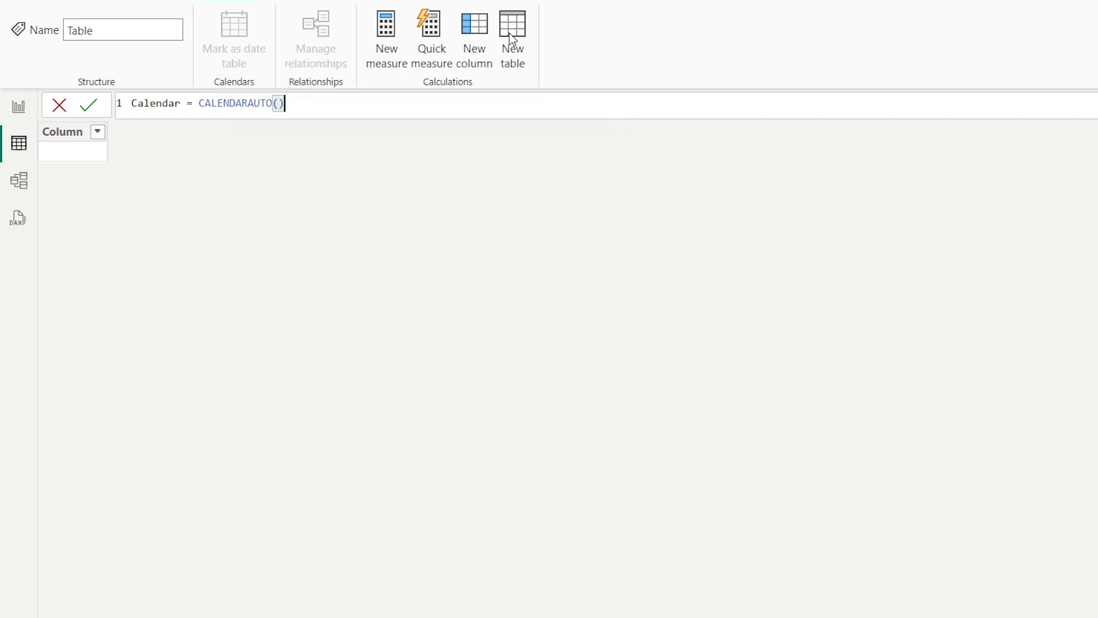
{"action": "key", "text": "Return"}
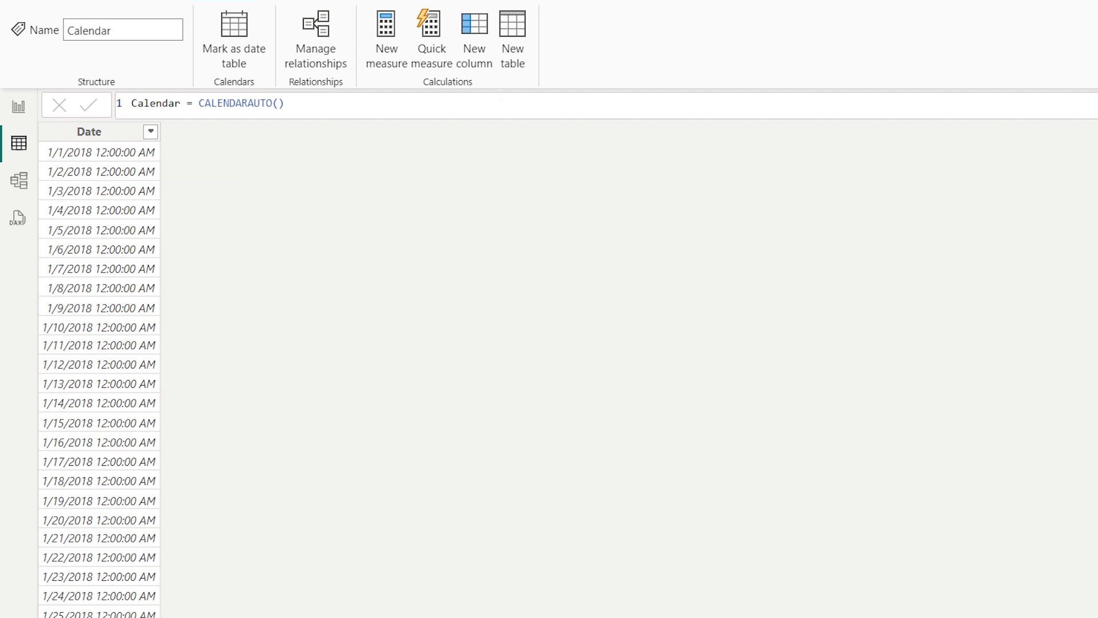
- Add a calculated column to the Calendar table with the formula Year = YEAR('Calendar'[Date].[Date])
{"action": "left_click", "coordinate": [474, 53]}
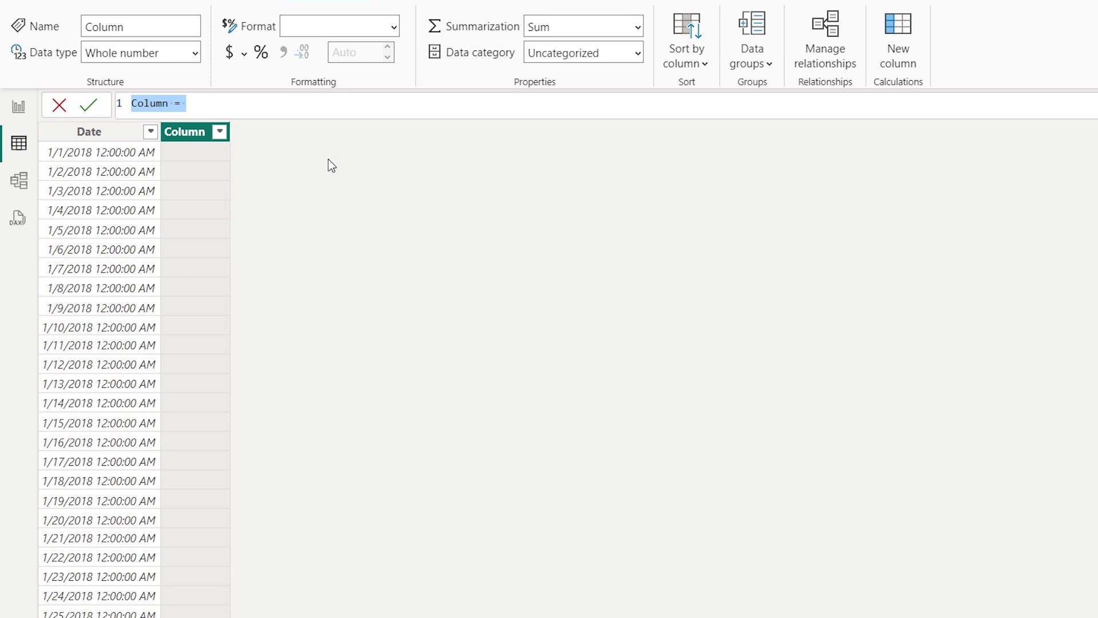
{"action": "type", "text": "Year = "}
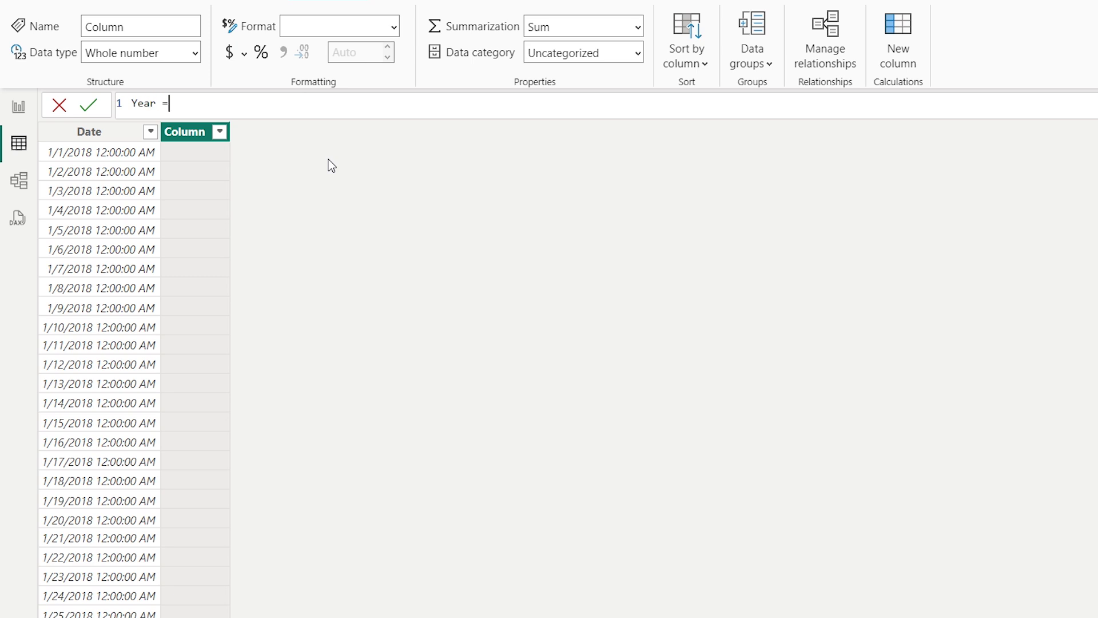
{"action": "type", "text": "yea"}
{"action": "key", "text": "Tab"}
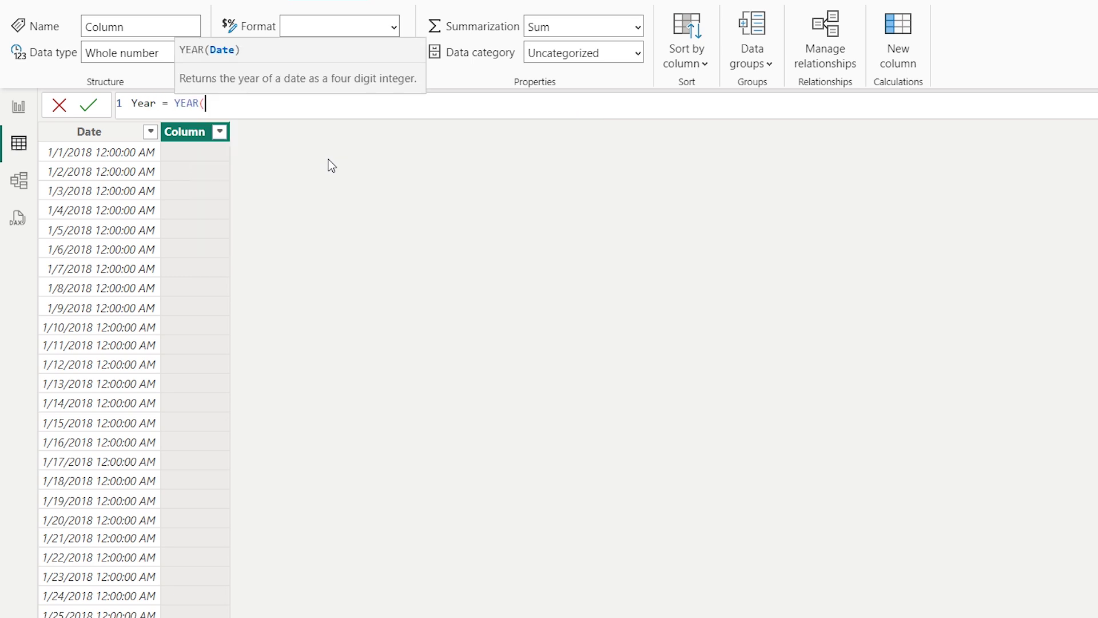
{"action": "type", "text": "calen"}
{"action": "key", "text": "Down"}
{"action": "key", "text": "Tab"}
{"action": "type", "text": "."}
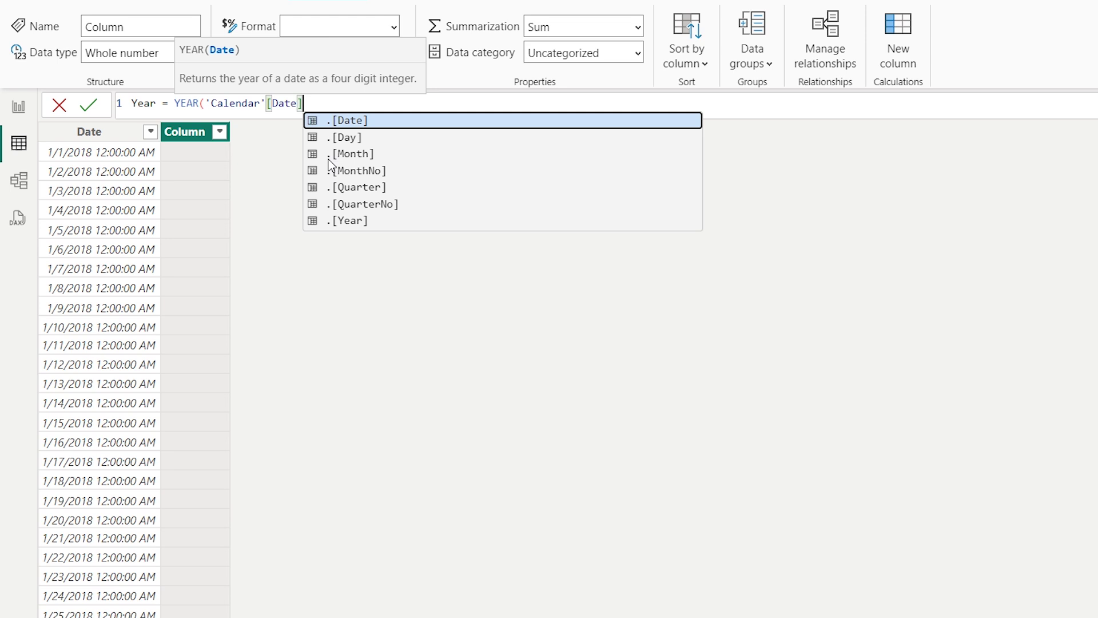
{"action": "key", "text": "Tab"}
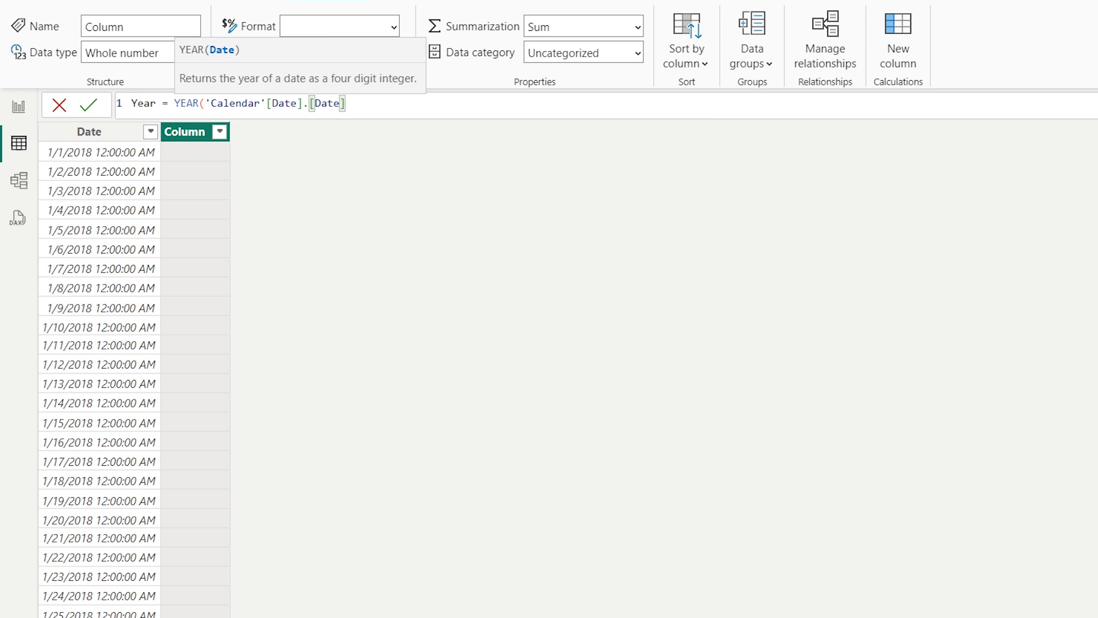
{"action": "type", "text": ")"}
{"action": "key", "text": "Return"}
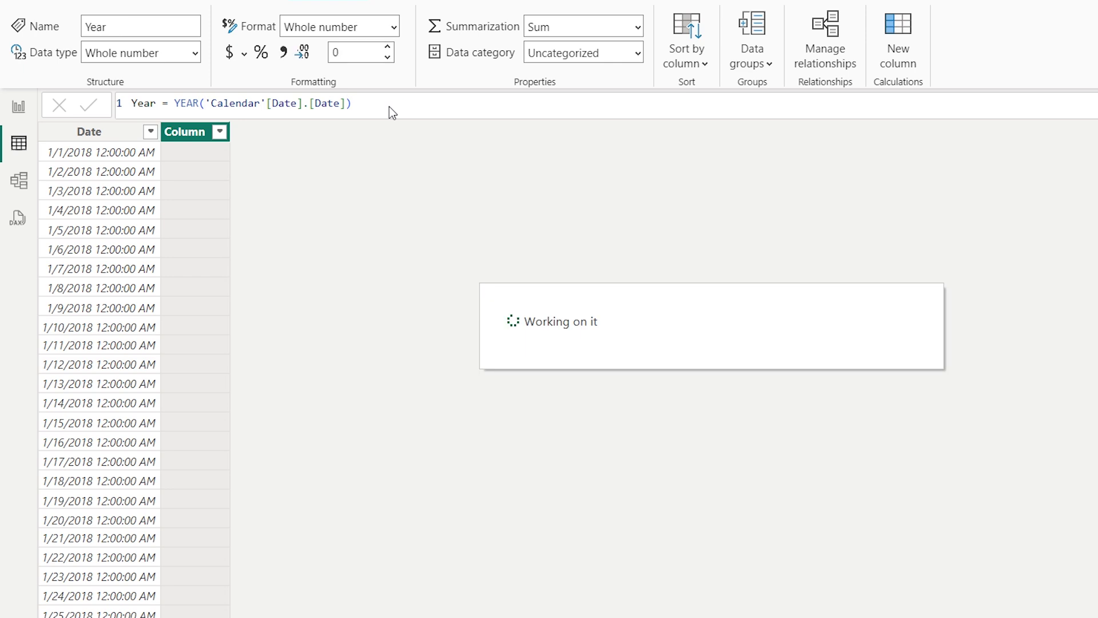
- Add a calculated column to the Calendar table with the formula Month = MONTH('Calendar'[Date].[Date])
{"action": "left_click", "coordinate": [905, 52]}
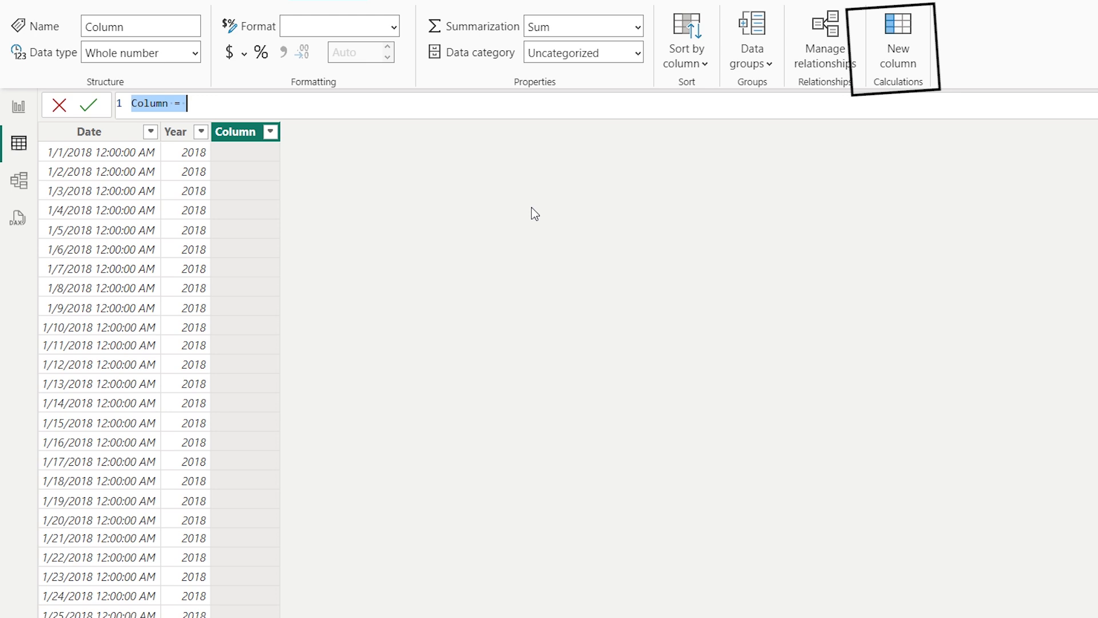
{"action": "type", "text": "Month = MONTH("}
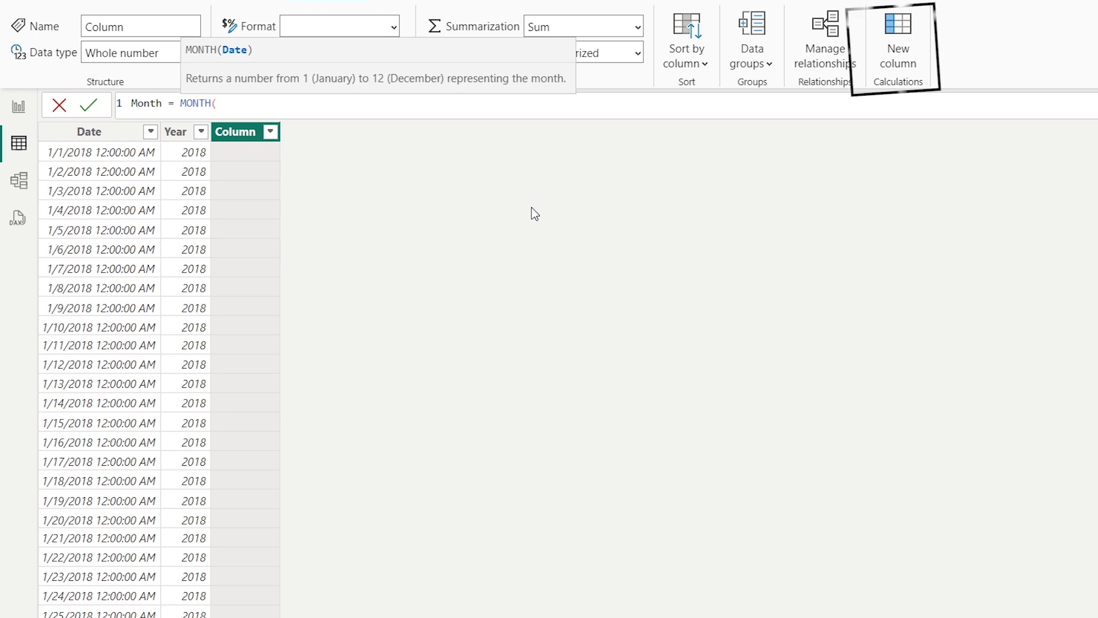
{"action": "type", "text": "calen"}
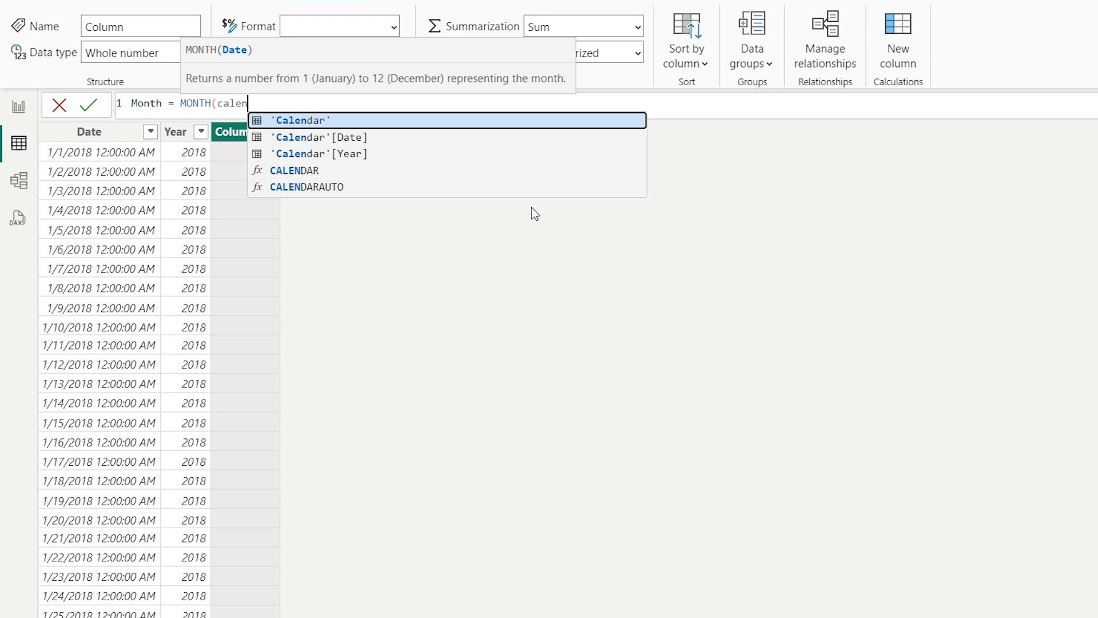
{"action": "key", "text": "Down"}
{"action": "key", "text": "Tab"}
{"action": "type", "text": ")"}
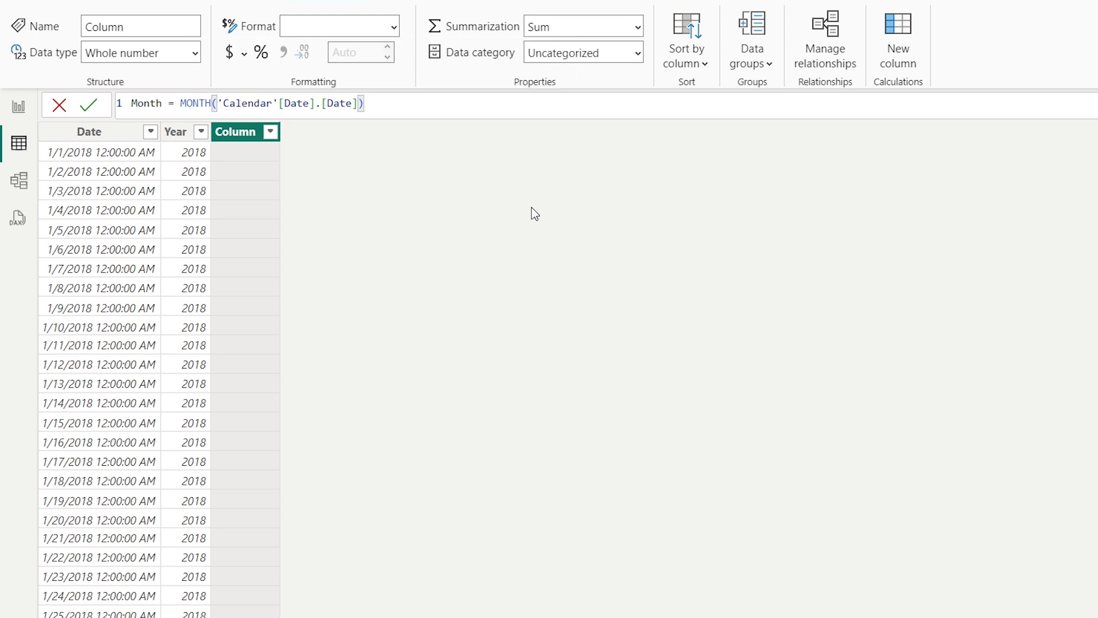
{"action": "key", "text": "Return"}
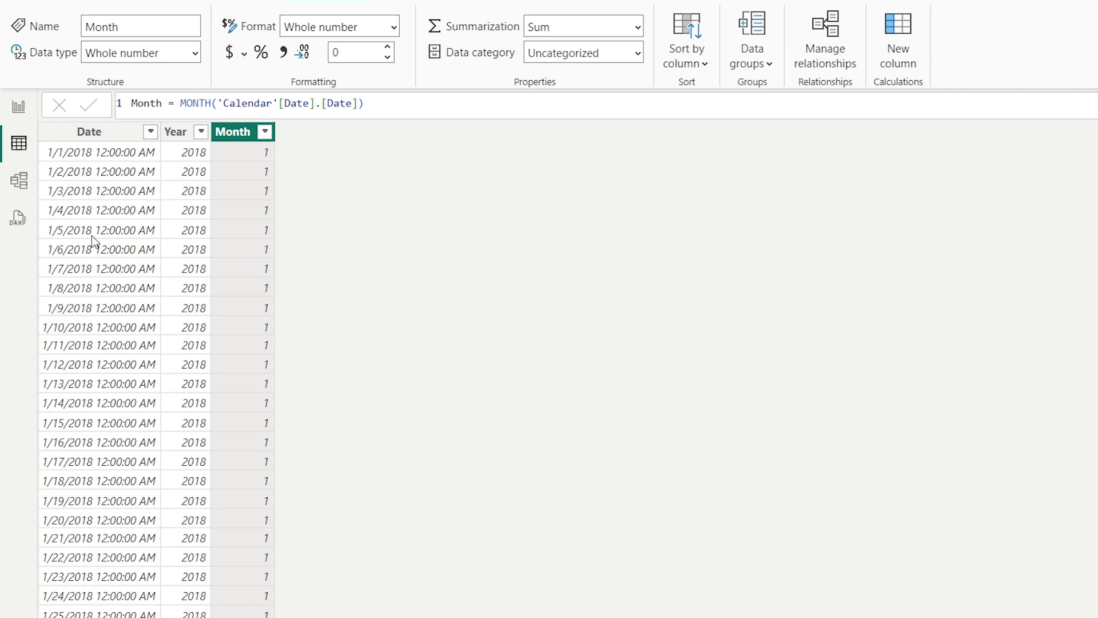
- Create an active one-to-many relationship from Calendar Date to Orders Order Date in the model view, with single cross-filter direction
{"action": "left_click", "coordinate": [22, 187]}
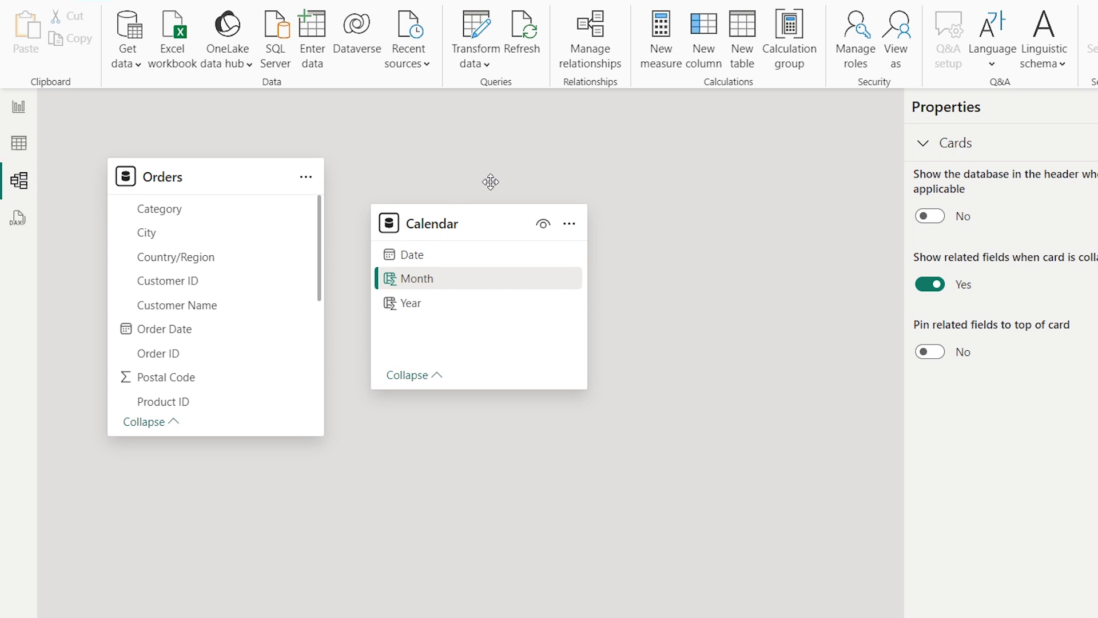
{"action": "left_click_drag", "start_coordinate": [454, 223], "coordinate": [510, 177]}
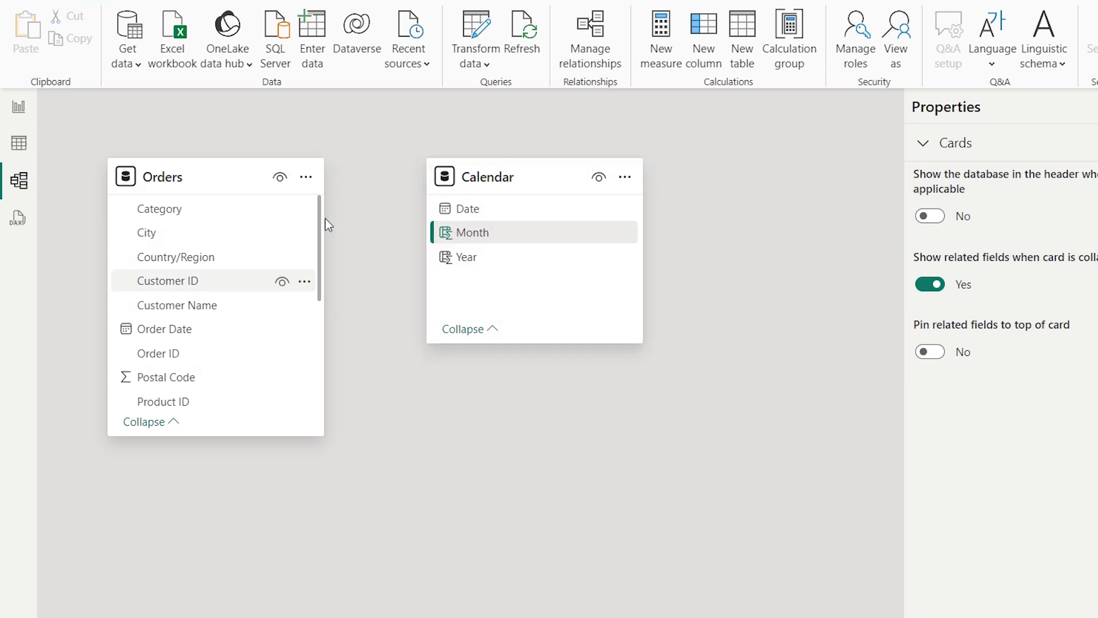
{"action": "left_click", "coordinate": [461, 211]}
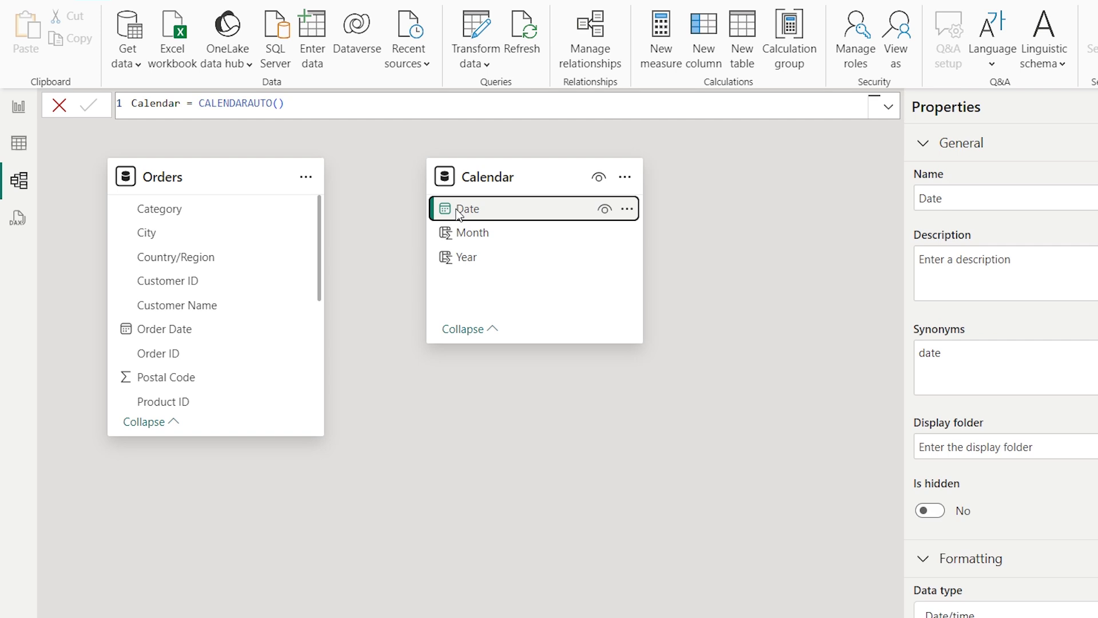
{"action": "left_click_drag", "start_coordinate": [457, 213], "coordinate": [182, 330]}
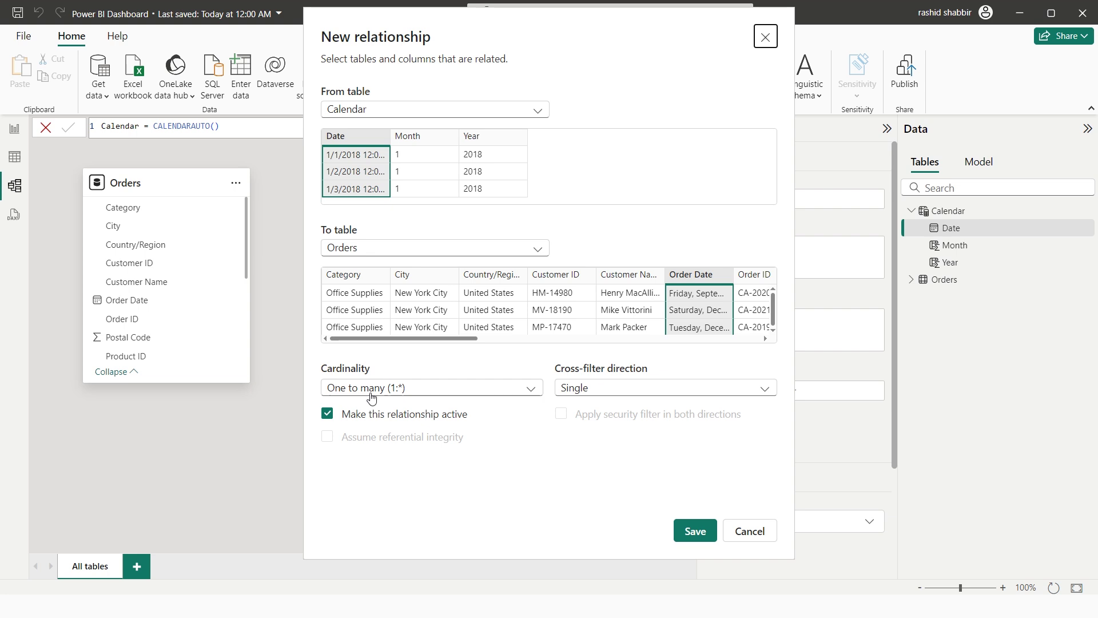
{"action": "left_click", "coordinate": [696, 530]}
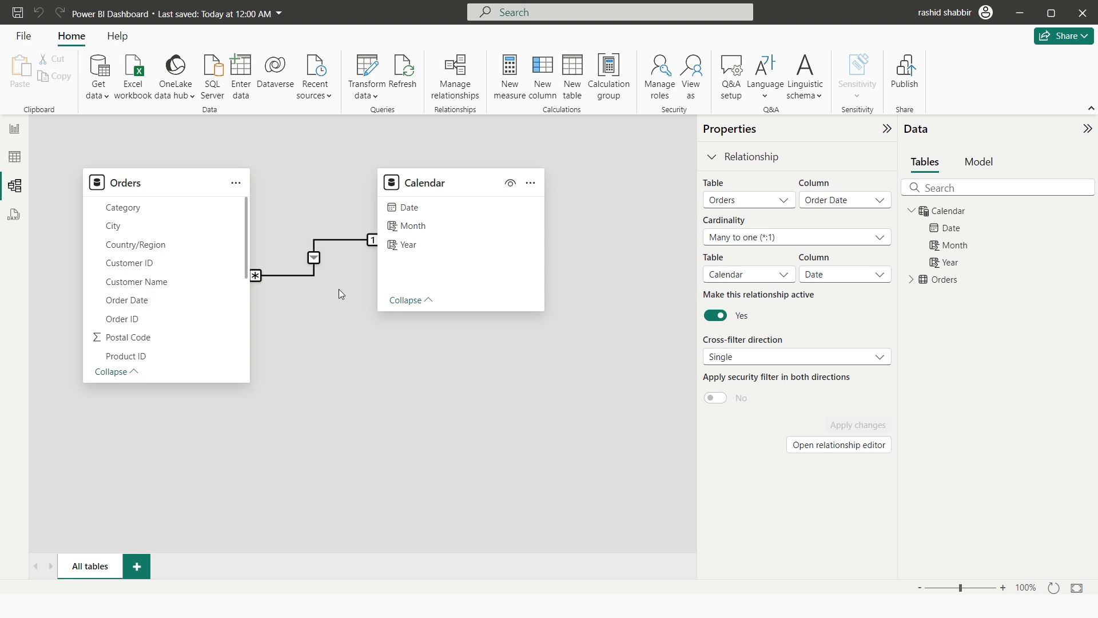
- Create and load an empty table named CalculatedMeasures from the report view
{"action": "left_click", "coordinate": [21, 133]}
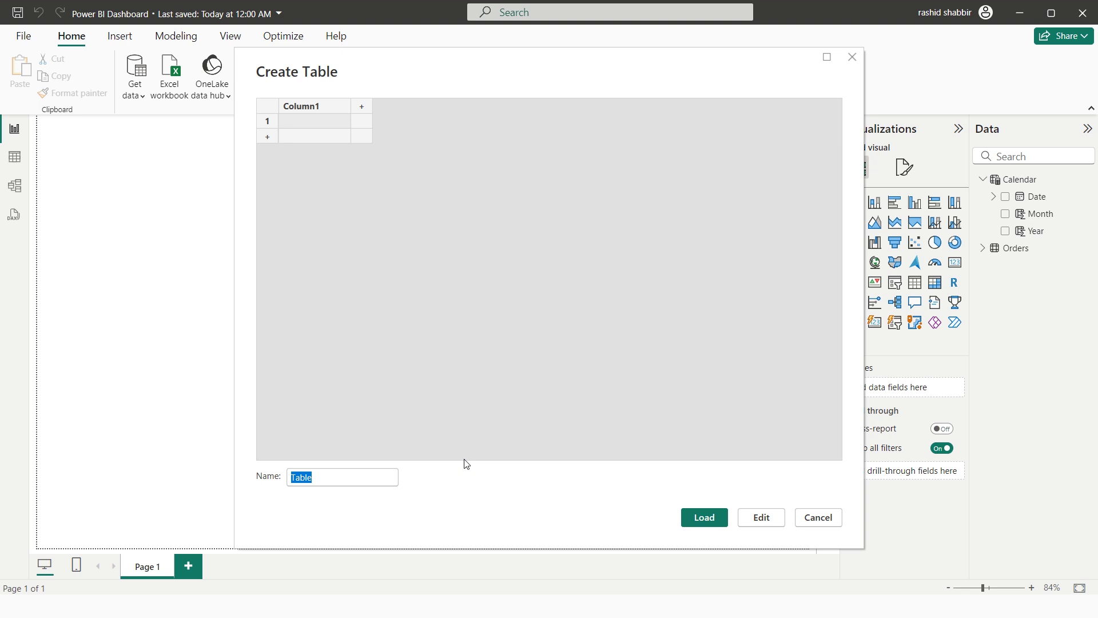
{"action": "type", "text": "CalculatedM"}
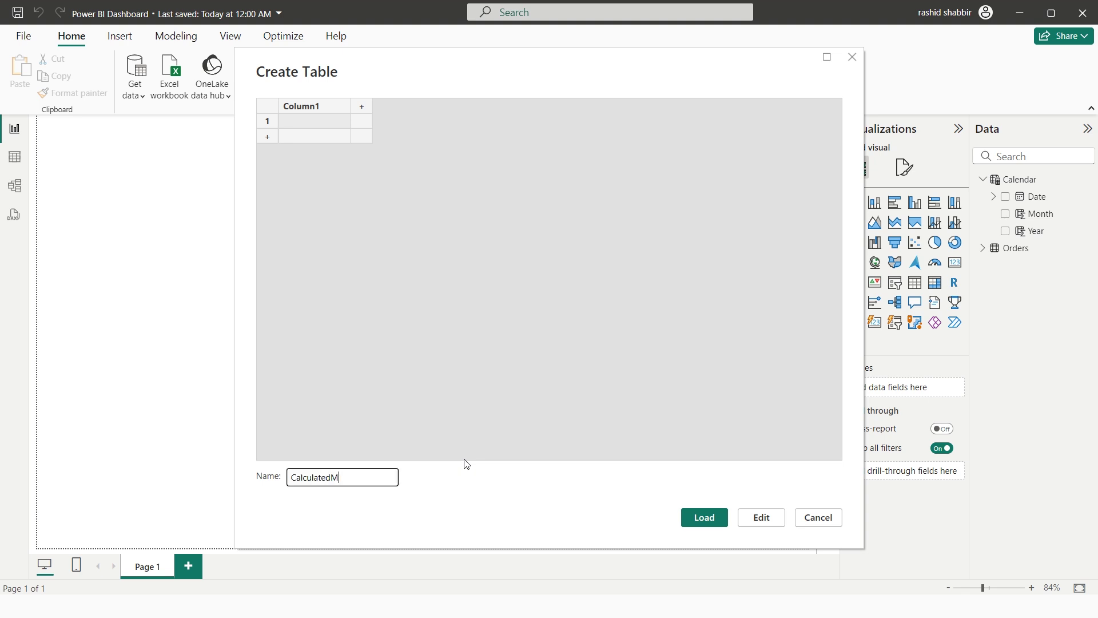
{"action": "type", "text": "easures"}
{"action": "left_click", "coordinate": [704, 518]}
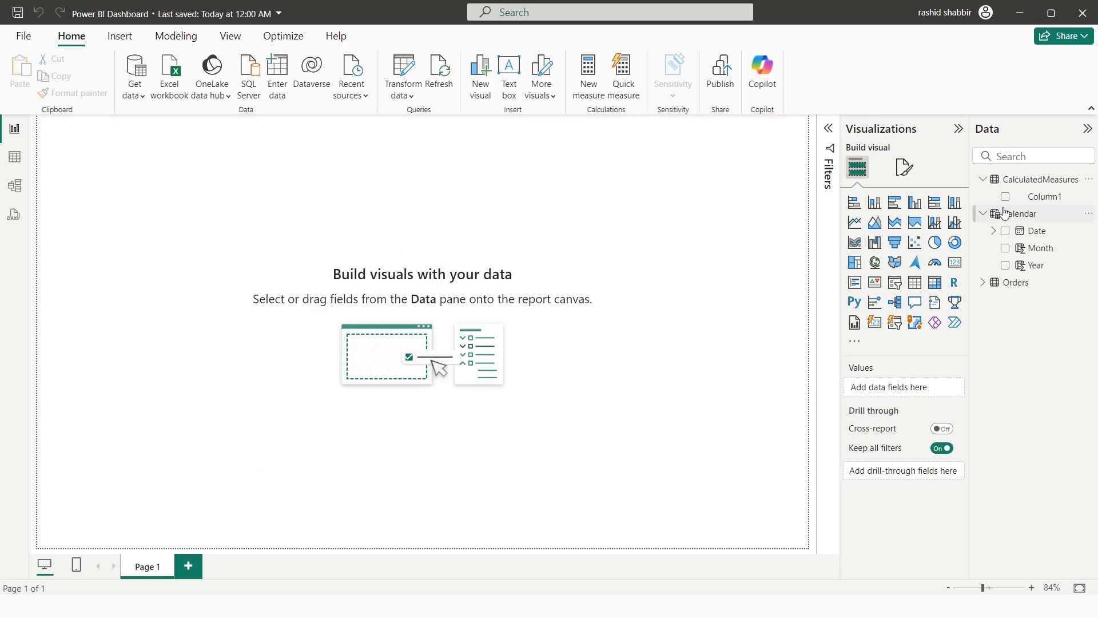
- Add a measure to the CalculatedMeasures table with the formula Sales Value = SUM(Orders[Sales Value])
{"action": "left_click", "coordinate": [1089, 180]}
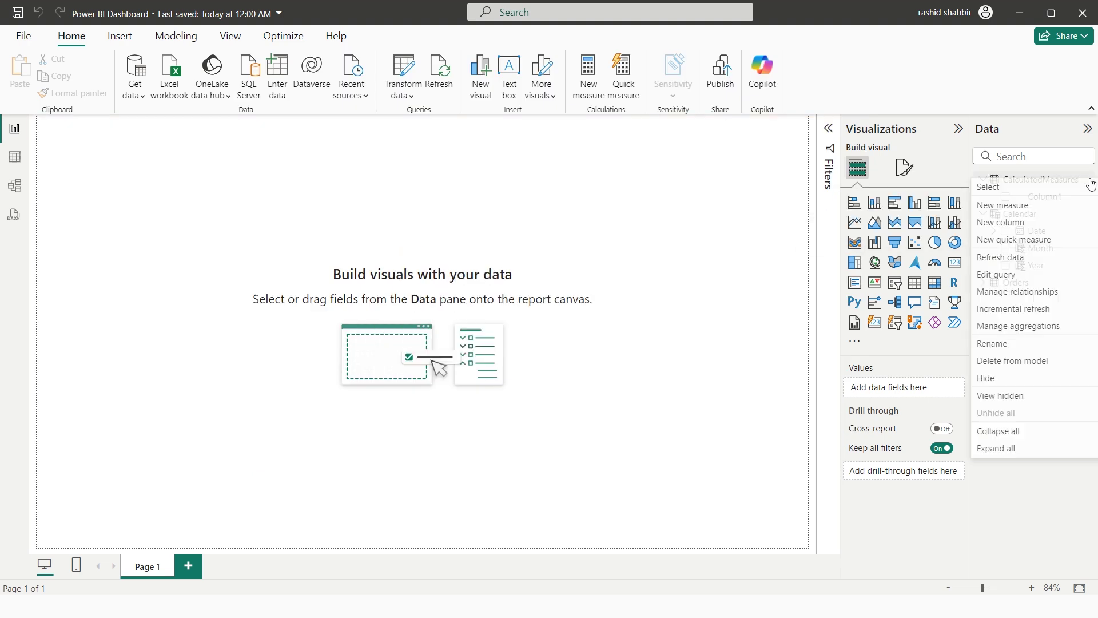
{"action": "left_click", "coordinate": [999, 211]}
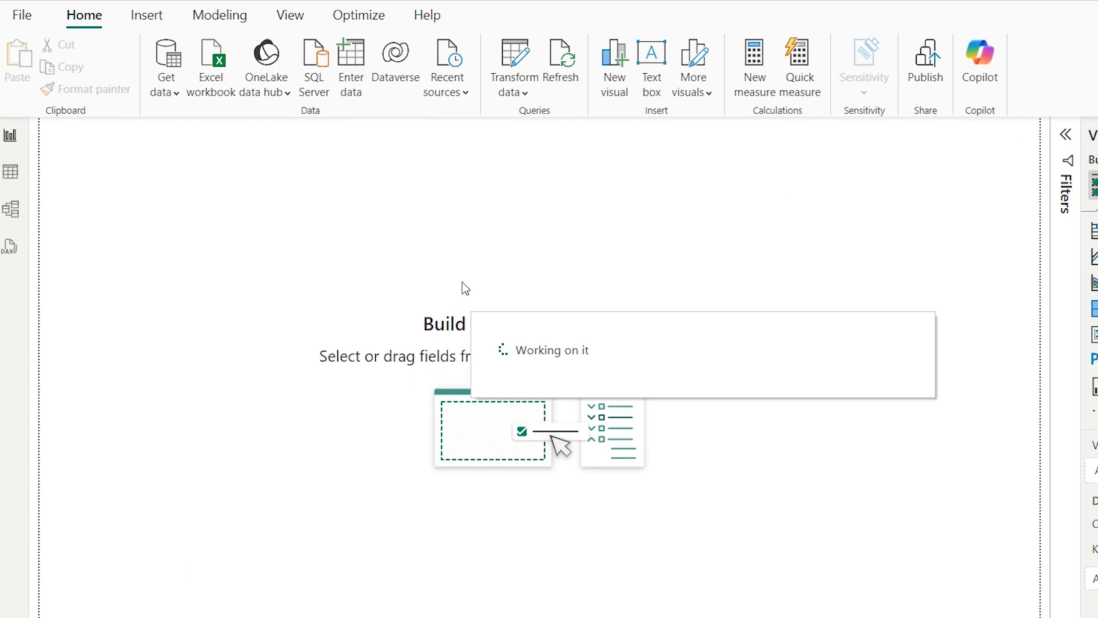
{"action": "type", "text": "Sales VB"}
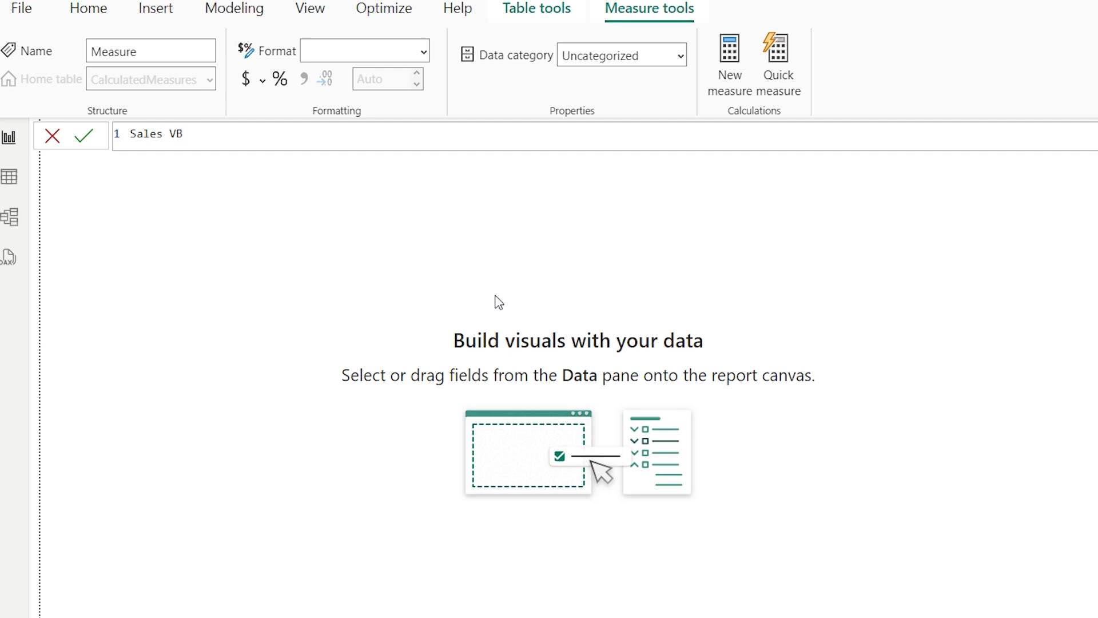
{"action": "key", "text": "BackSpace"}
{"action": "type", "text": "alue = SUM(order"}
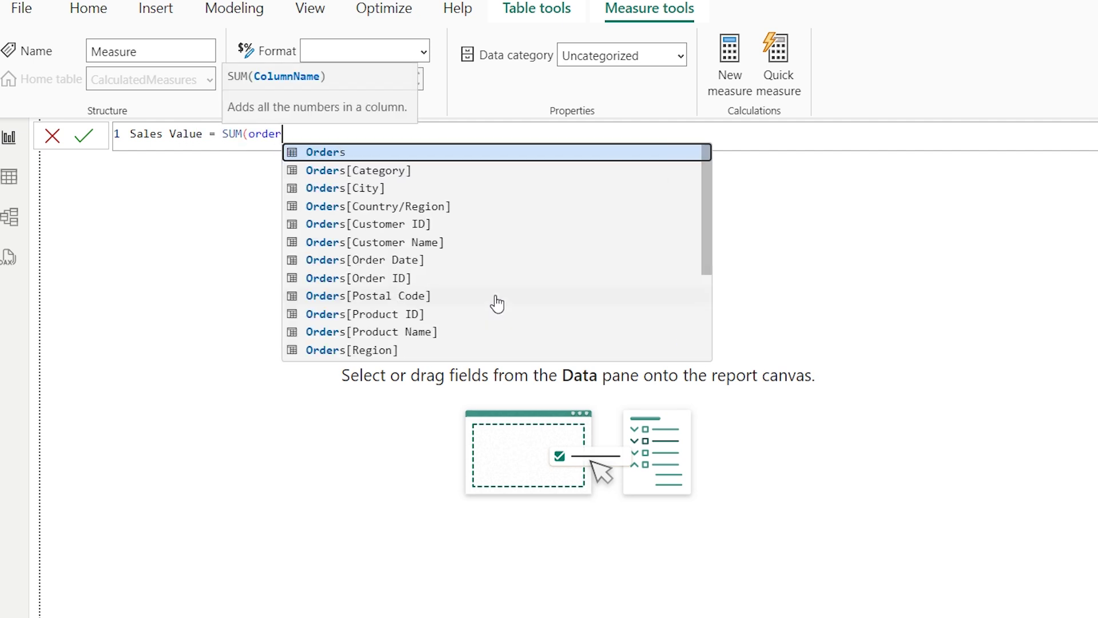
{"action": "key", "text": "Tab"}
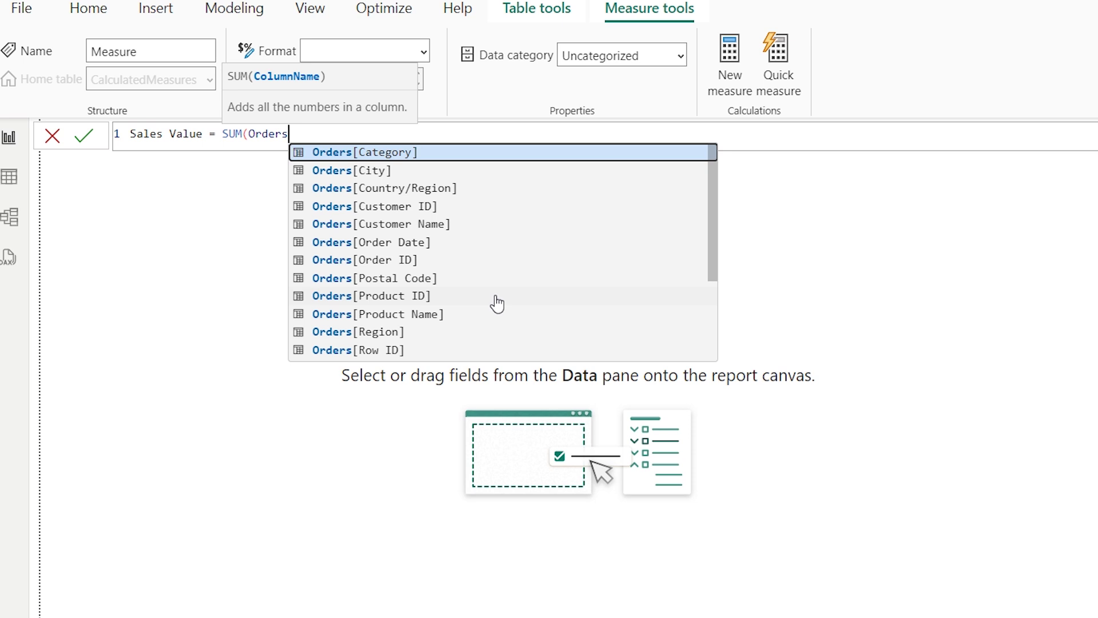
{"action": "type", "text": "[Sales Value])"}
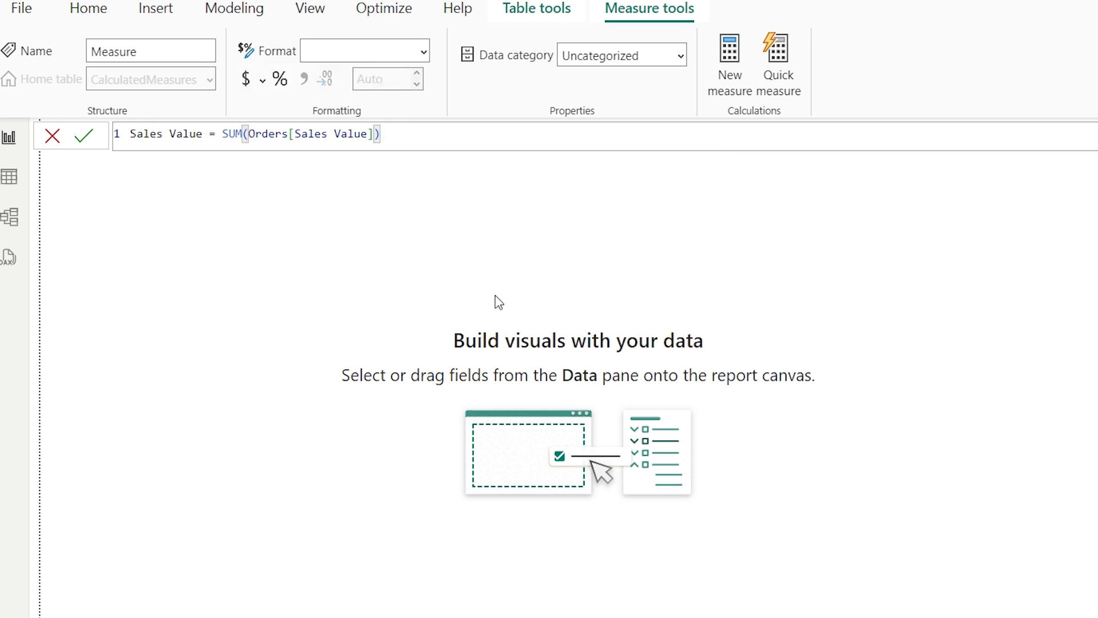
{"action": "key", "text": "Return"}
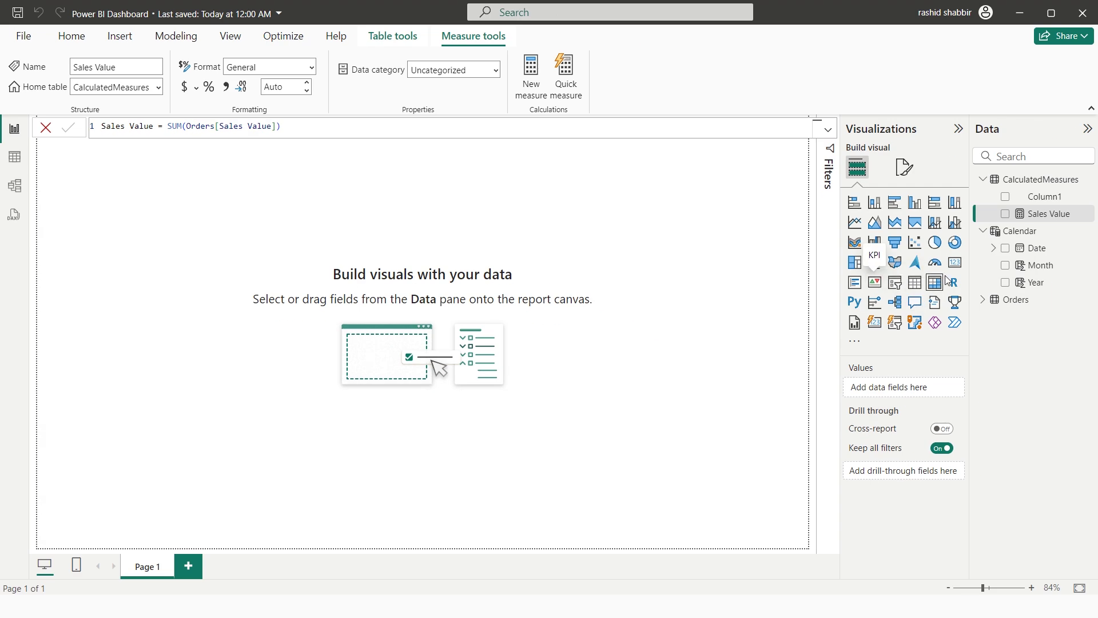
- Add a card visual to the report page that shows the Sales Value measure
{"action": "left_click_drag", "start_coordinate": [959, 269], "coordinate": [196, 206]}
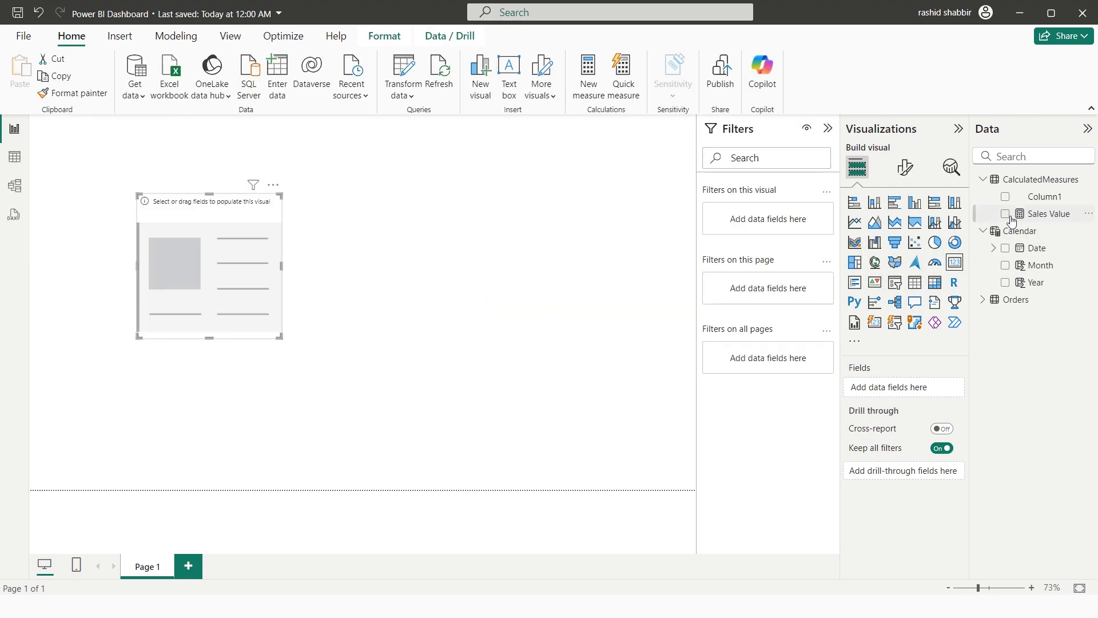
{"action": "left_click", "coordinate": [1038, 223]}
{"action": "left_click", "coordinate": [557, 263]}
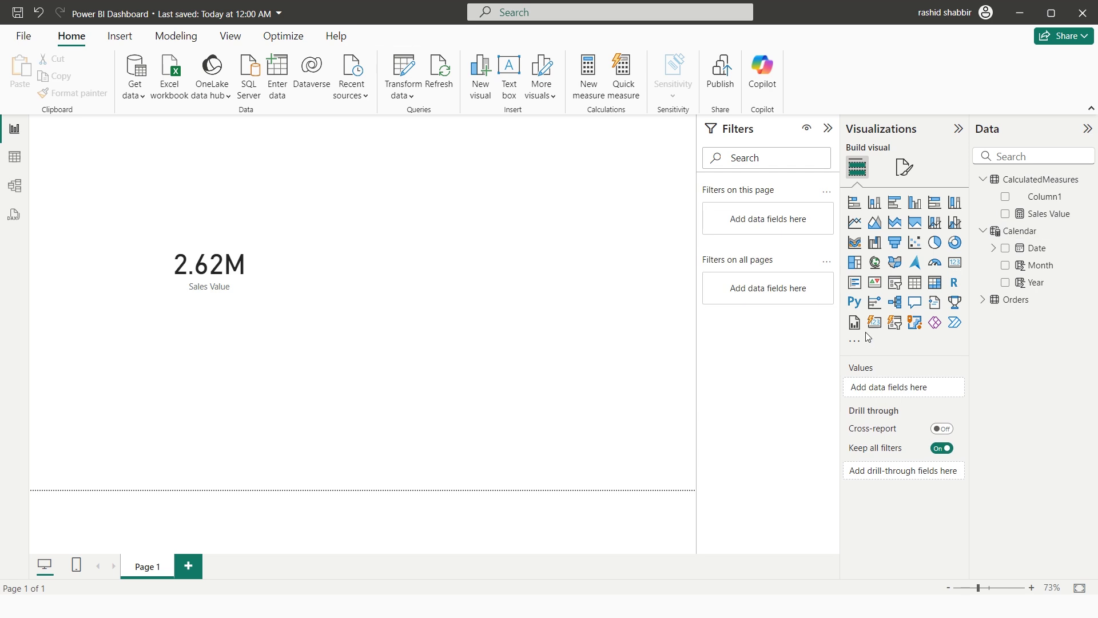
- Add a slicer on the Orders Type field and place it beside the Sales Value card
{"action": "left_click", "coordinate": [899, 290]}
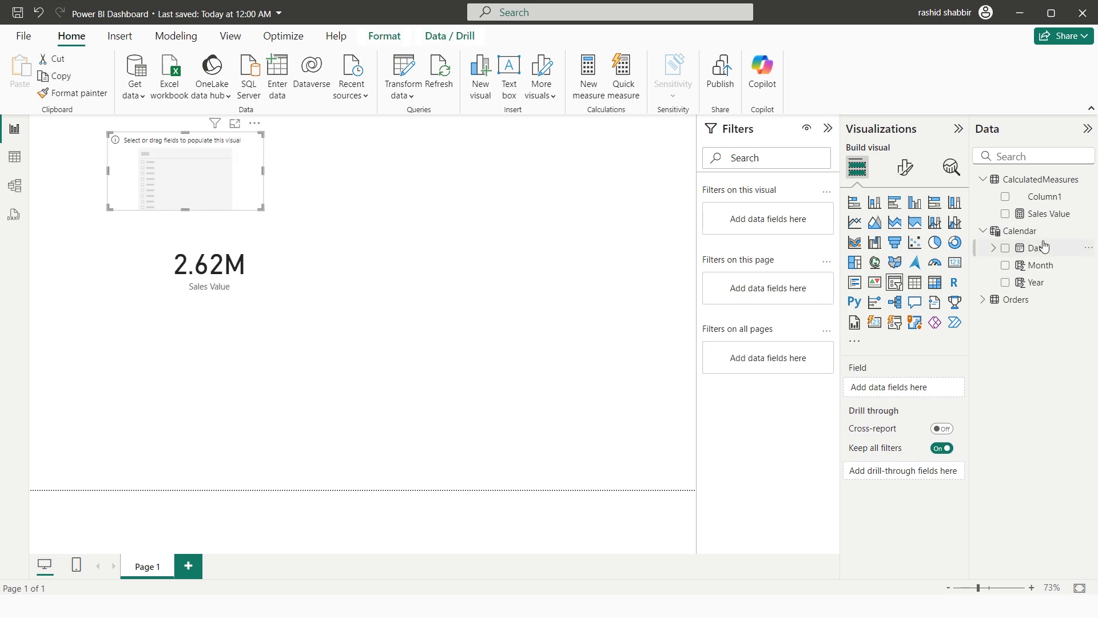
{"action": "left_click", "coordinate": [982, 300]}
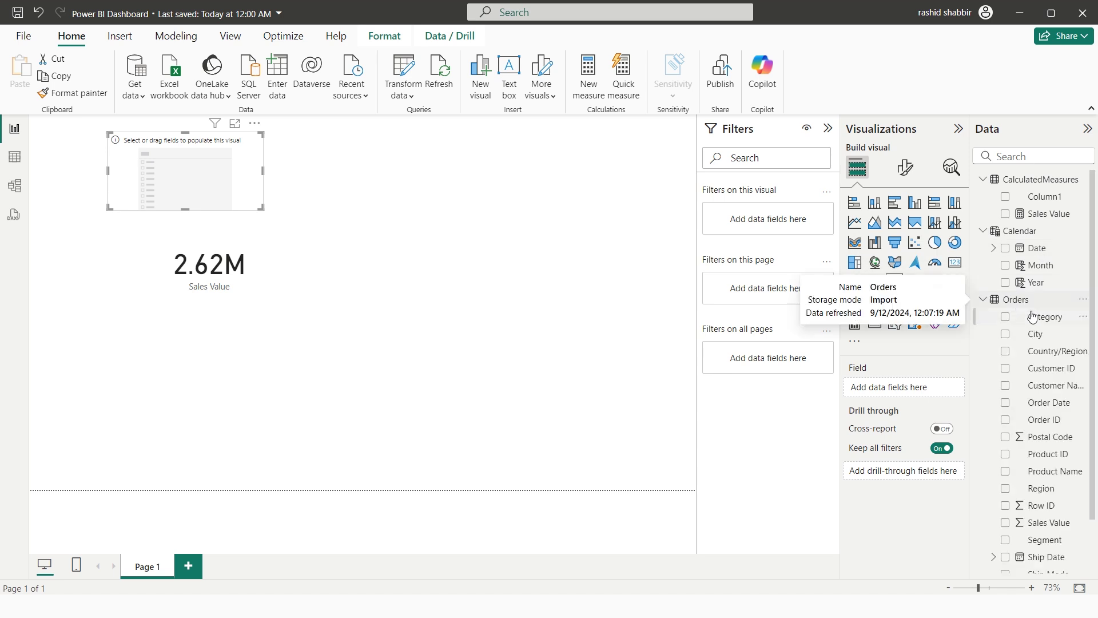
{"action": "scroll", "coordinate": [1012, 422], "scroll_direction": "down", "scroll_amount": 2}
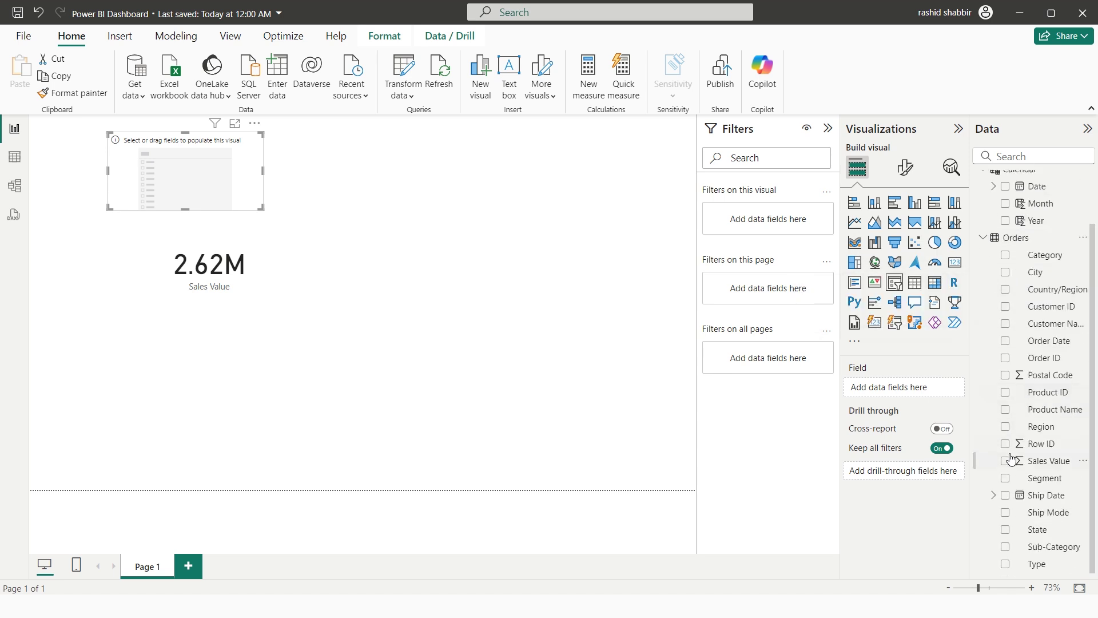
{"action": "left_click", "coordinate": [1005, 564]}
{"action": "left_click_drag", "start_coordinate": [139, 142], "coordinate": [466, 178]}
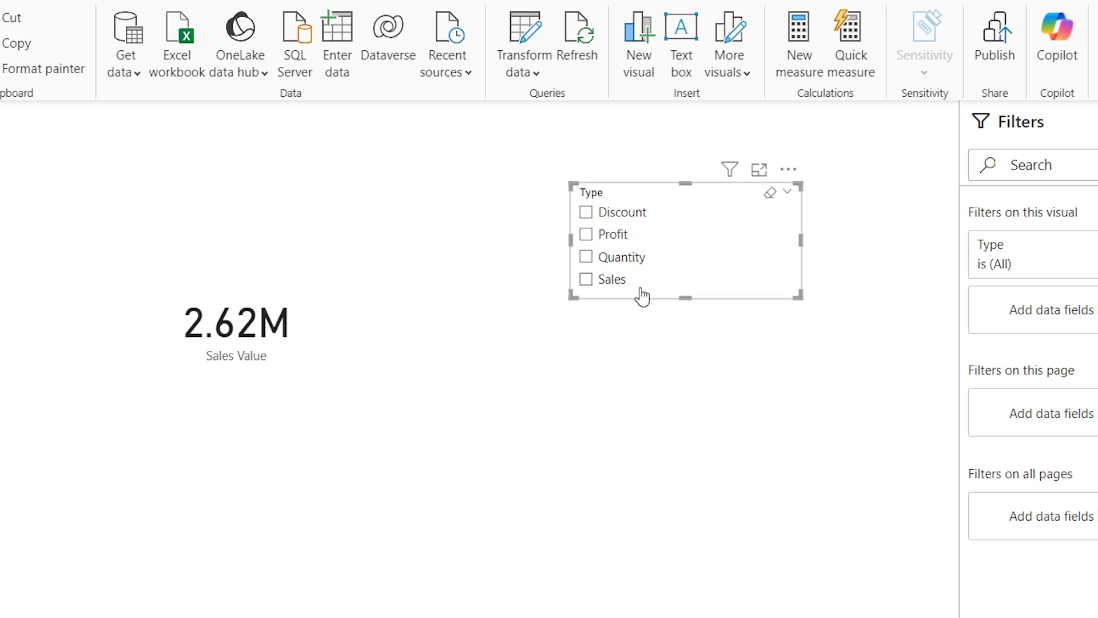
- Check the Sales Value card with the Type slicer set to Sales, Quantity, Profit and Discount in turn
{"action": "left_click", "coordinate": [586, 280]}
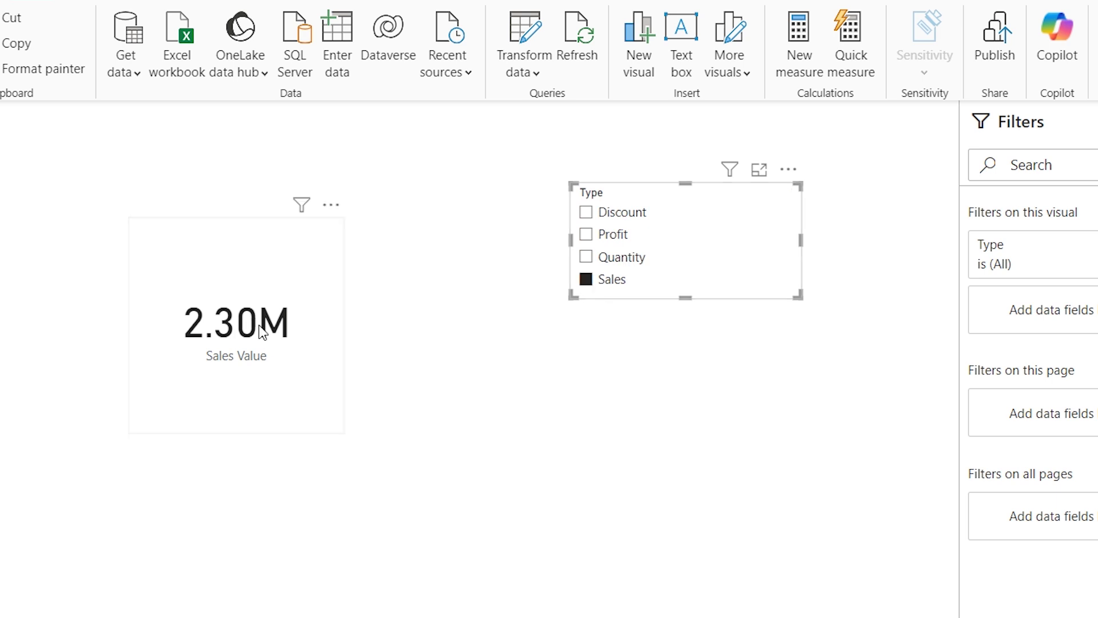
{"action": "left_click", "coordinate": [585, 257]}
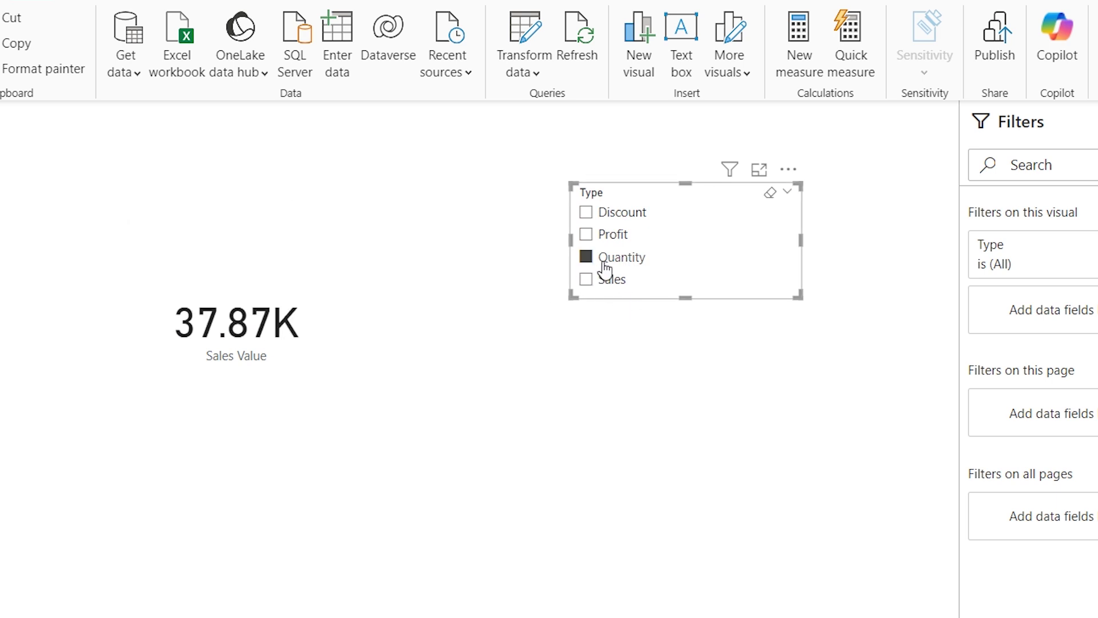
{"action": "left_click", "coordinate": [611, 239]}
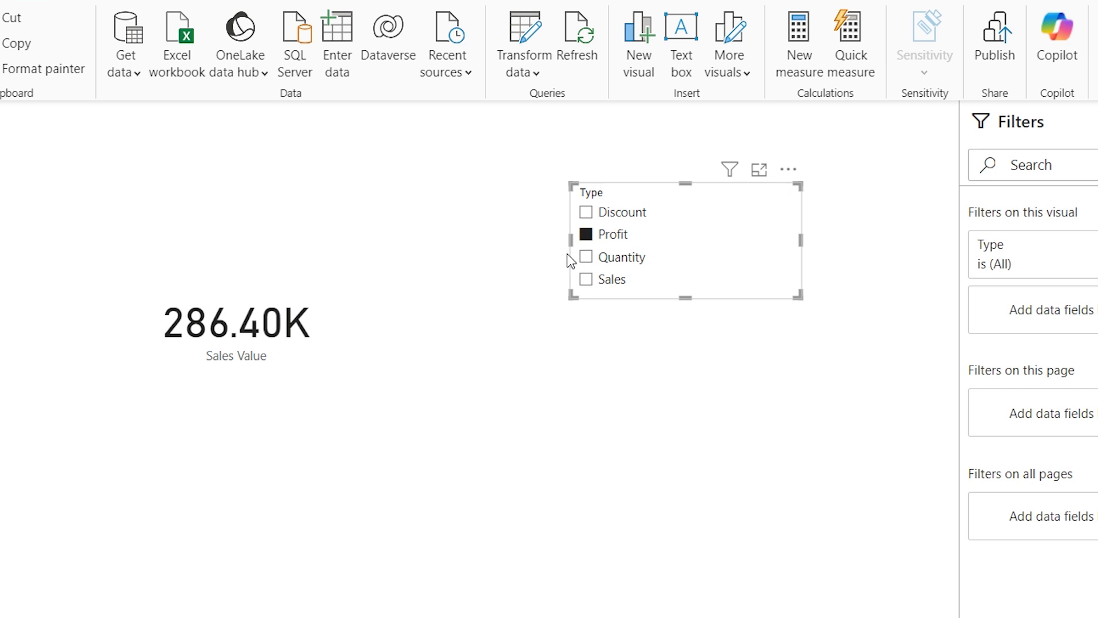
{"action": "left_click", "coordinate": [615, 215]}
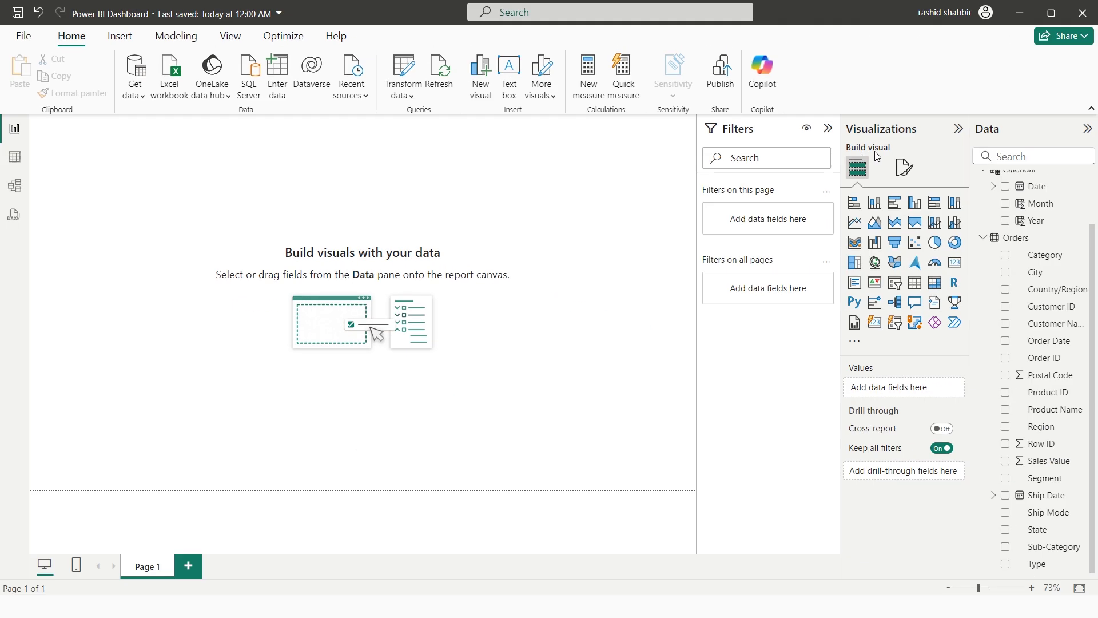
- Add a donut chart in the page's upper-left corner with the Sales Value measure as values and Orders Region as legend
{"action": "left_click", "coordinate": [953, 244]}
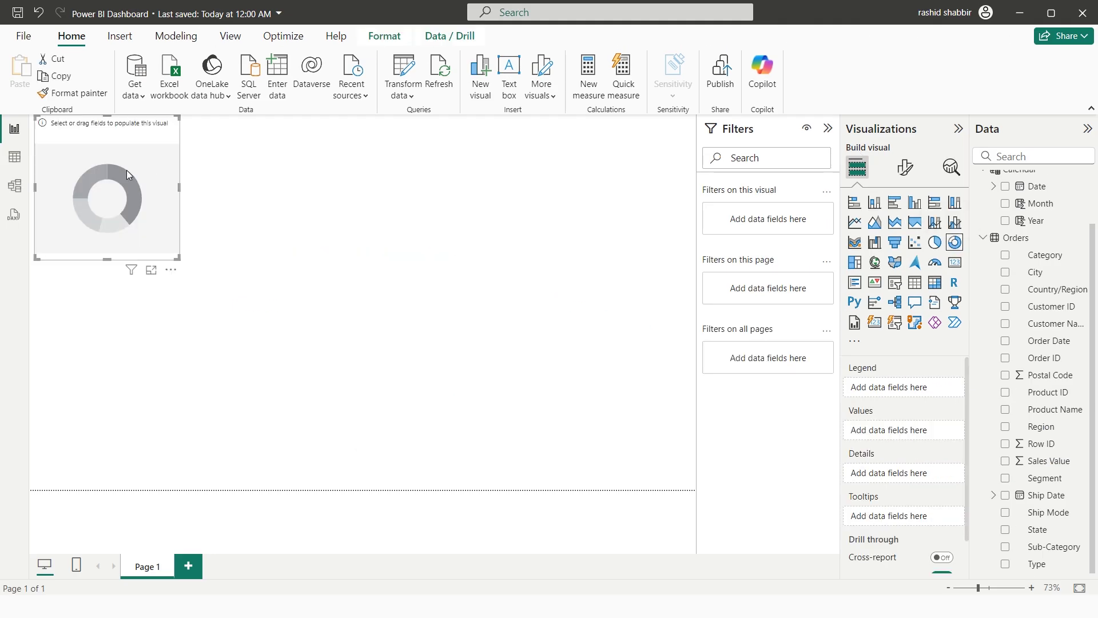
{"action": "left_click", "coordinate": [983, 237]}
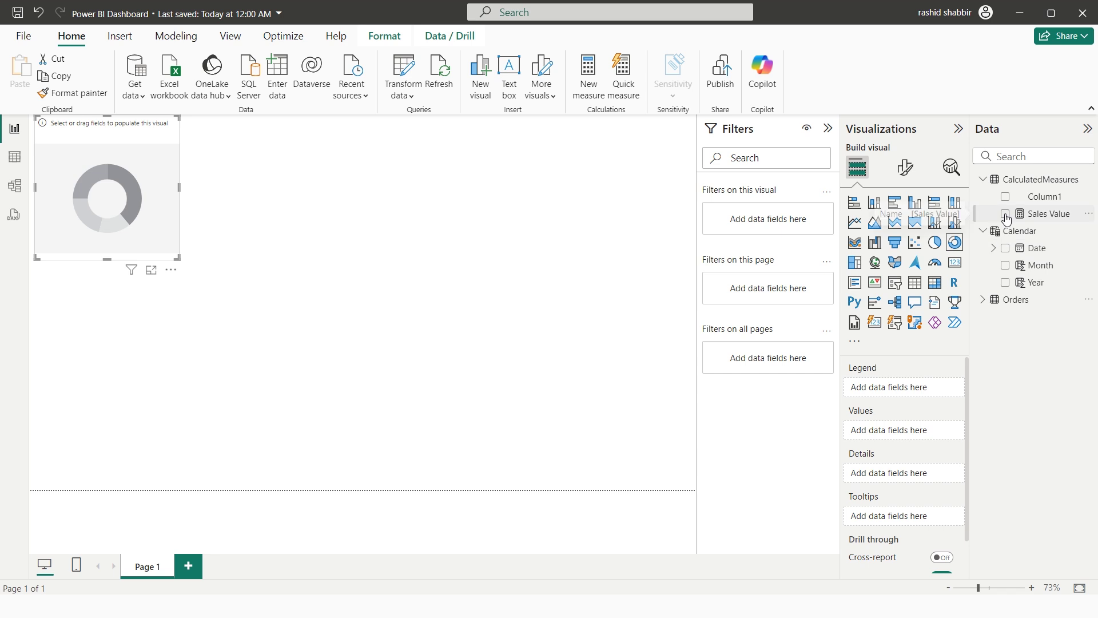
{"action": "left_click", "coordinate": [1005, 215]}
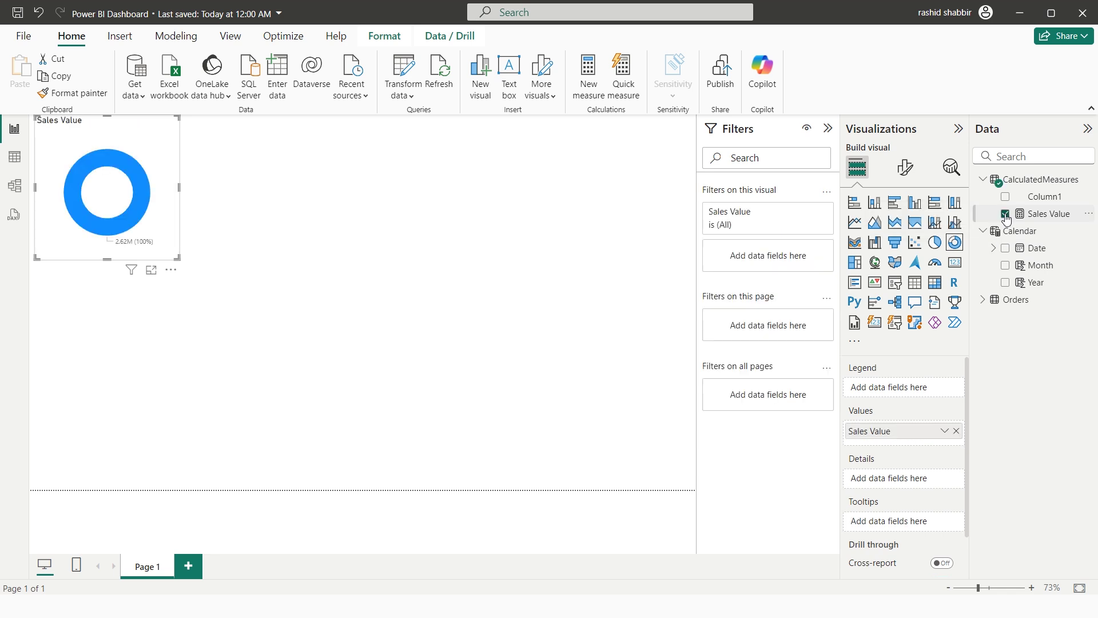
{"action": "left_click", "coordinate": [983, 300]}
{"action": "left_click", "coordinate": [1009, 156]}
{"action": "type", "text": "region"}
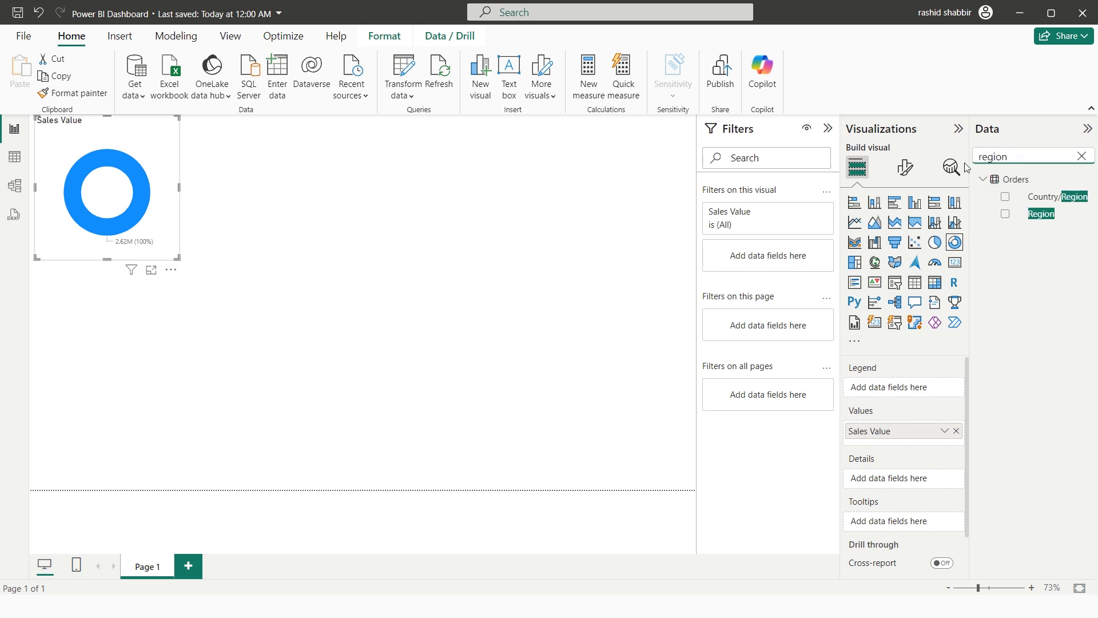
{"action": "left_click", "coordinate": [1005, 215]}
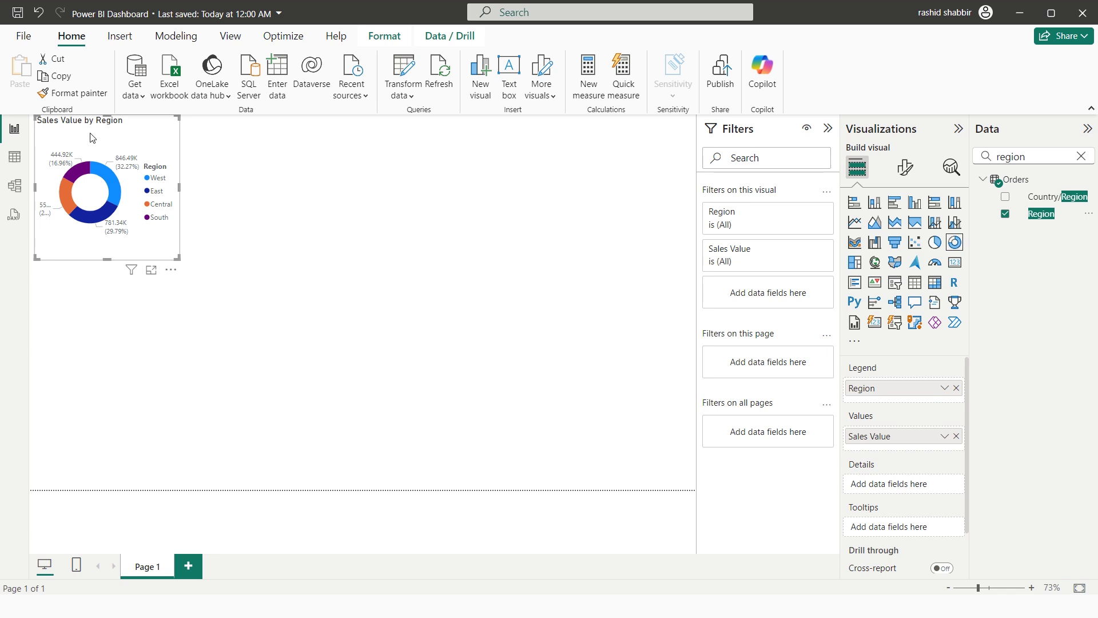
- Apply the dark Innovate theme to the report
{"action": "left_click", "coordinate": [232, 36]}
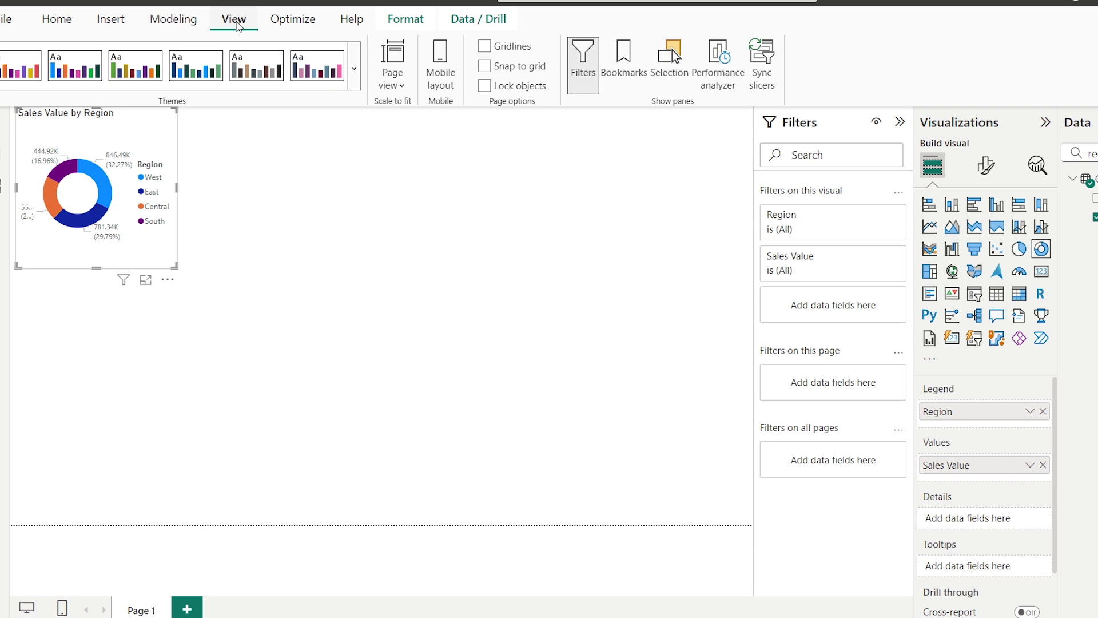
{"action": "left_click", "coordinate": [352, 63]}
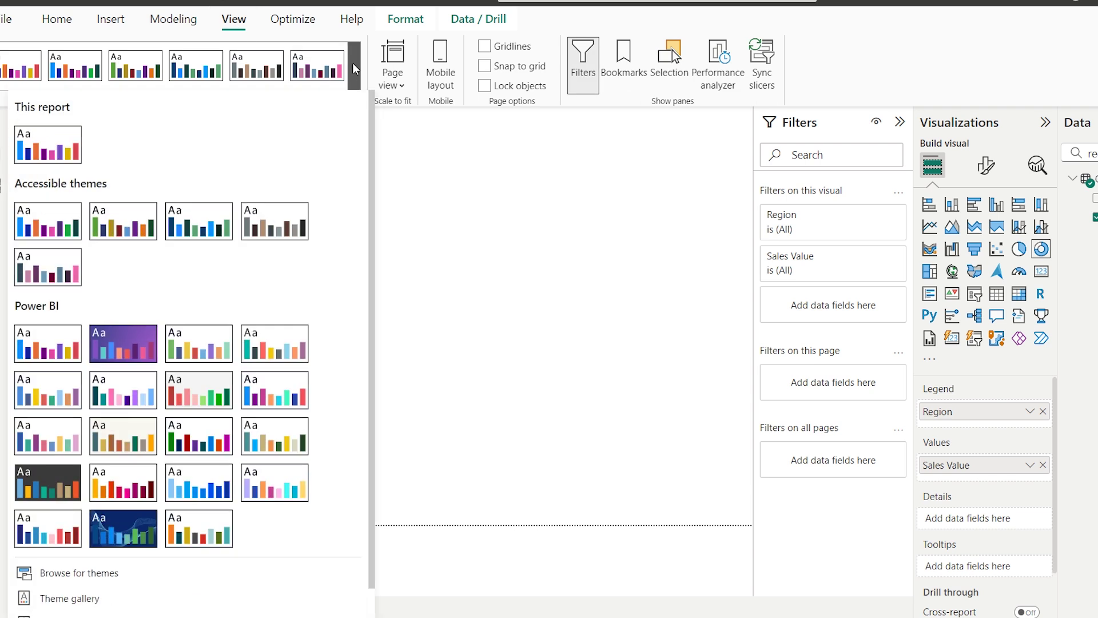
{"action": "left_click", "coordinate": [36, 491]}
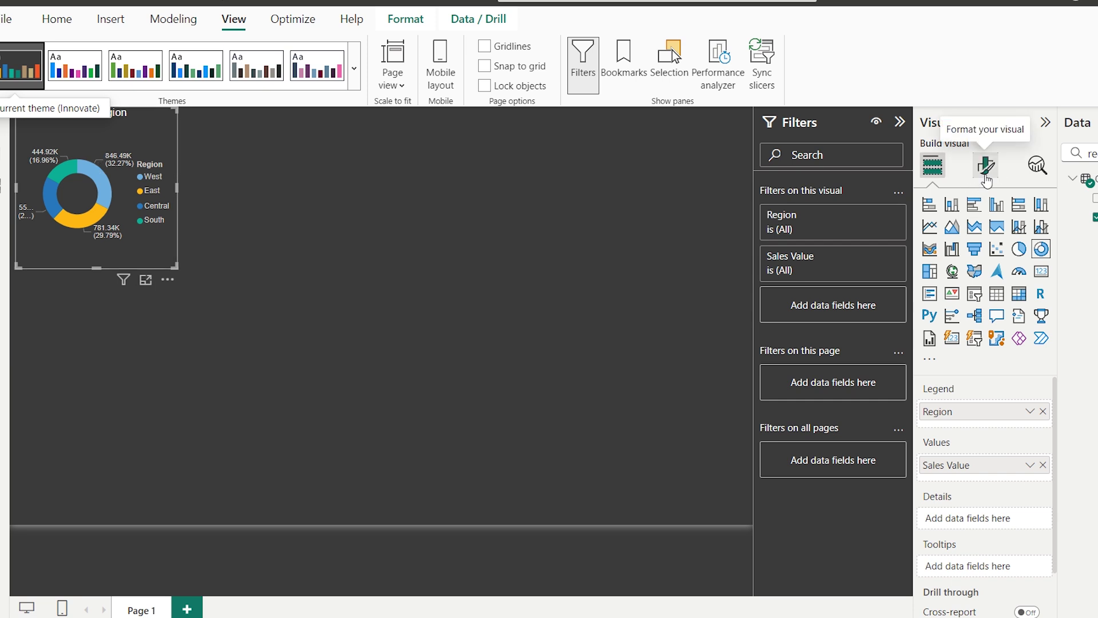
- Set the donut chart's size to a height of 270 and a width of 301
{"action": "left_click", "coordinate": [986, 179]}
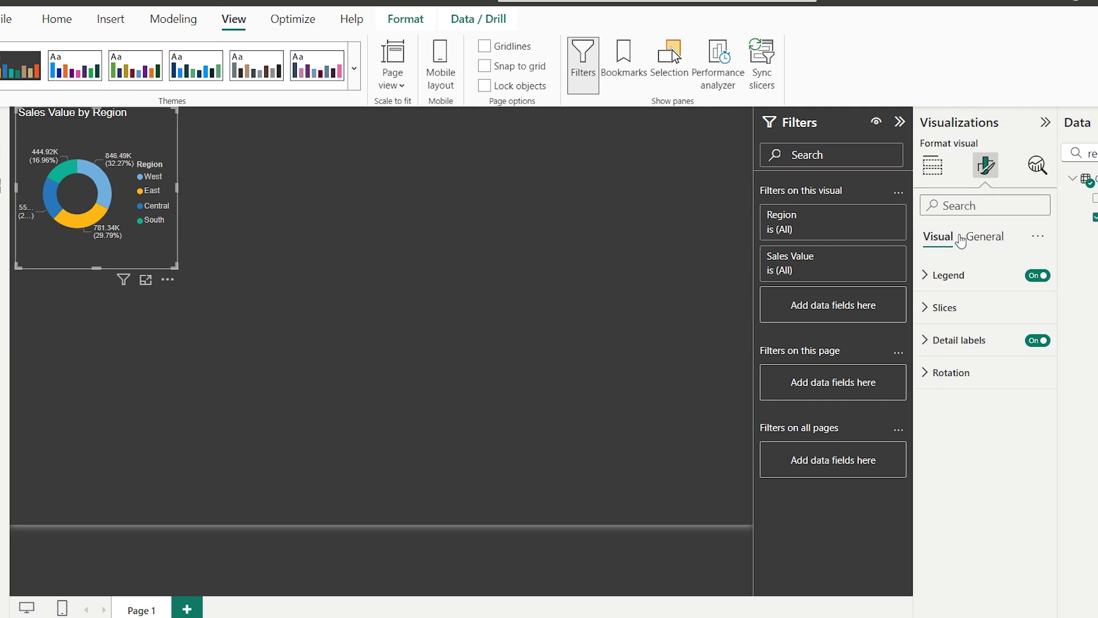
{"action": "left_click", "coordinate": [981, 243]}
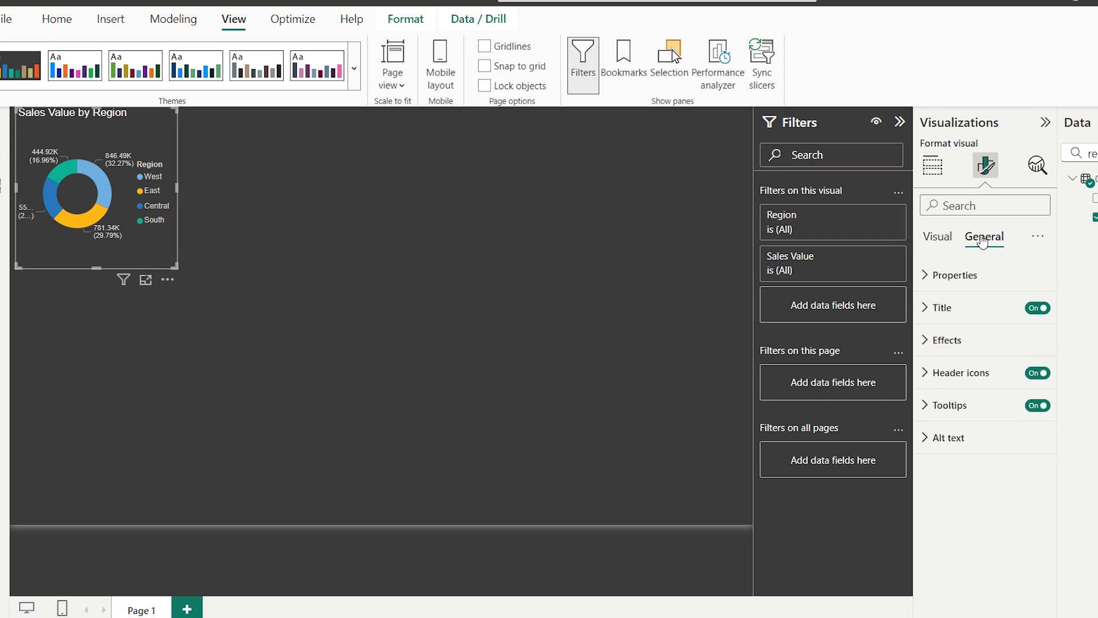
{"action": "left_click", "coordinate": [926, 286]}
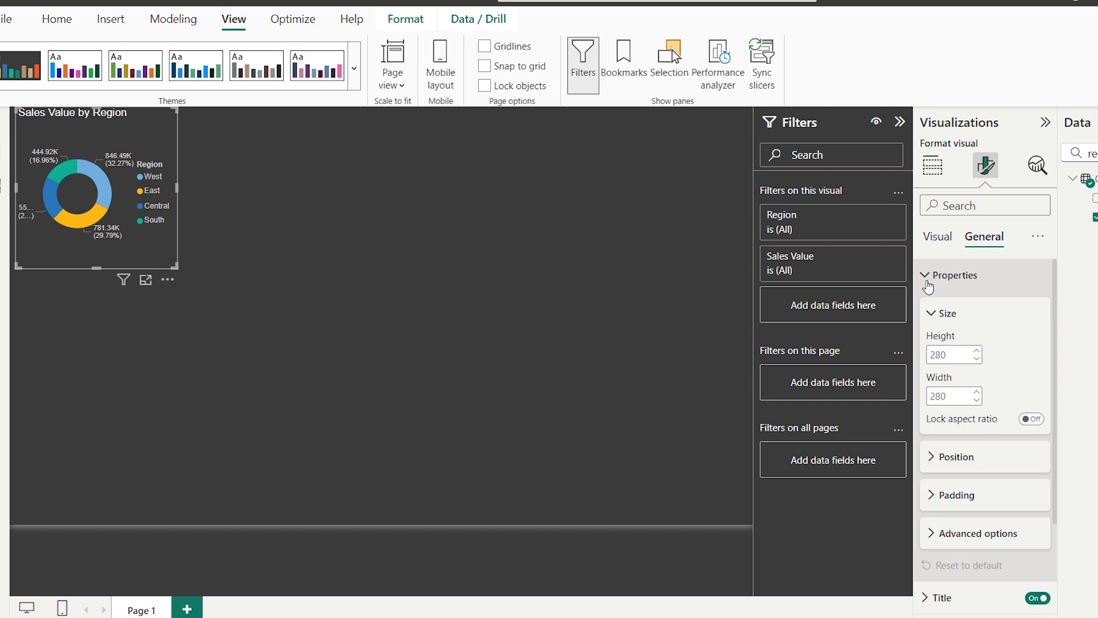
{"action": "double_click", "coordinate": [944, 355]}
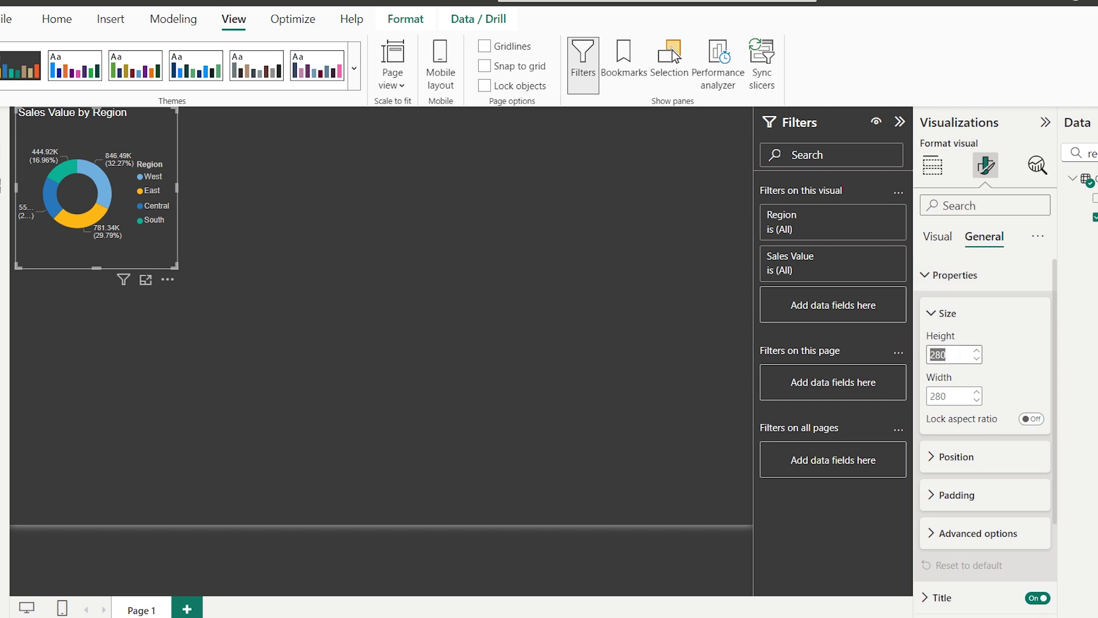
{"action": "type", "text": "270"}
{"action": "key", "text": "Tab"}
{"action": "type", "text": "301"}
{"action": "key", "text": "Return"}
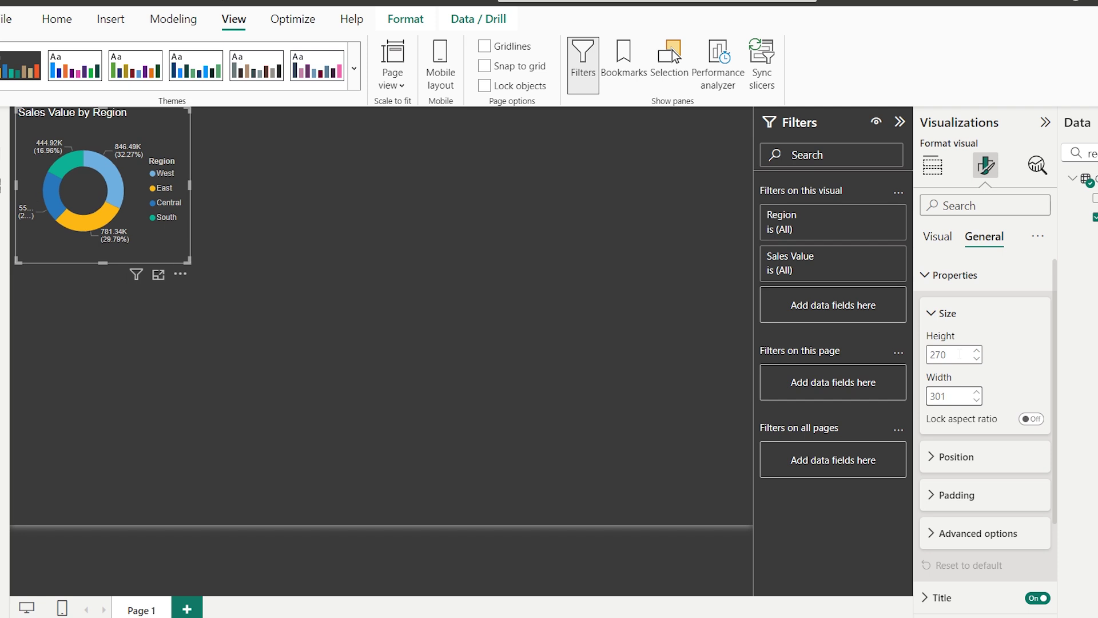
- Position the donut chart at horizontal 12 and vertical 89 on the page
{"action": "left_click", "coordinate": [931, 458]}
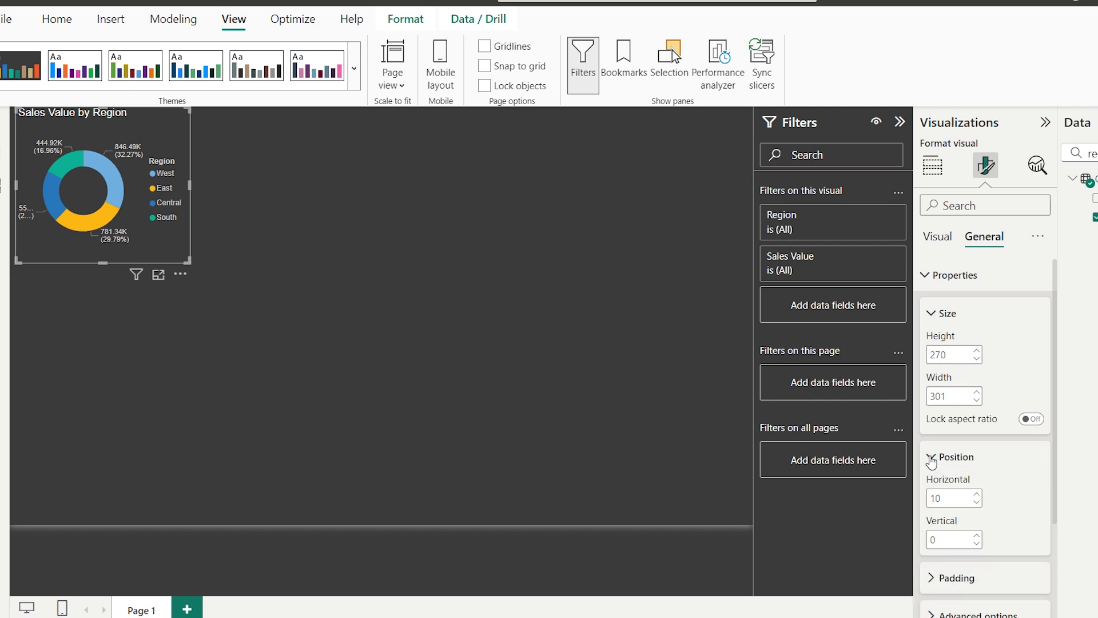
{"action": "scroll", "coordinate": [946, 455], "scroll_direction": "down", "scroll_amount": 3}
{"action": "left_click", "coordinate": [950, 343]}
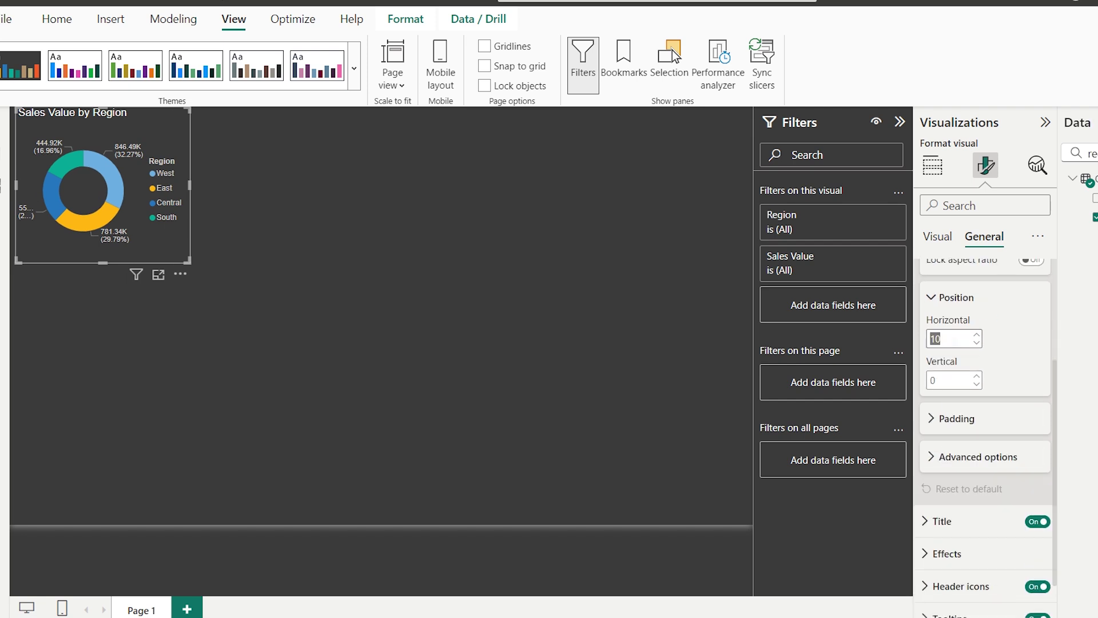
{"action": "key", "text": "Tab"}
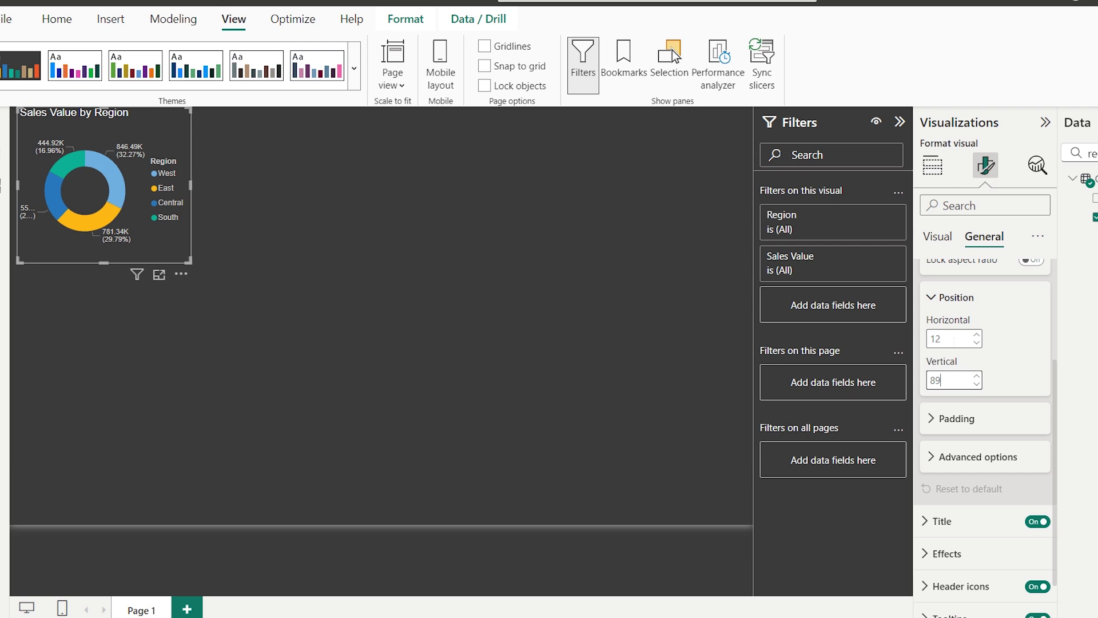
{"action": "key", "text": "Return"}
{"action": "scroll", "coordinate": [954, 321], "scroll_direction": "up", "scroll_amount": 3}
{"action": "left_click", "coordinate": [927, 277]}
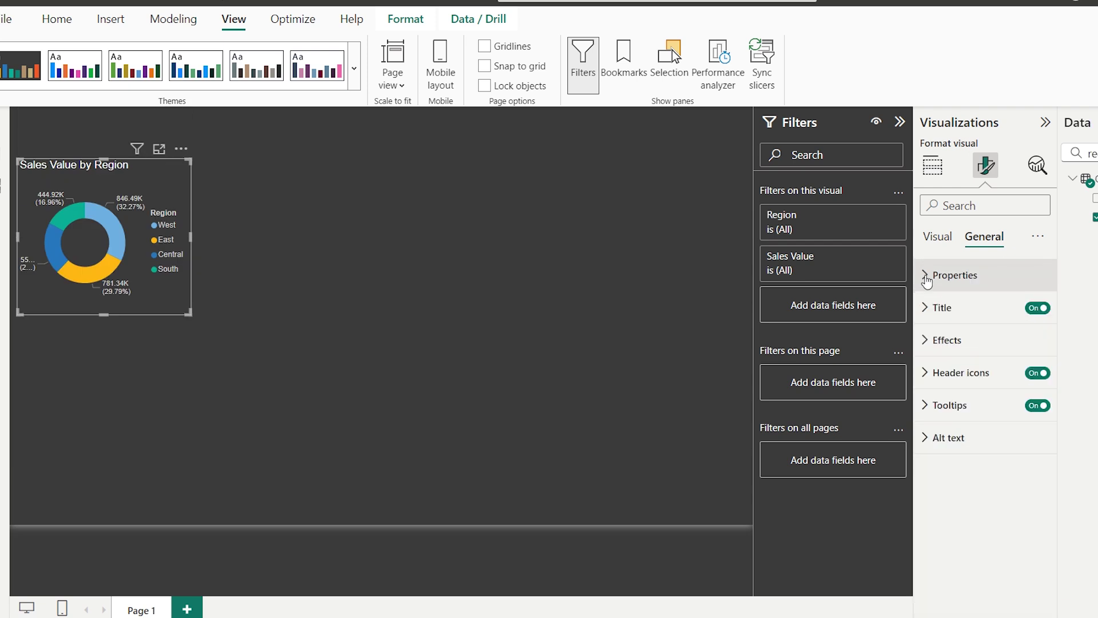
- Center the donut chart's title and give it a white background
{"action": "left_click", "coordinate": [926, 312]}
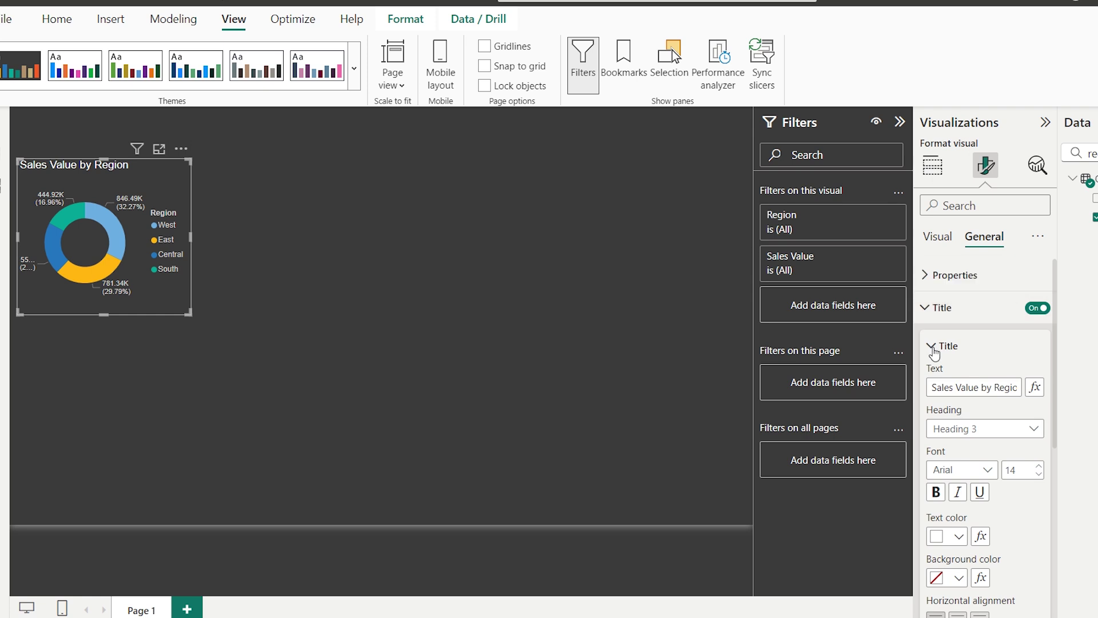
{"action": "scroll", "coordinate": [949, 400], "scroll_direction": "down", "scroll_amount": 1}
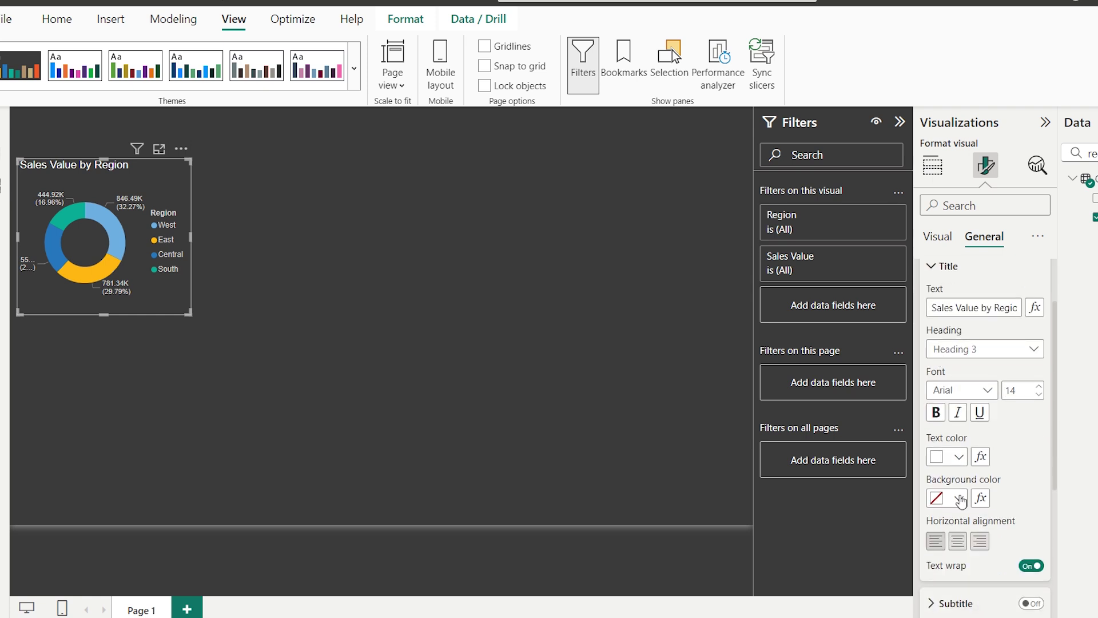
{"action": "left_click", "coordinate": [958, 540]}
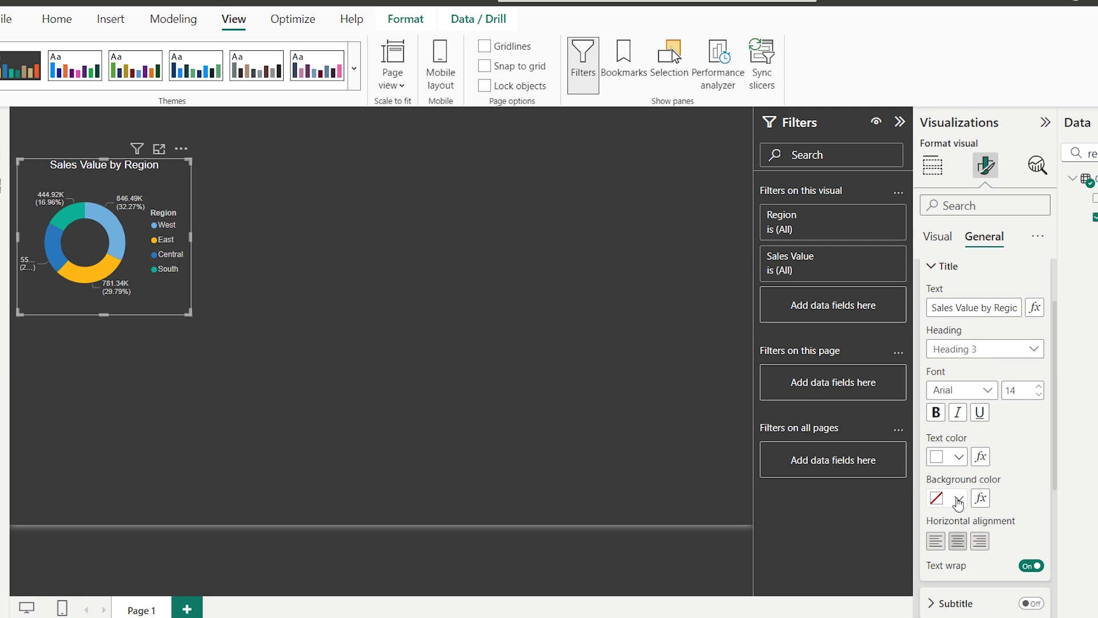
{"action": "left_click", "coordinate": [958, 498]}
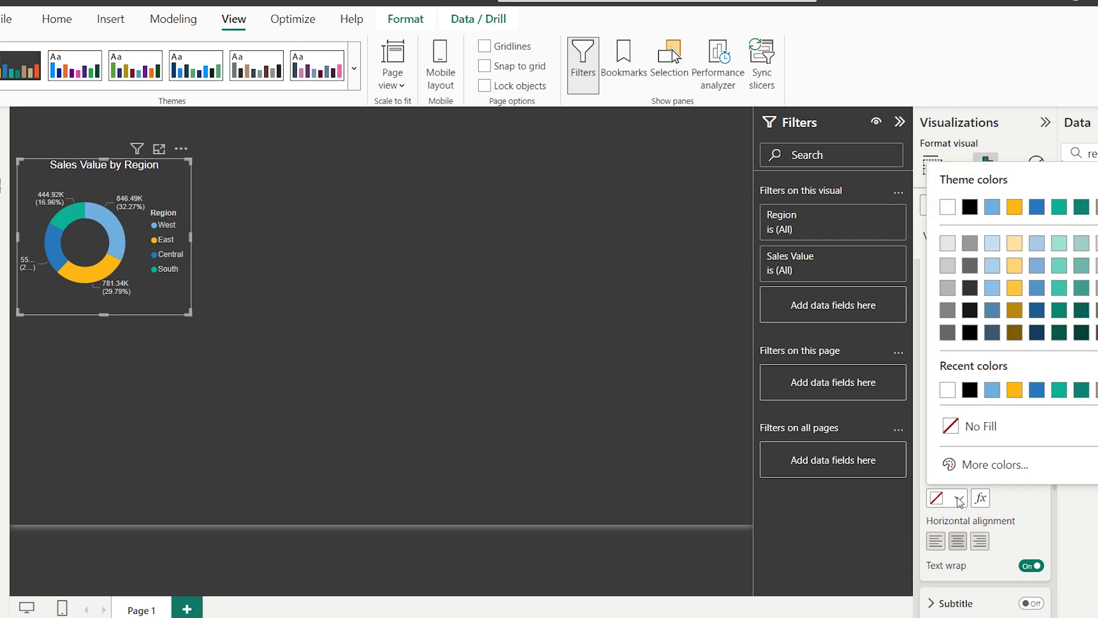
{"action": "left_click", "coordinate": [947, 207]}
- Make the donut chart's title text black and bold
{"action": "left_click", "coordinate": [958, 457]}
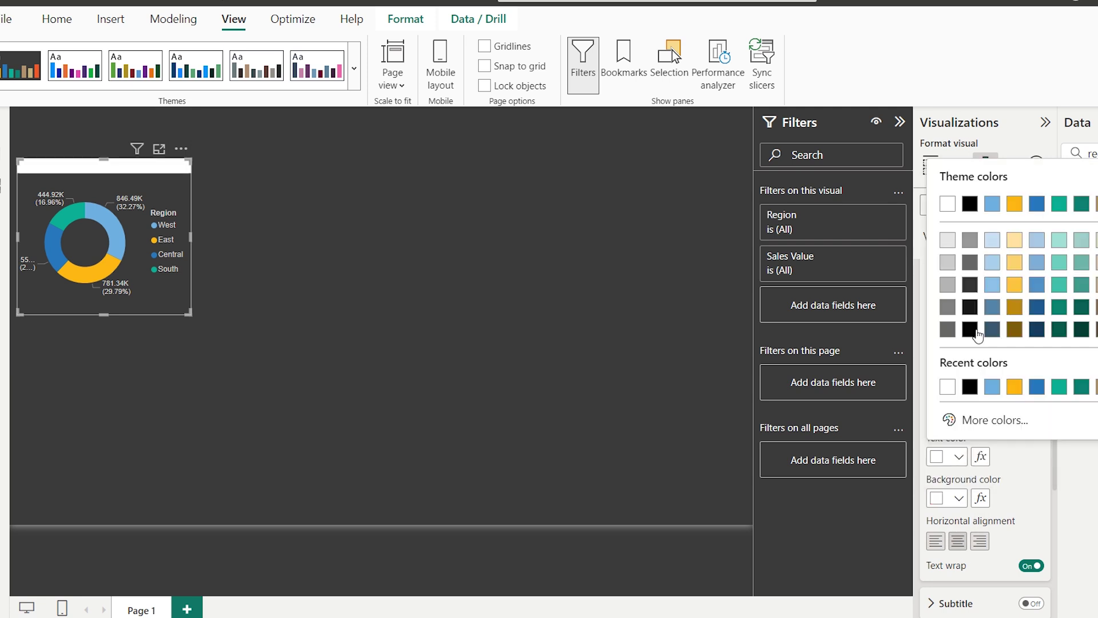
{"action": "left_click", "coordinate": [971, 207]}
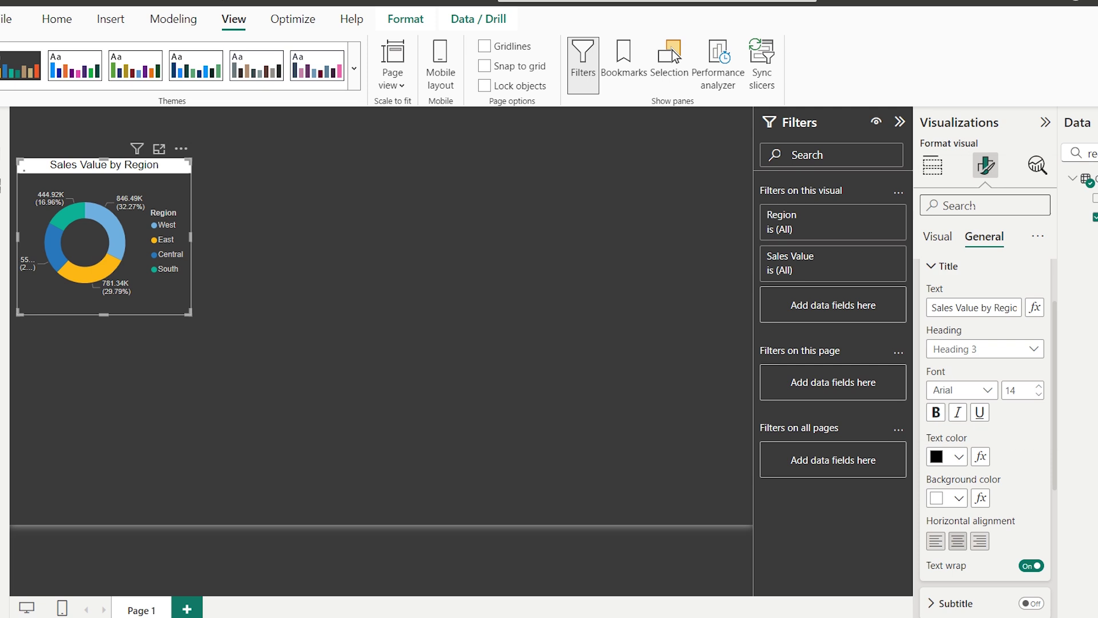
{"action": "left_click", "coordinate": [936, 413]}
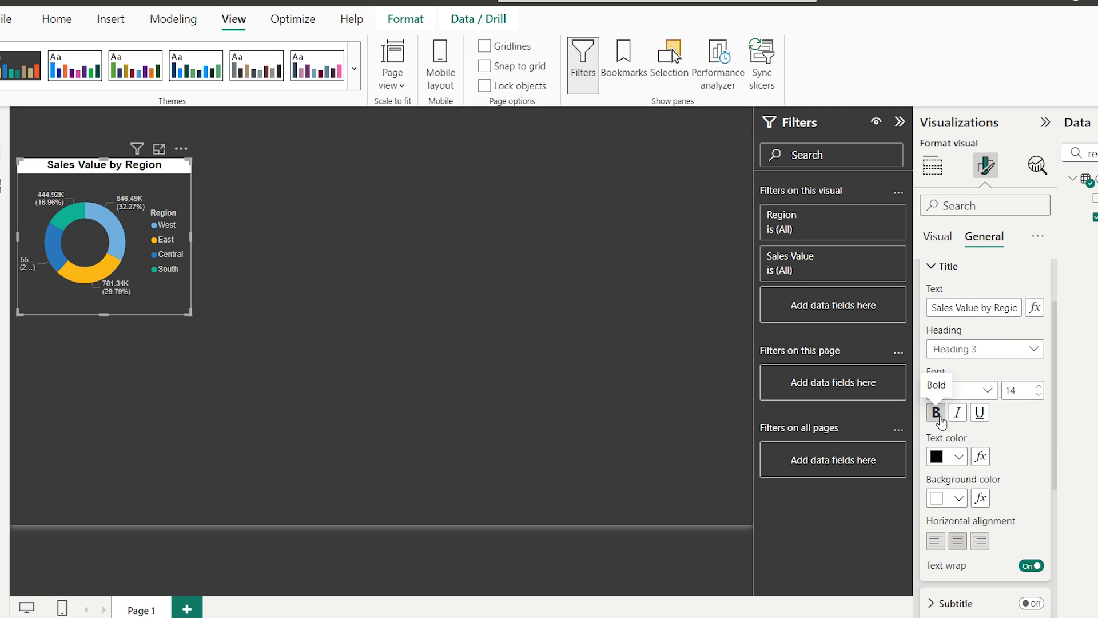
{"action": "scroll", "coordinate": [940, 420], "scroll_direction": "up", "scroll_amount": 2}
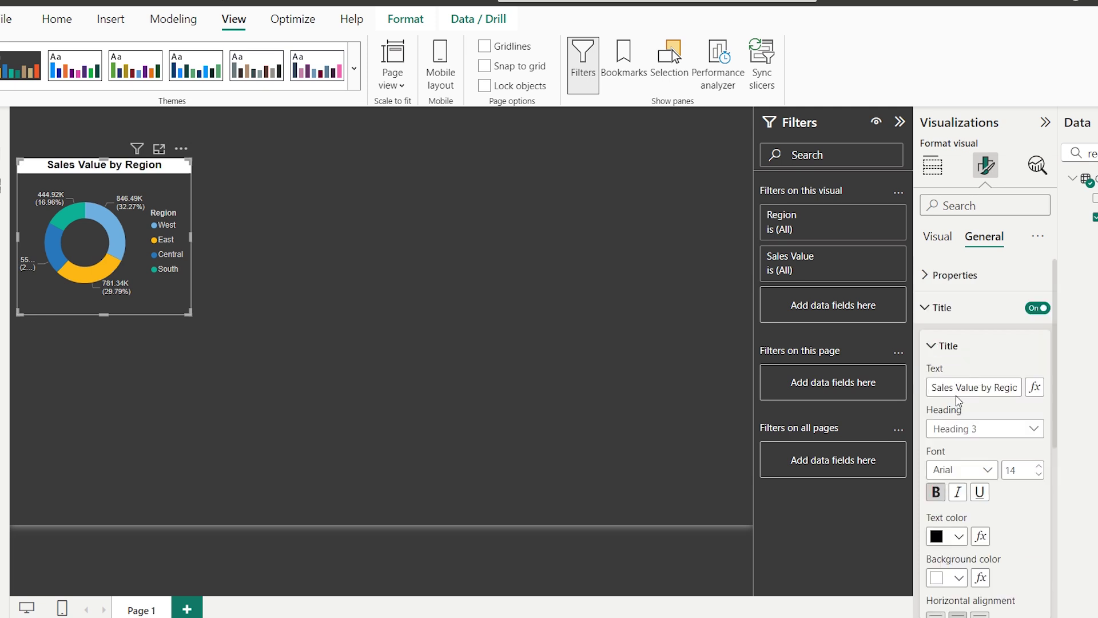
{"action": "left_click", "coordinate": [931, 310]}
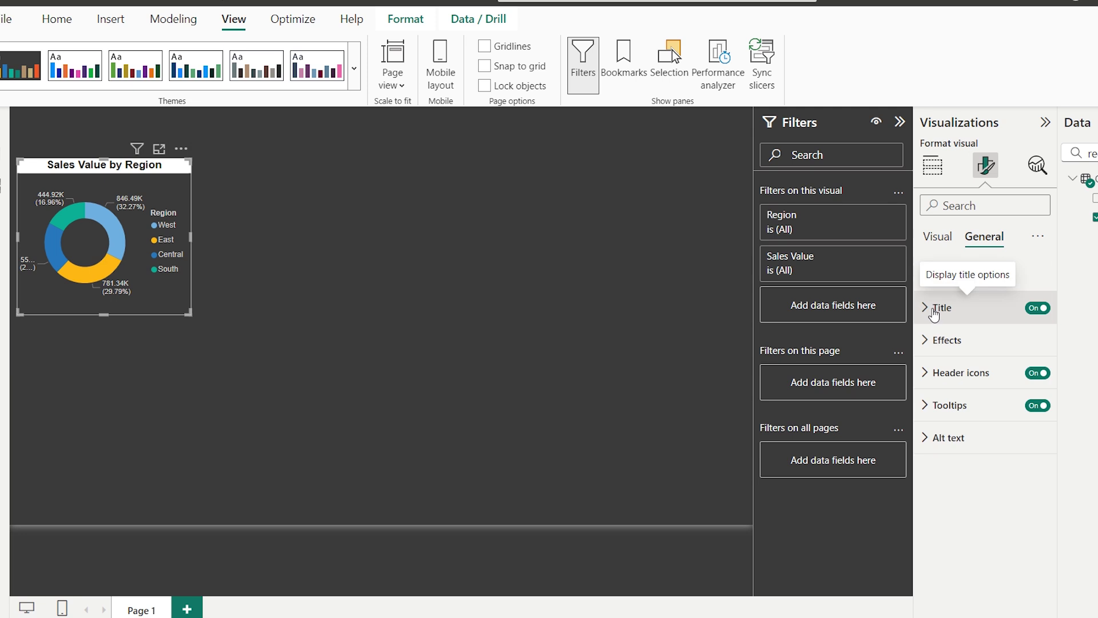
- Turn on the donut chart's visual border and color it light grey
{"action": "left_click", "coordinate": [923, 342]}
{"action": "scroll", "coordinate": [929, 276], "scroll_direction": "down", "scroll_amount": 1}
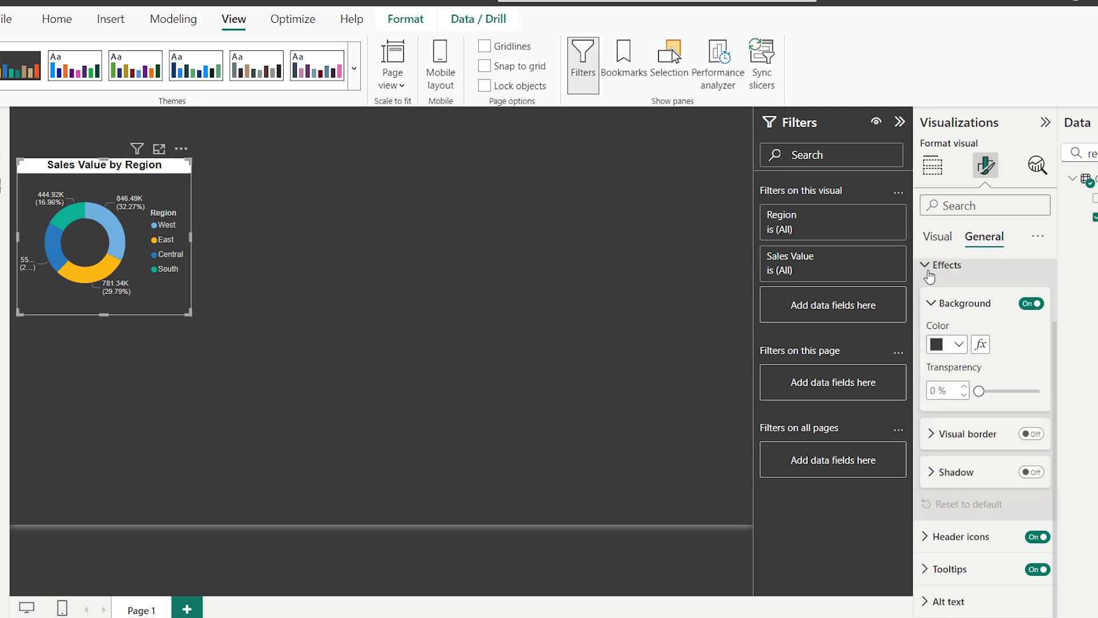
{"action": "left_click", "coordinate": [1032, 433]}
{"action": "left_click", "coordinate": [931, 434]}
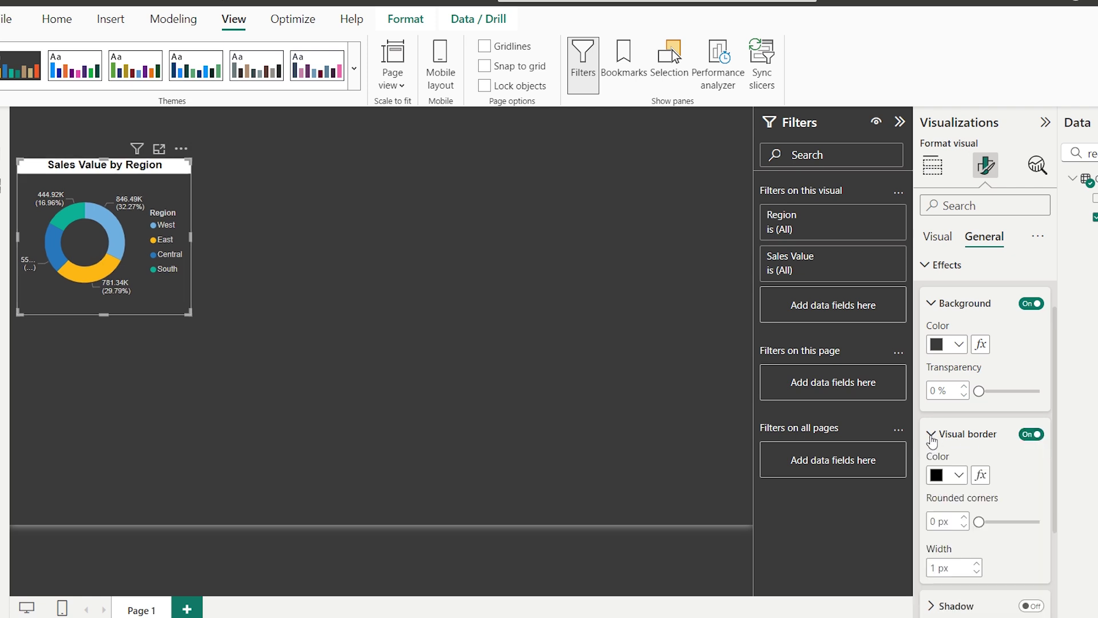
{"action": "scroll", "coordinate": [940, 431], "scroll_direction": "down", "scroll_amount": 1}
{"action": "left_click", "coordinate": [959, 395]}
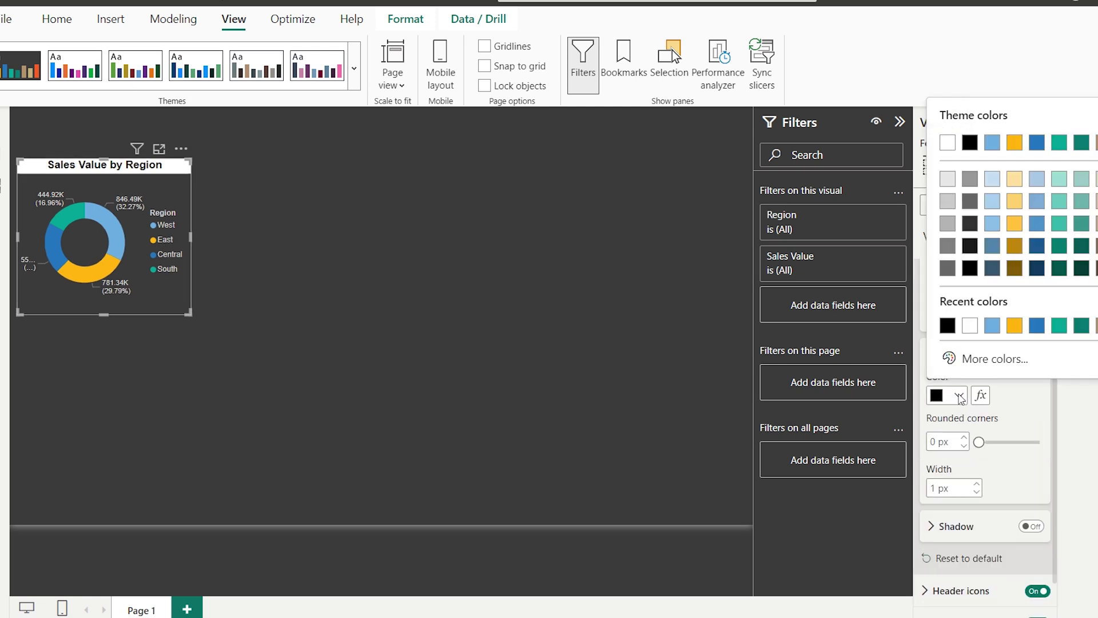
{"action": "left_click", "coordinate": [947, 181]}
{"action": "left_click", "coordinate": [458, 178]}
- Duplicate the Sales Value by Region donut chart and place the copy directly to the right of the original
{"action": "left_click", "coordinate": [149, 174]}
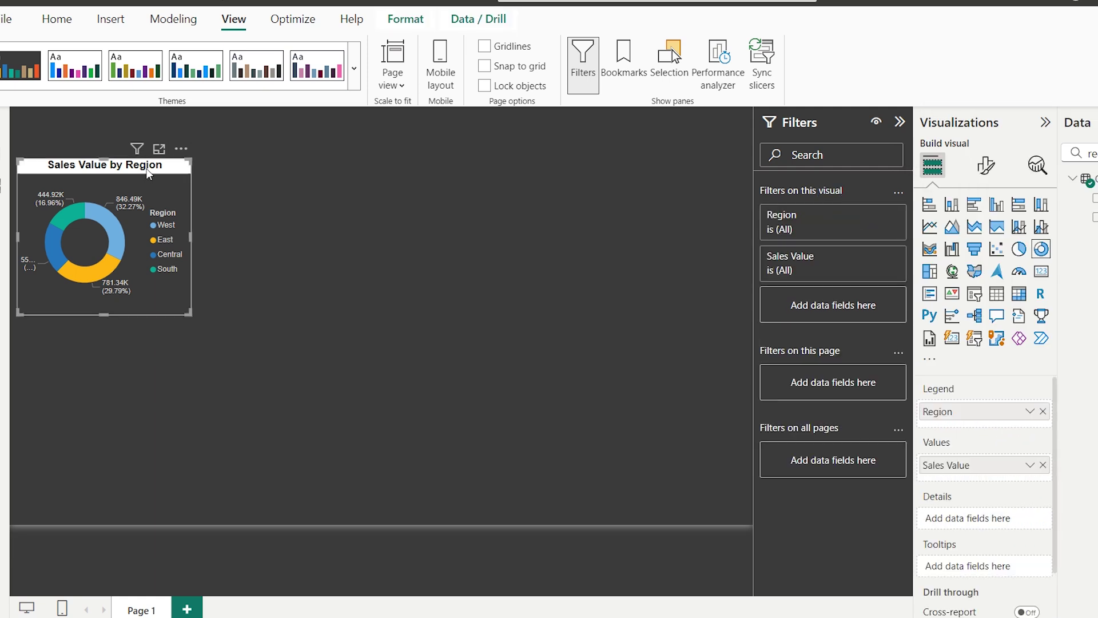
{"action": "key", "text": "ctrl+c"}
{"action": "key", "text": "ctrl+v"}
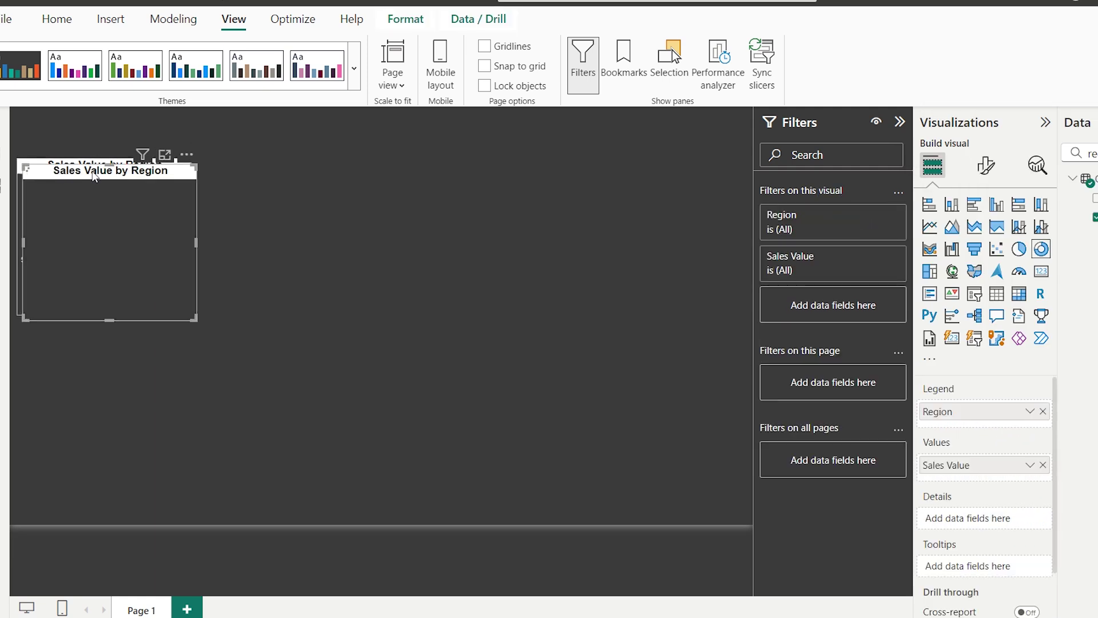
{"action": "left_click_drag", "start_coordinate": [54, 167], "coordinate": [232, 167]}
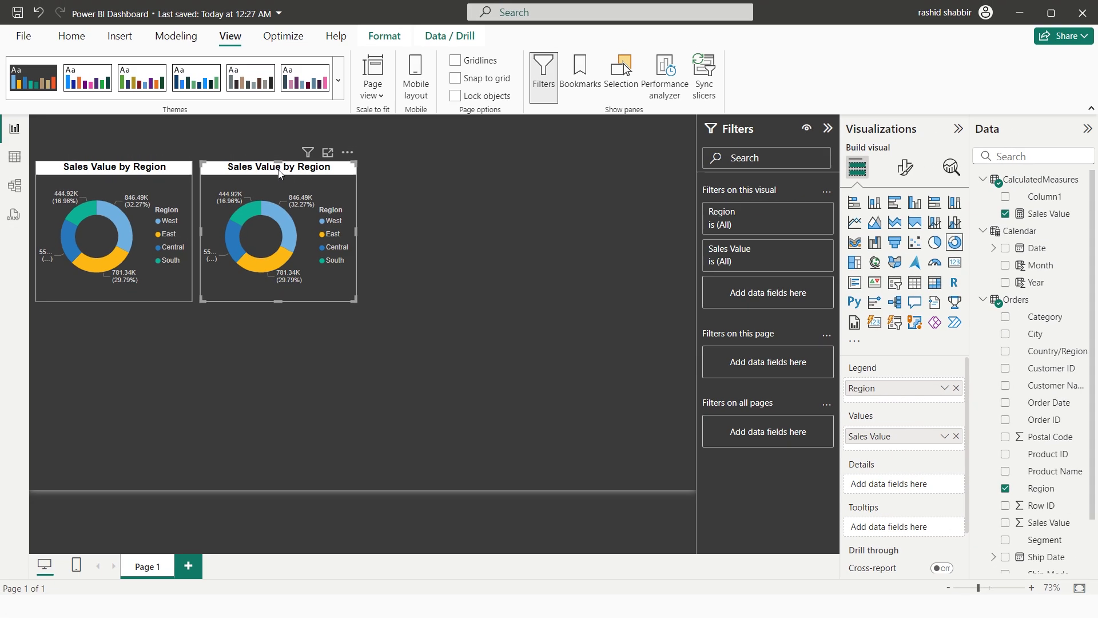
- Convert the copied donut to a line chart and replace Region on its X-axis with Calendar Year and Month
{"action": "left_click", "coordinate": [855, 223]}
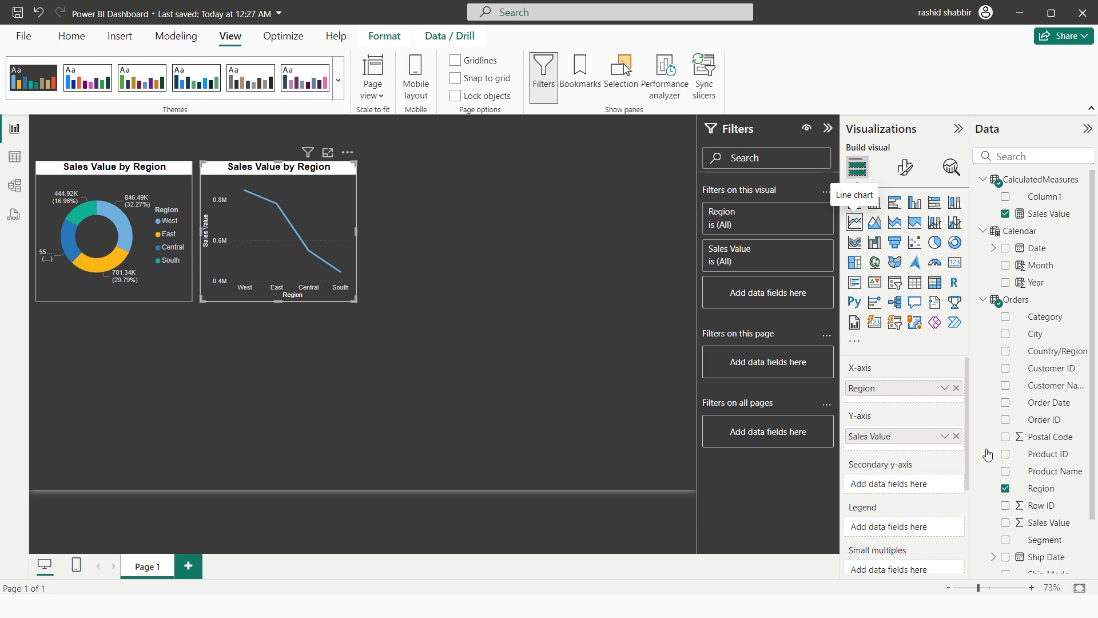
{"action": "left_click", "coordinate": [955, 388]}
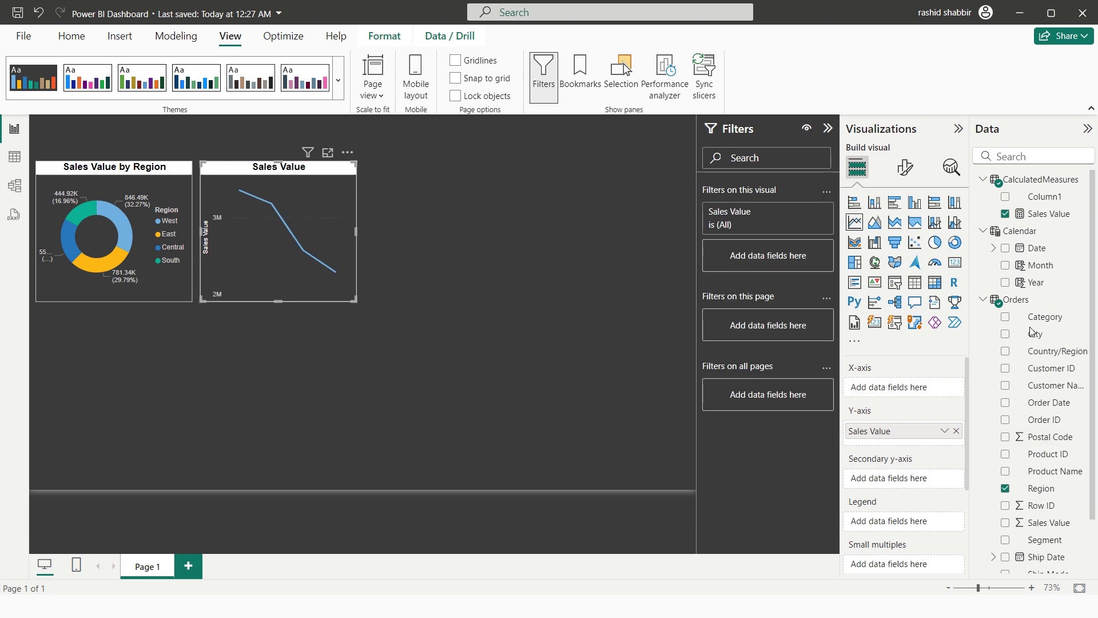
{"action": "left_click", "coordinate": [1005, 283]}
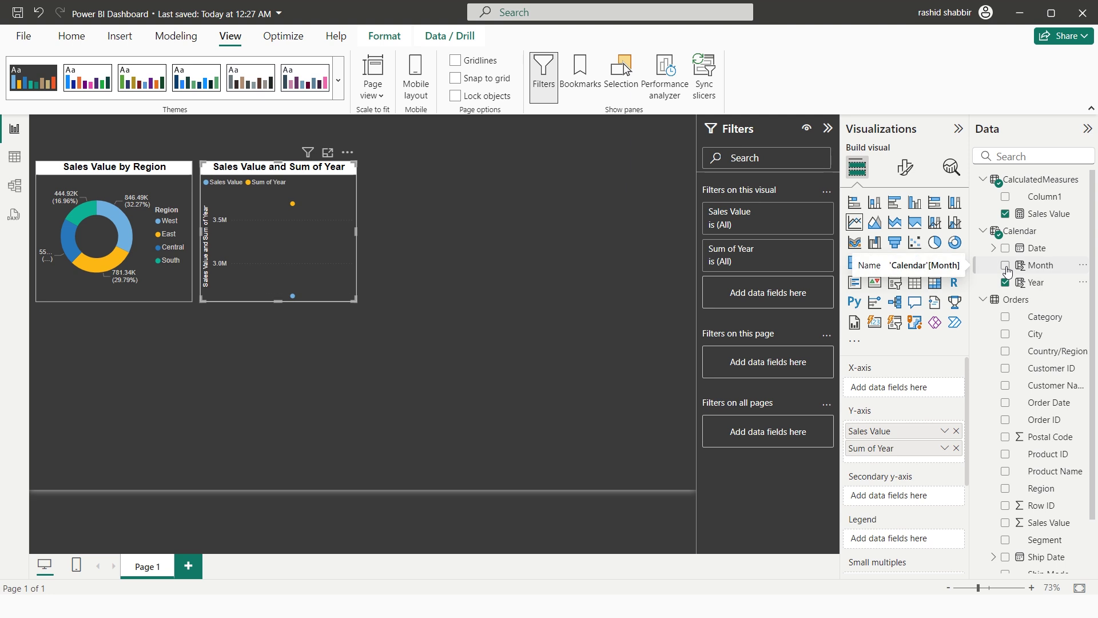
{"action": "left_click", "coordinate": [1007, 266]}
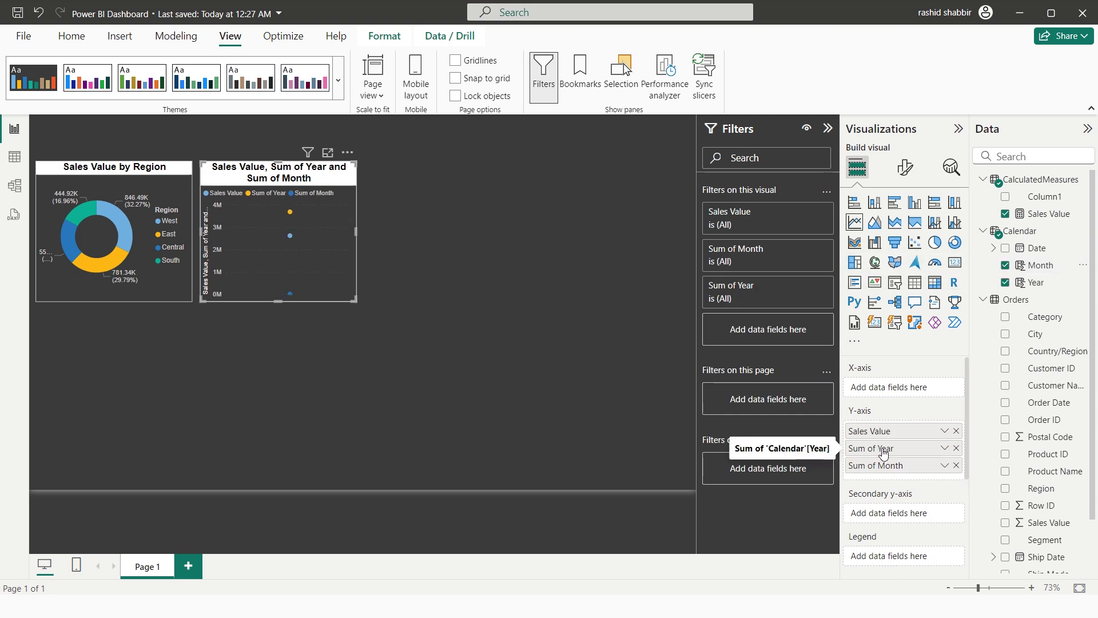
{"action": "left_click_drag", "start_coordinate": [883, 451], "coordinate": [891, 390]}
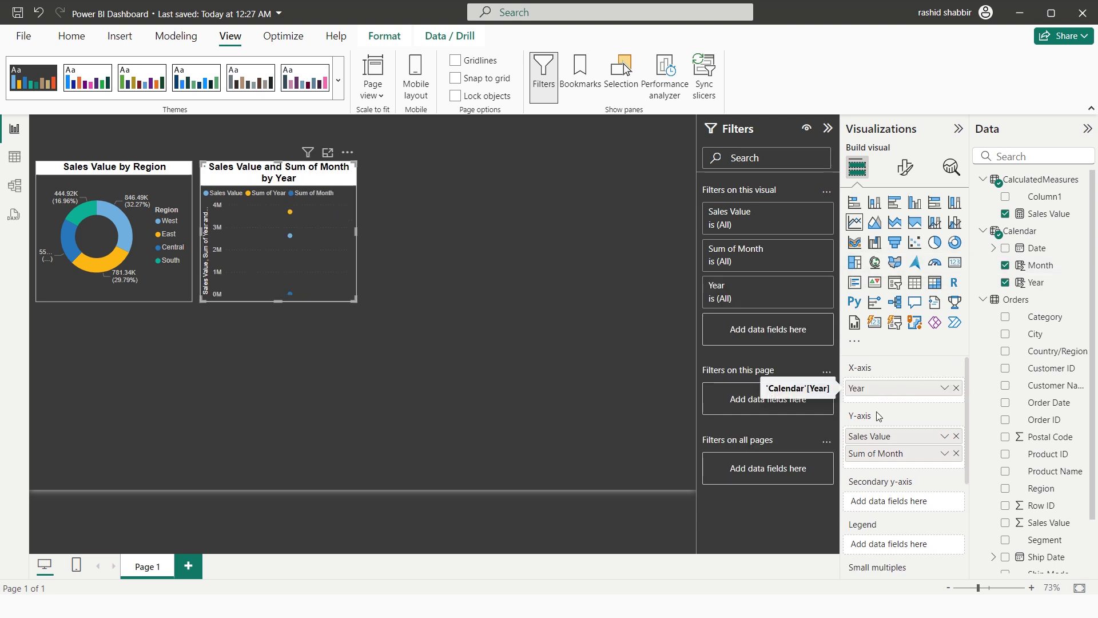
{"action": "left_click_drag", "start_coordinate": [878, 454], "coordinate": [890, 407]}
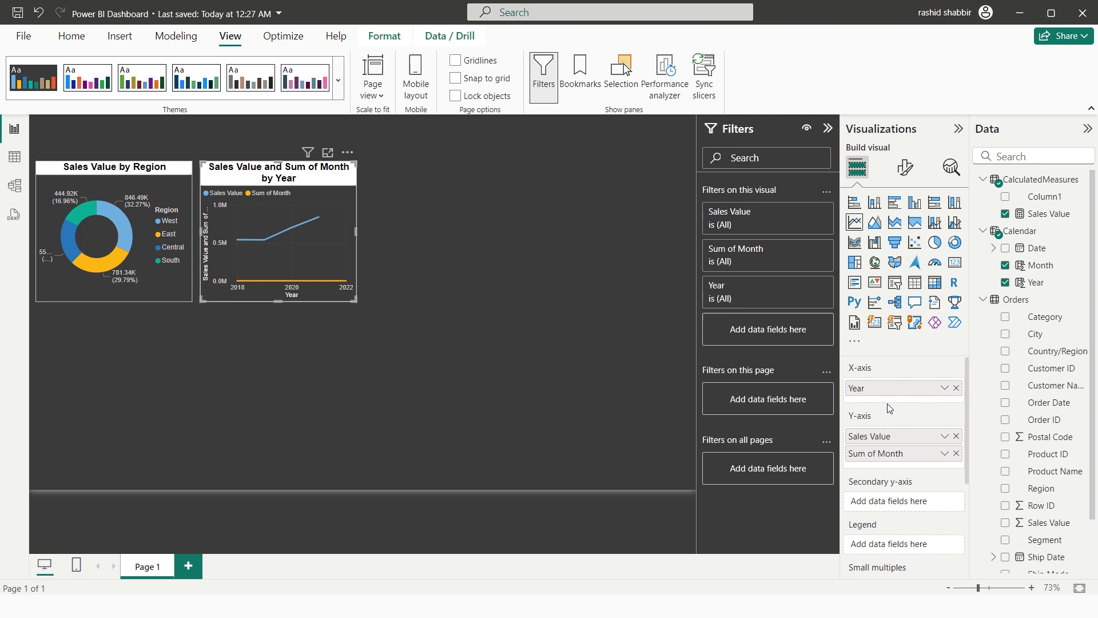
{"action": "left_click_drag", "start_coordinate": [880, 453], "coordinate": [877, 401]}
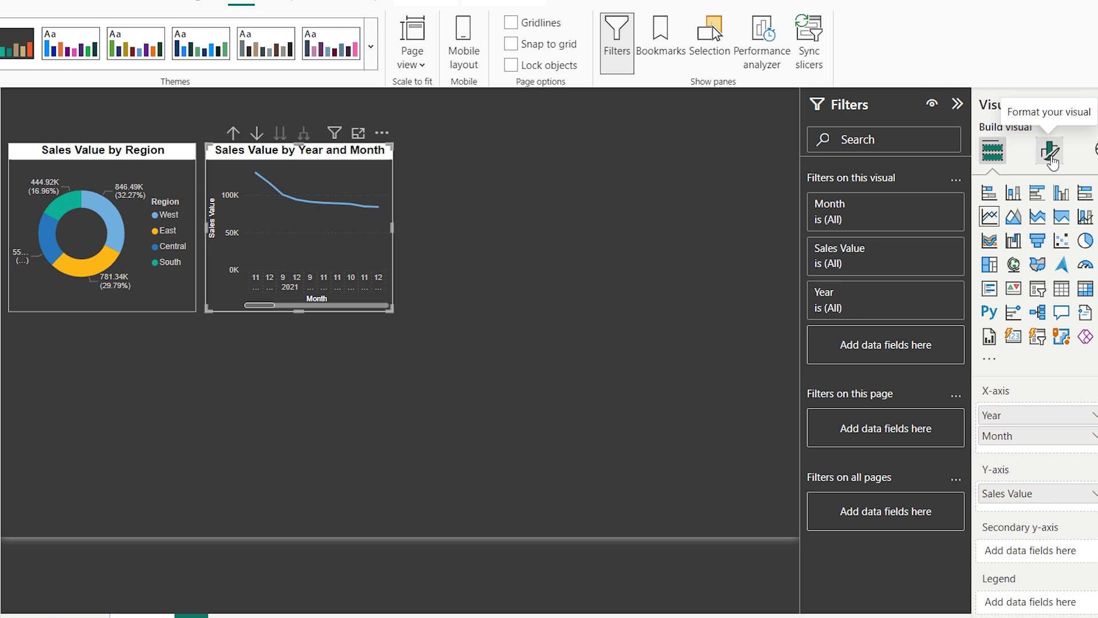
- Set the line chart's width to 614 in its size properties
{"action": "left_click", "coordinate": [1051, 153]}
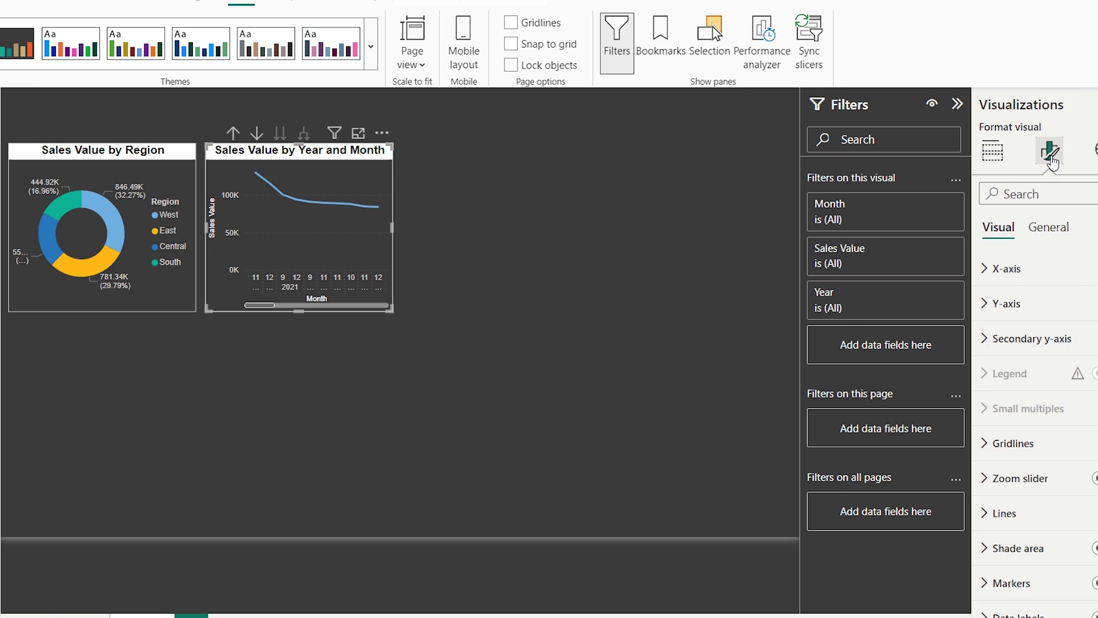
{"action": "left_click", "coordinate": [1047, 233]}
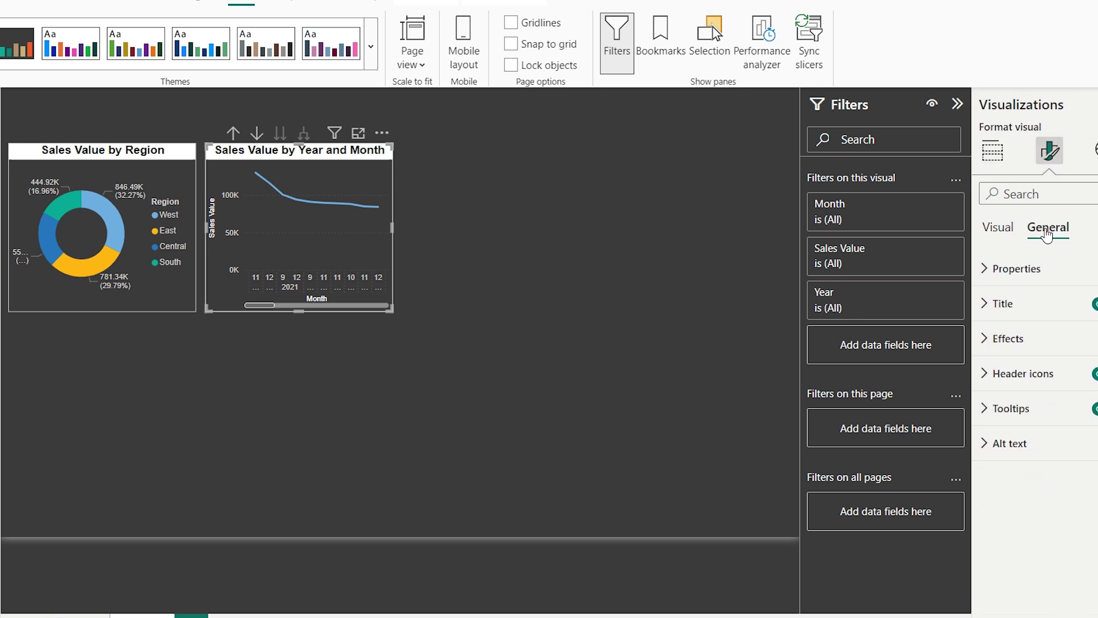
{"action": "left_click", "coordinate": [986, 270]}
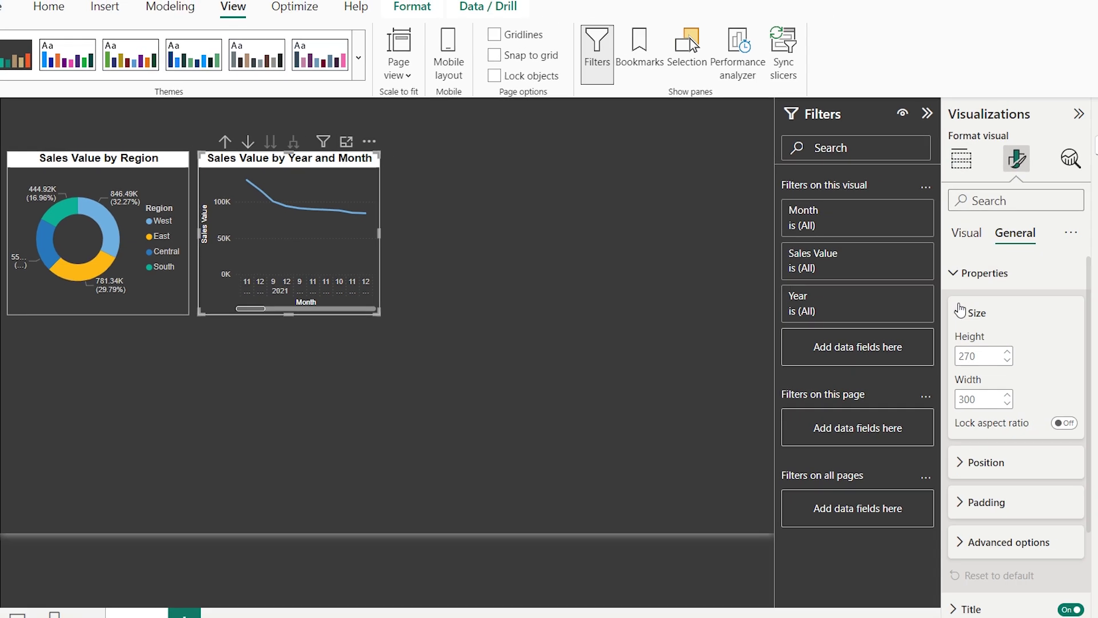
{"action": "left_click", "coordinate": [977, 356]}
{"action": "left_click", "coordinate": [966, 399]}
{"action": "type", "text": "614"}
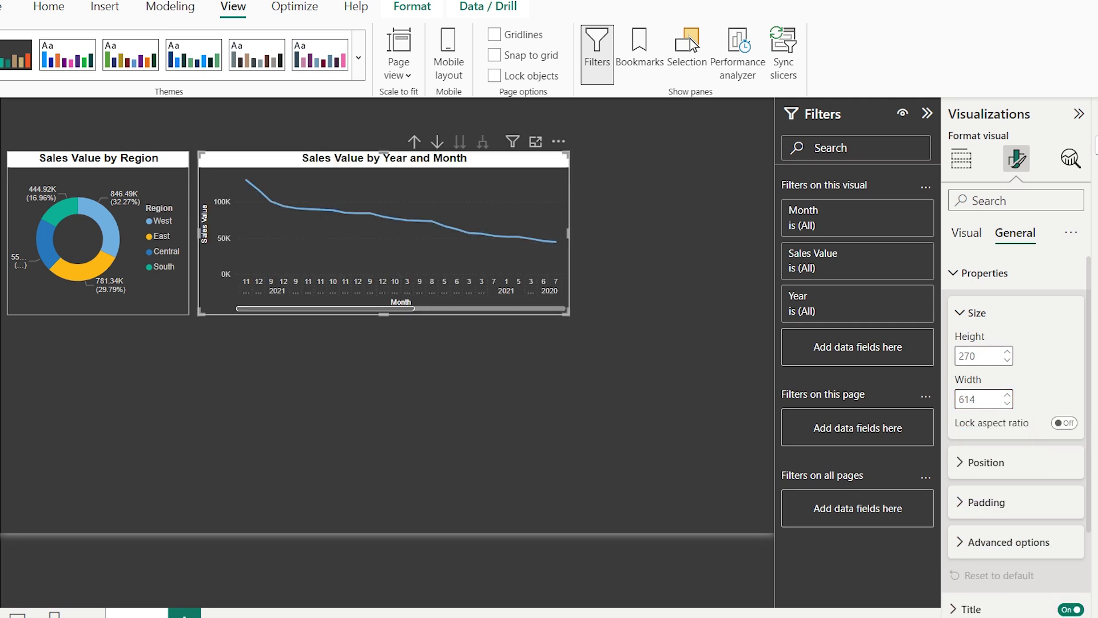
- Set the line chart's horizontal position to 323
{"action": "scroll", "coordinate": [976, 374], "scroll_direction": "down", "scroll_amount": 2}
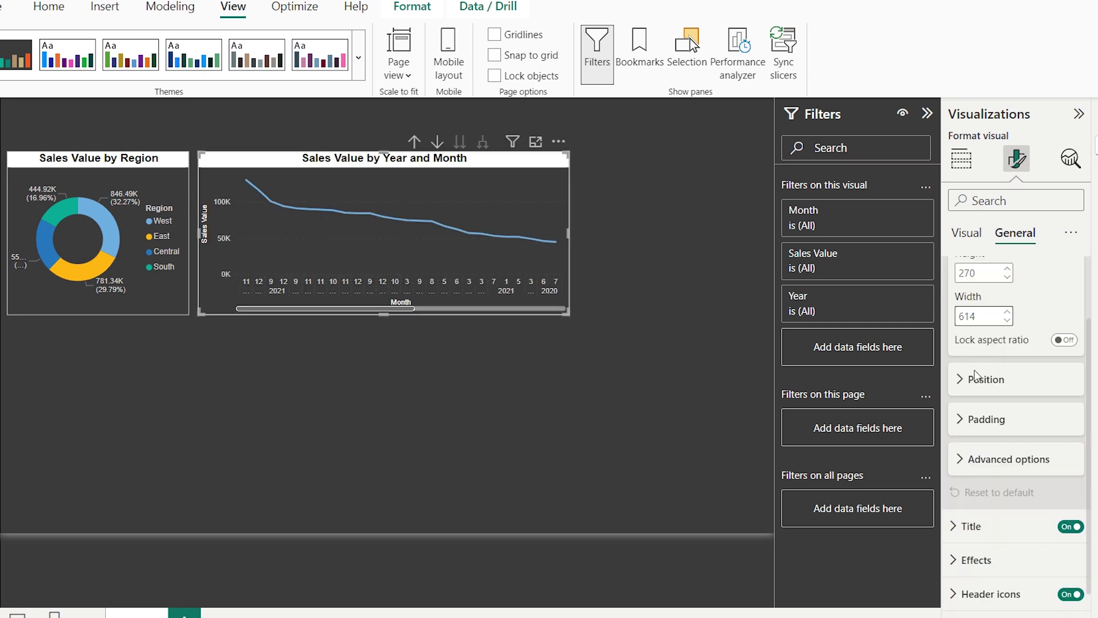
{"action": "left_click", "coordinate": [978, 378]}
{"action": "double_click", "coordinate": [983, 423]}
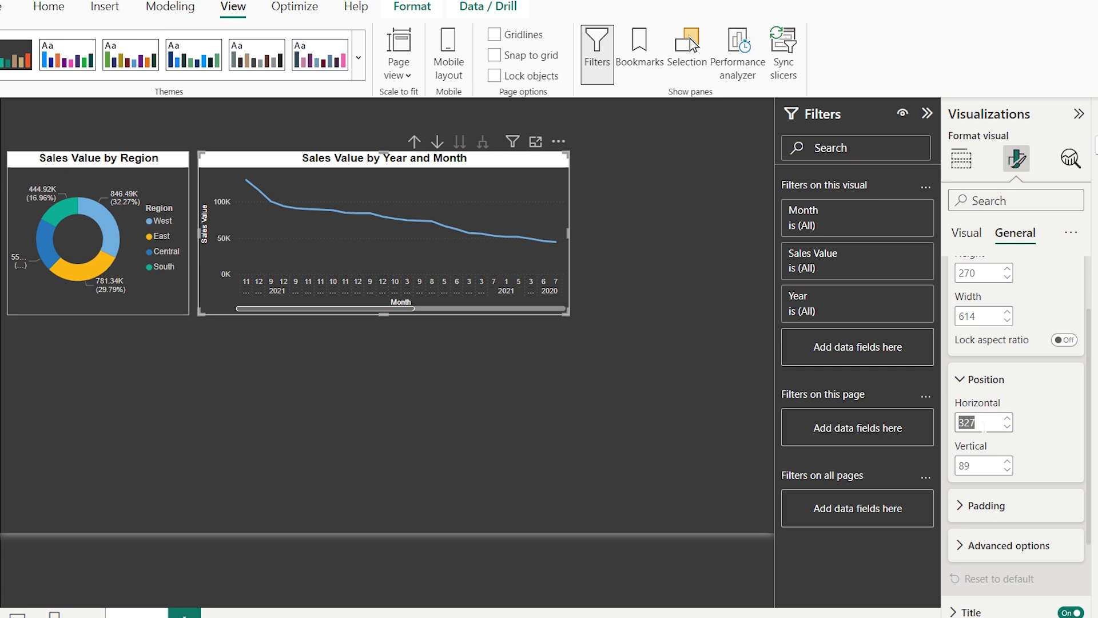
{"action": "type", "text": "323"}
{"action": "key", "text": "Tab"}
{"action": "scroll", "coordinate": [961, 289], "scroll_direction": "up", "scroll_amount": 2}
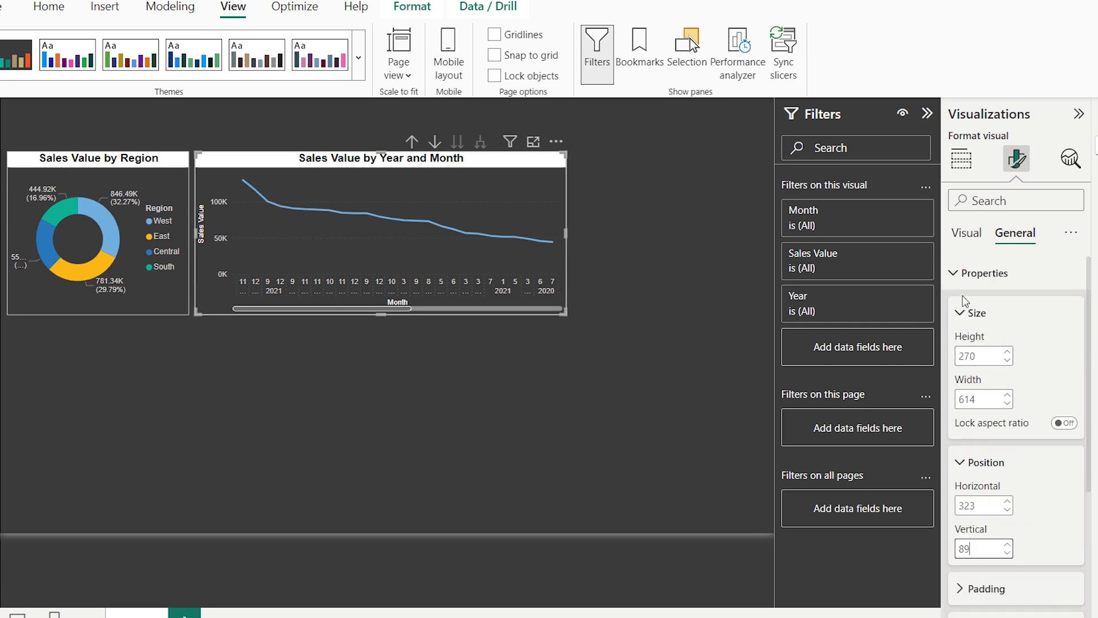
{"action": "left_click", "coordinate": [966, 272]}
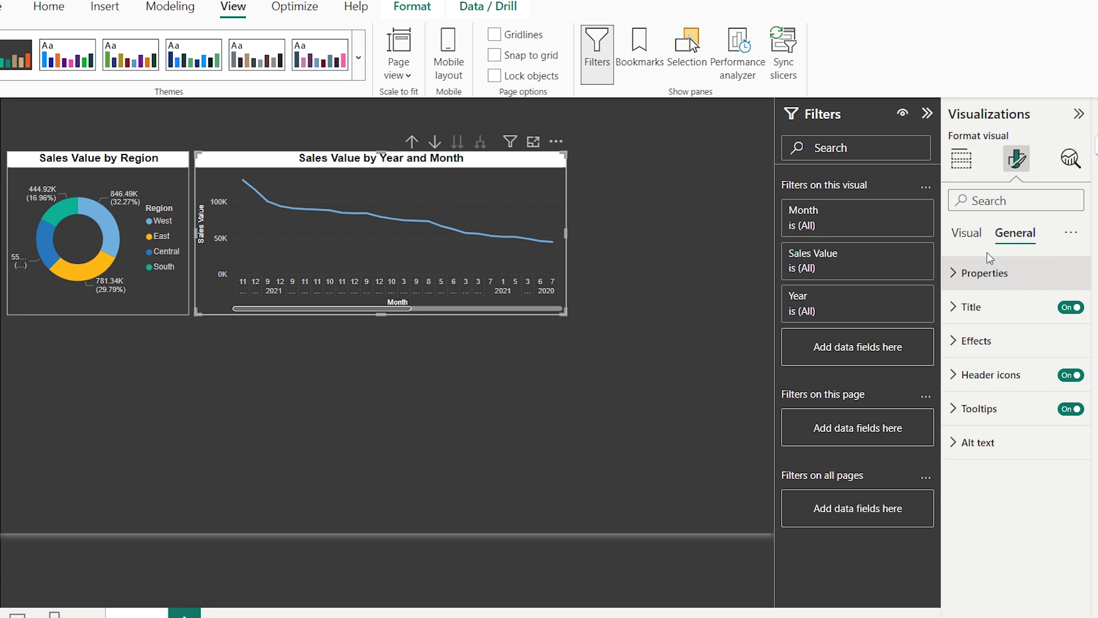
- Set the line chart's interpolation type to Step for all series
{"action": "left_click", "coordinate": [966, 235]}
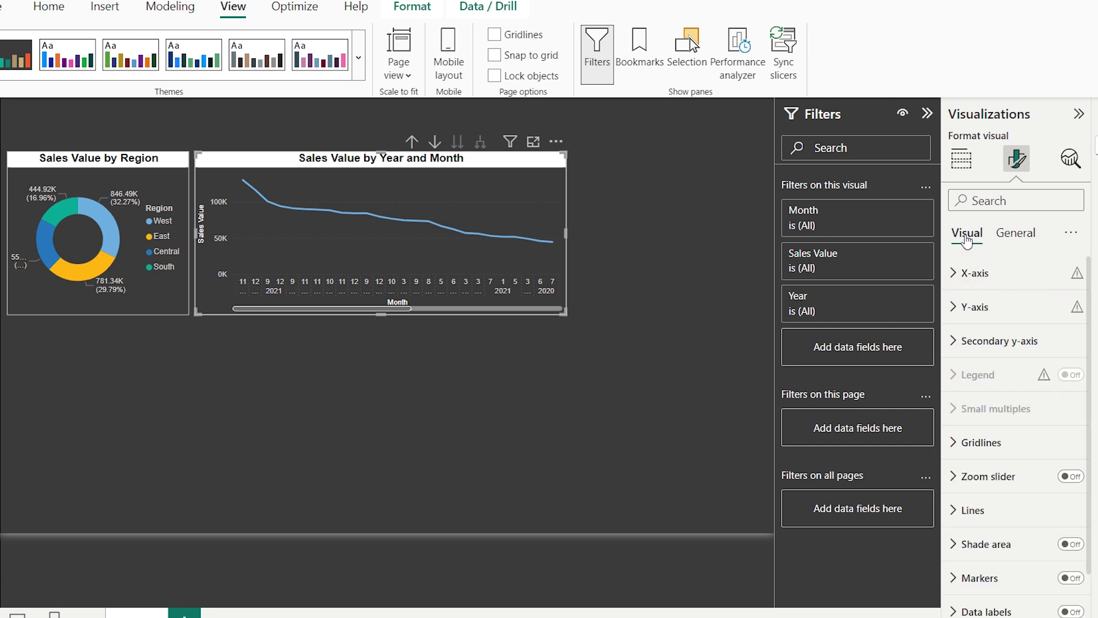
{"action": "scroll", "coordinate": [980, 340], "scroll_direction": "down", "scroll_amount": 2}
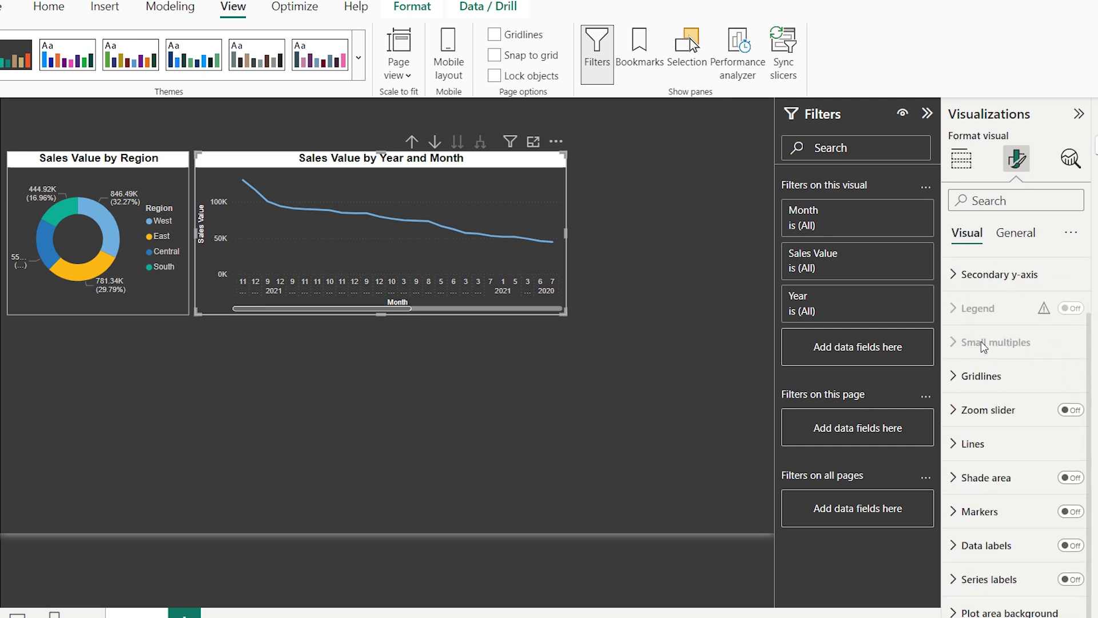
{"action": "left_click", "coordinate": [960, 448]}
{"action": "scroll", "coordinate": [975, 395], "scroll_direction": "down", "scroll_amount": 3}
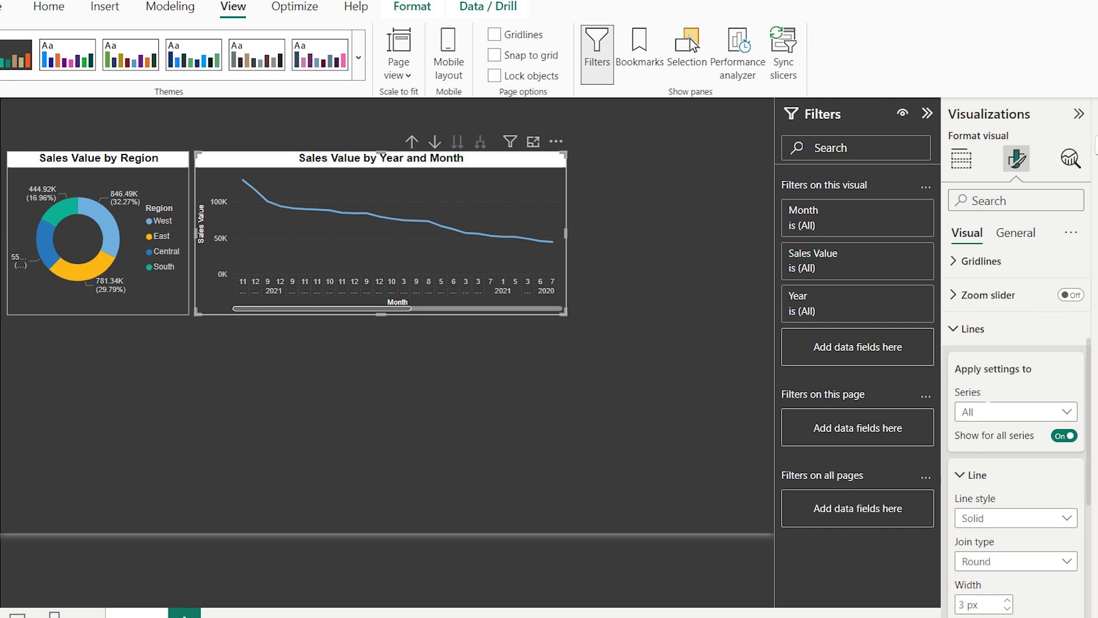
{"action": "scroll", "coordinate": [1021, 451], "scroll_direction": "down", "scroll_amount": 1}
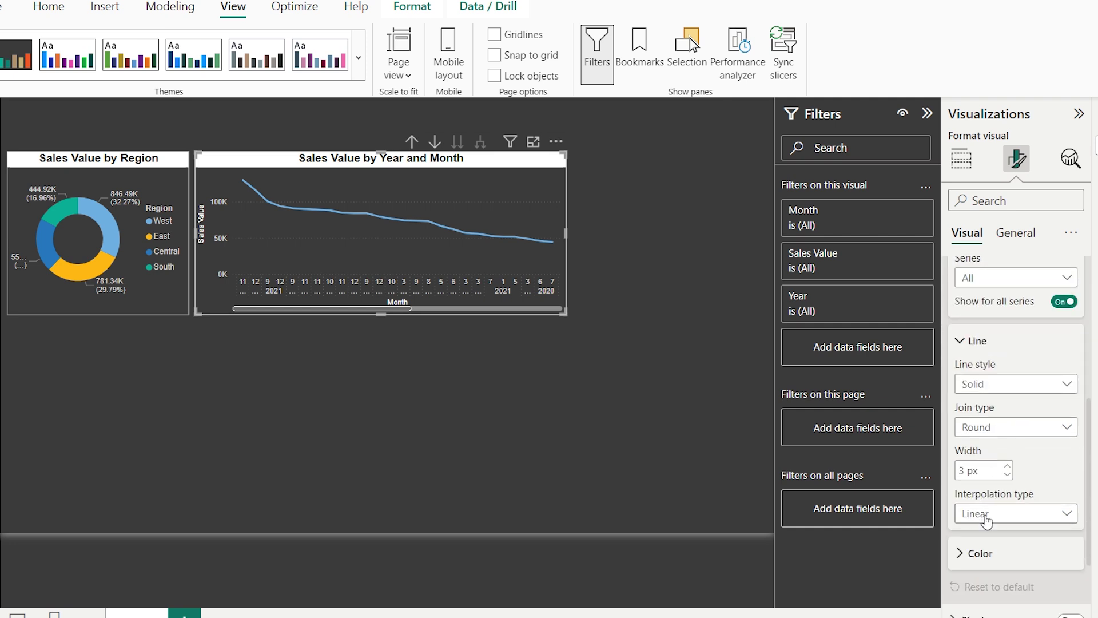
{"action": "left_click", "coordinate": [1048, 520]}
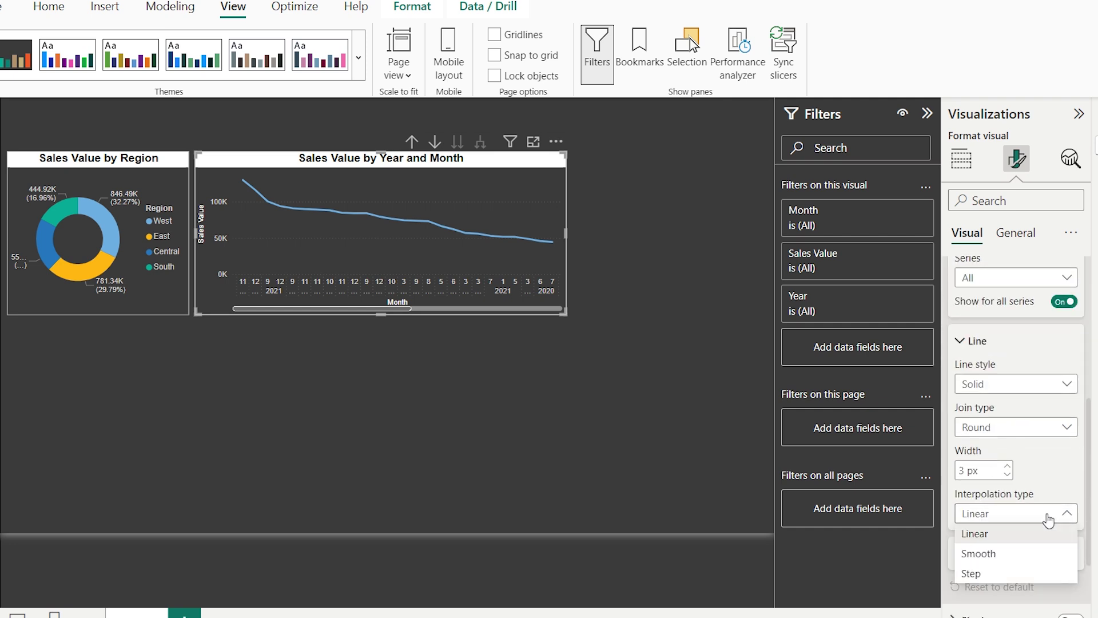
{"action": "left_click", "coordinate": [973, 574]}
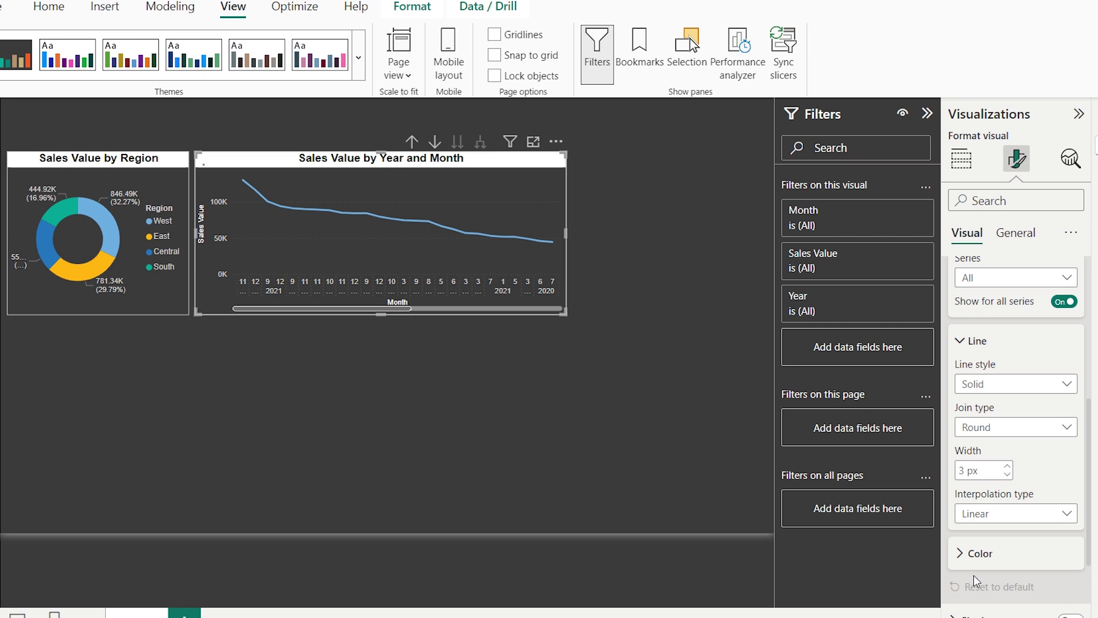
{"action": "left_click", "coordinate": [957, 340]}
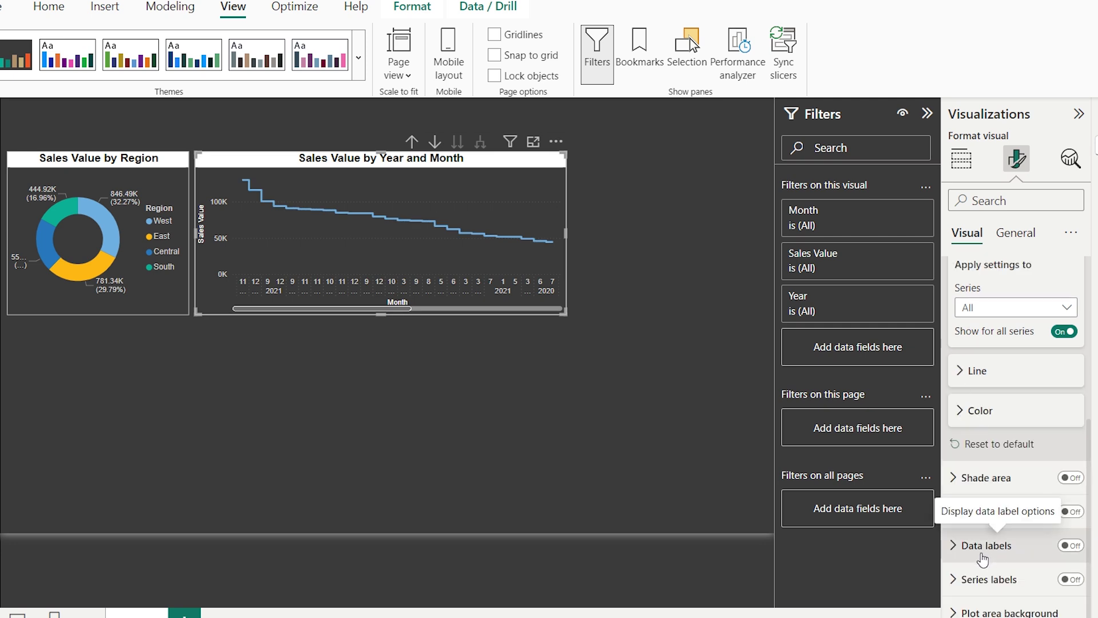
- Turn on the line chart's data labels and give them a white background with 0% transparency
{"action": "left_click", "coordinate": [1073, 548]}
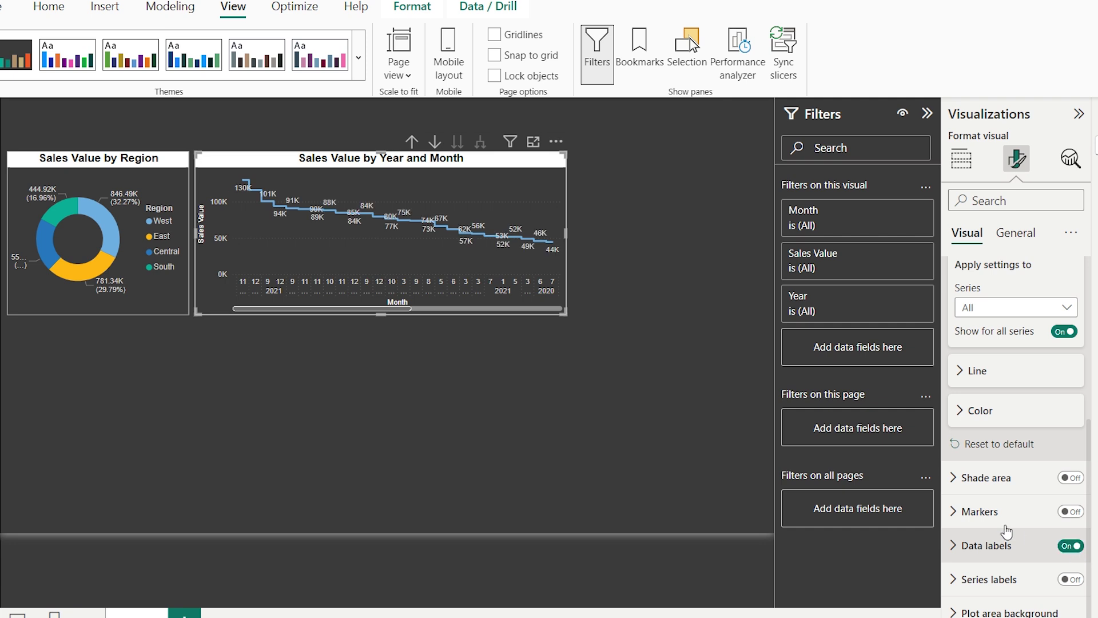
{"action": "left_click", "coordinate": [956, 548]}
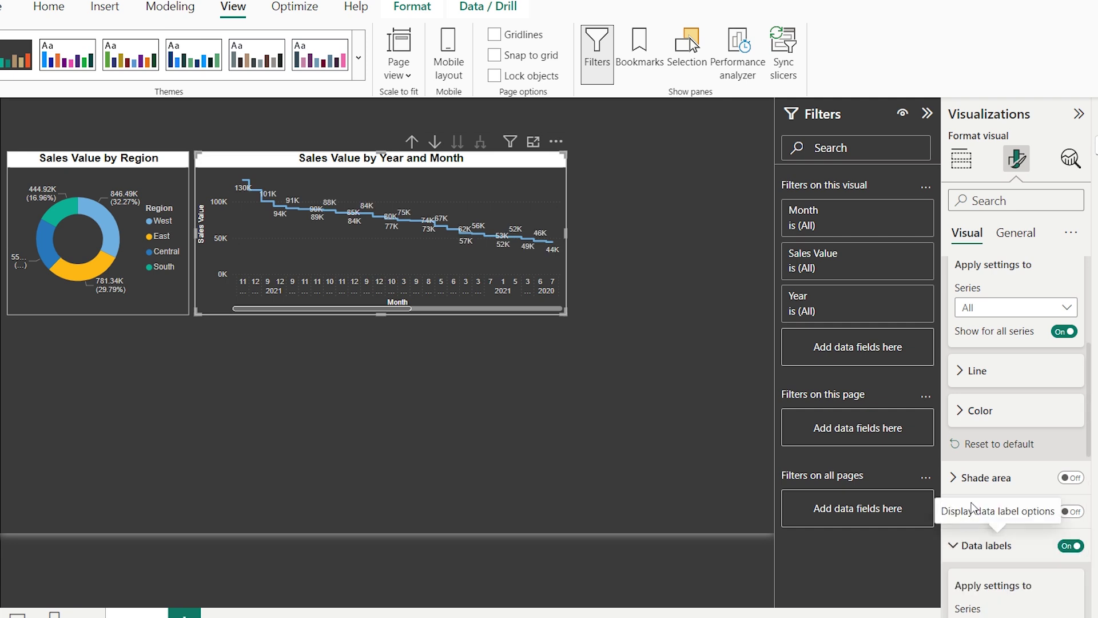
{"action": "scroll", "coordinate": [970, 537], "scroll_direction": "down", "scroll_amount": 8}
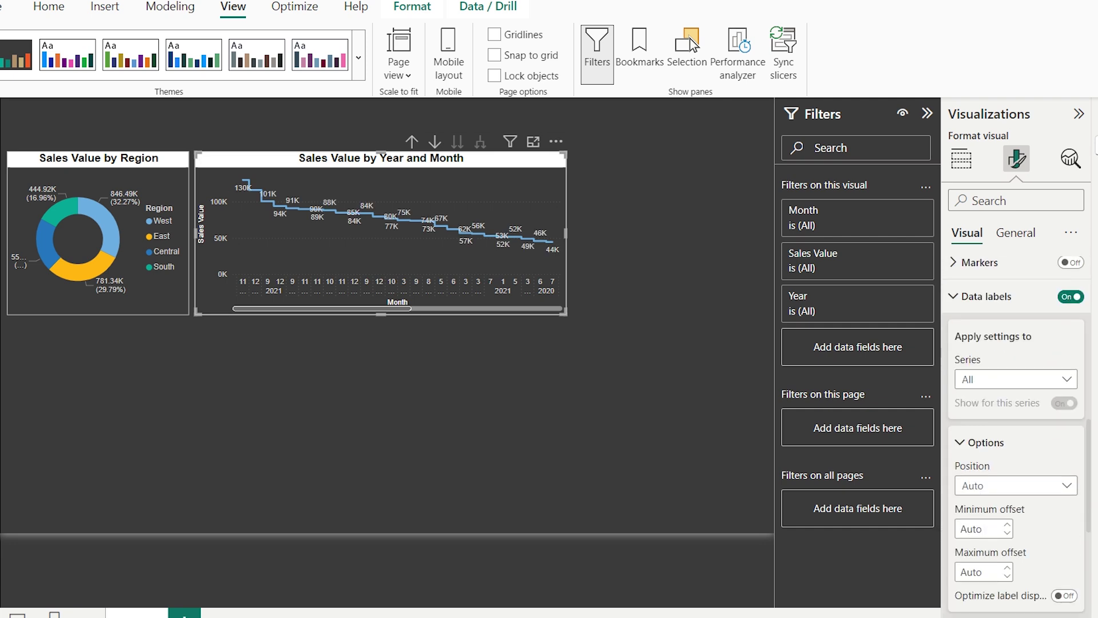
{"action": "scroll", "coordinate": [988, 517], "scroll_direction": "down", "scroll_amount": 2}
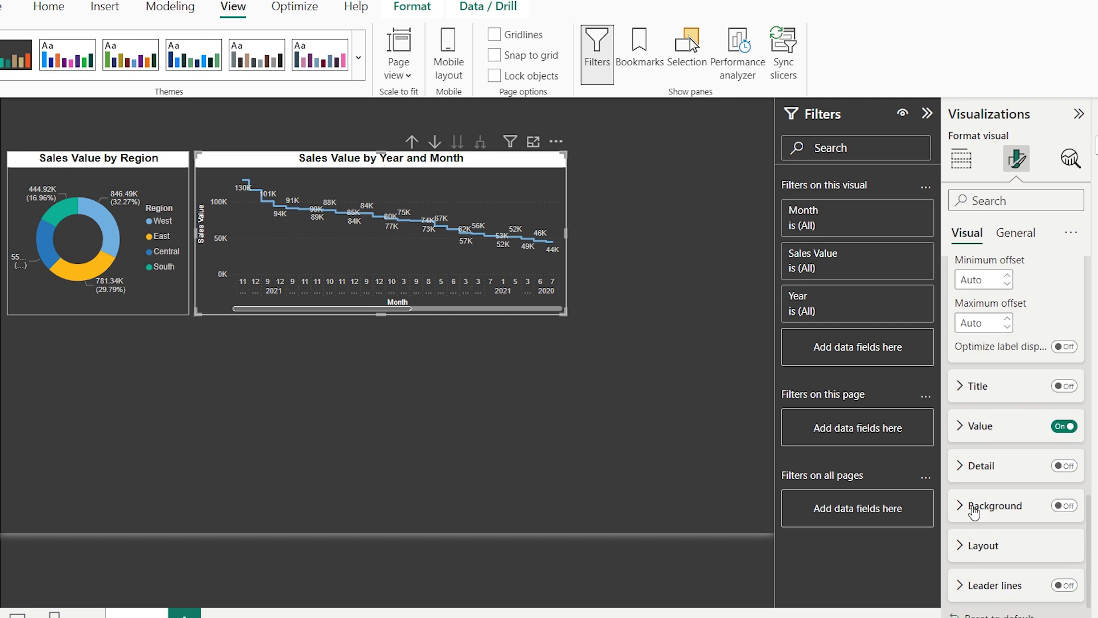
{"action": "left_click", "coordinate": [1068, 508]}
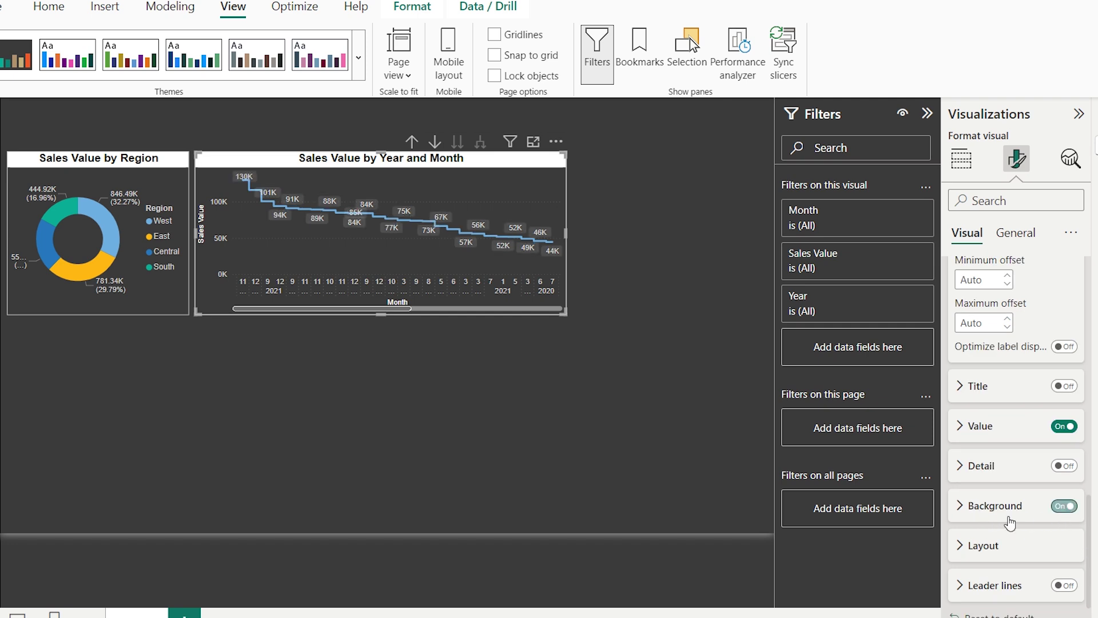
{"action": "left_click", "coordinate": [960, 507]}
{"action": "left_click", "coordinate": [978, 548]}
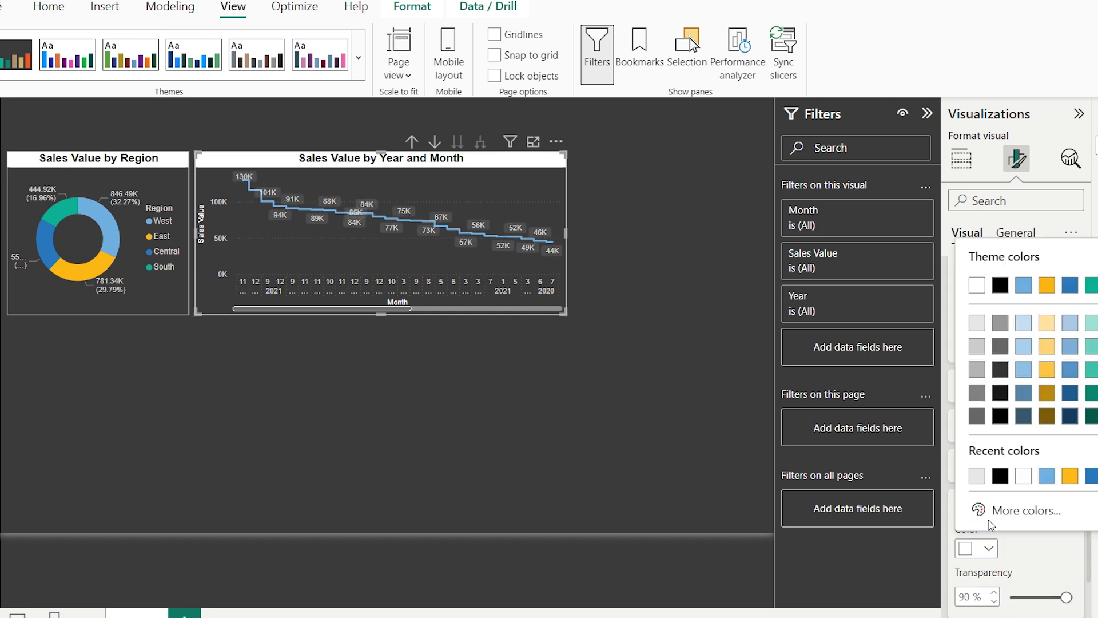
{"action": "left_click", "coordinate": [977, 284]}
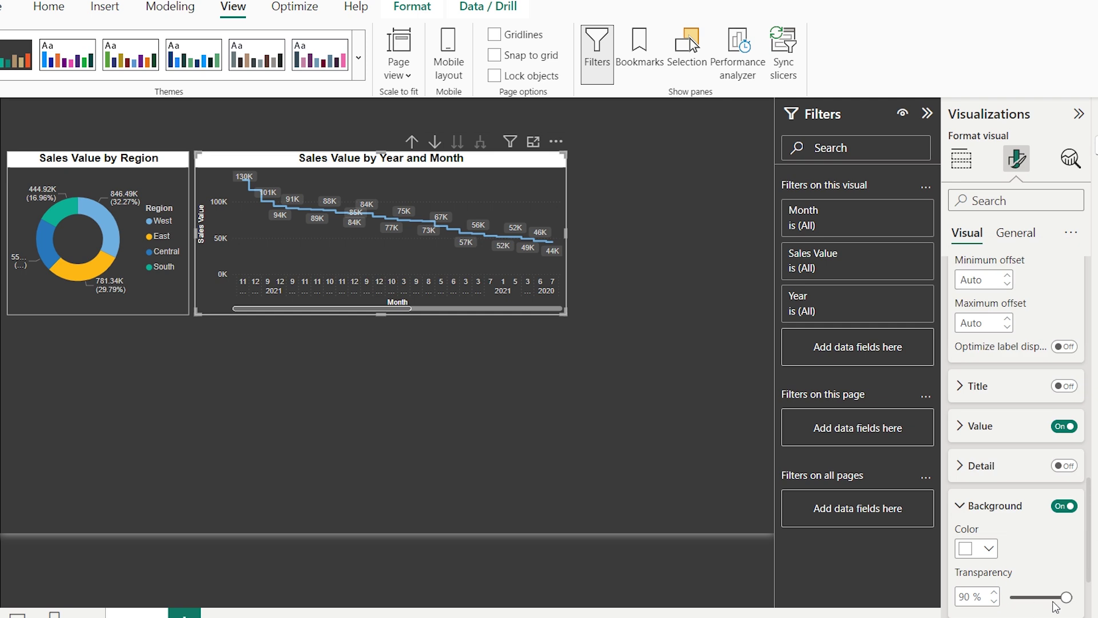
{"action": "left_click_drag", "start_coordinate": [1065, 597], "coordinate": [1008, 599]}
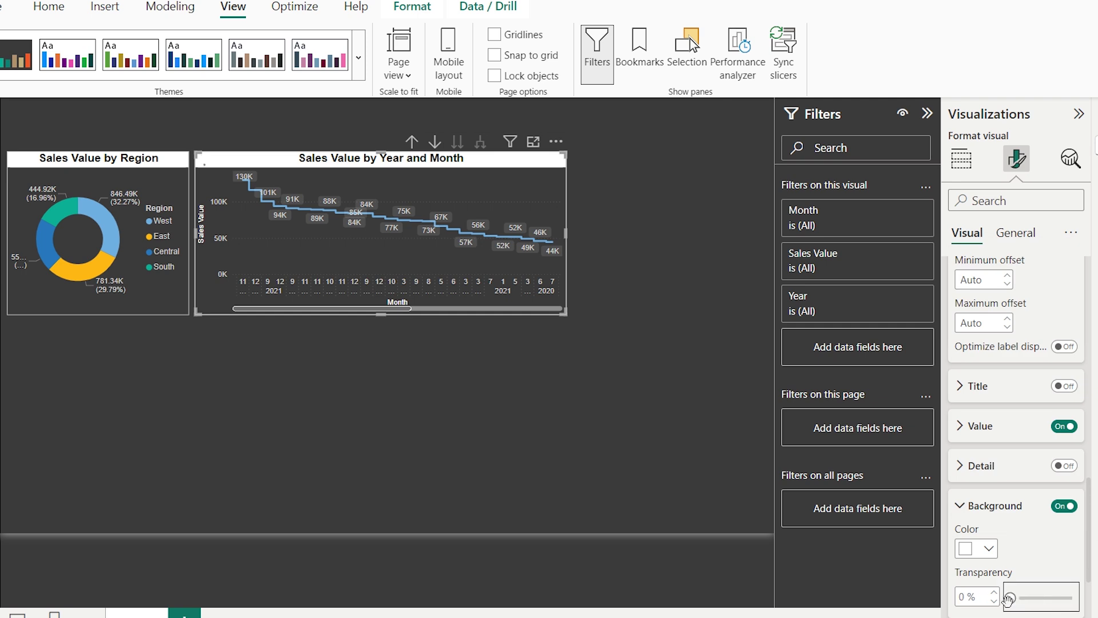
- Color the line chart's data label values black
{"action": "left_click", "coordinate": [960, 427]}
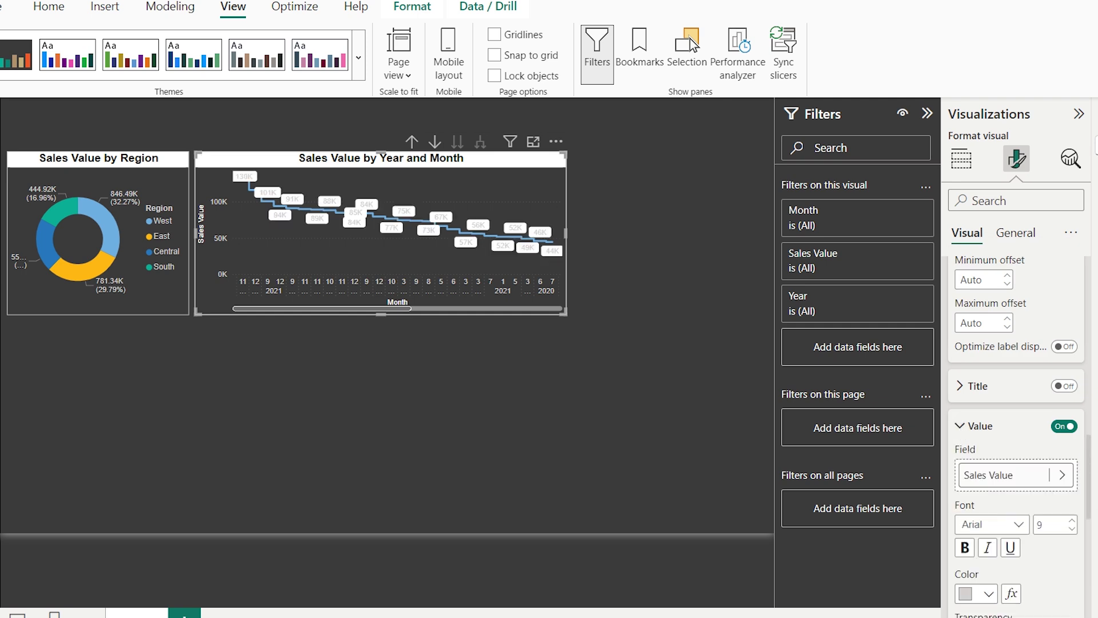
{"action": "left_click", "coordinate": [988, 593]}
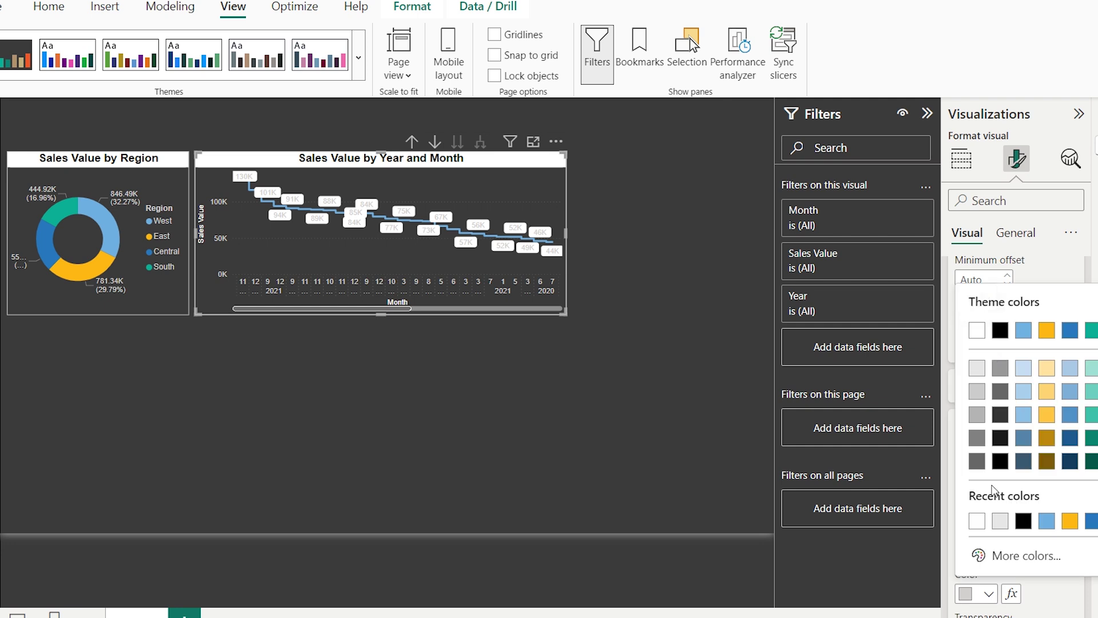
{"action": "left_click", "coordinate": [1000, 330]}
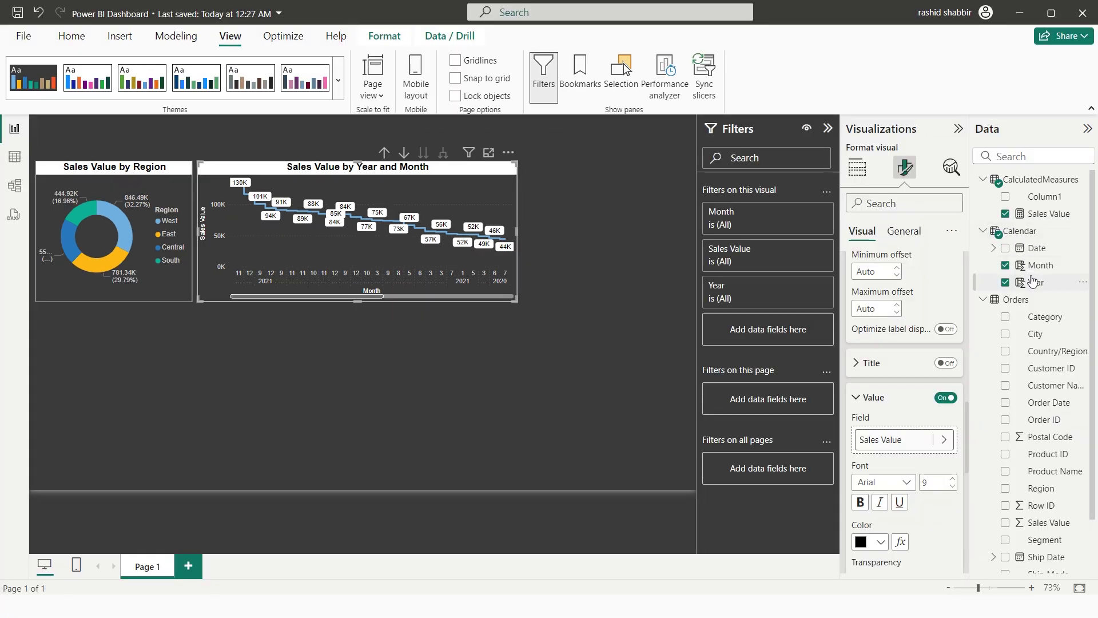
- Add a basic Year filter to the line chart that keeps only 2020 and 2021
{"action": "left_click_drag", "start_coordinate": [1035, 284], "coordinate": [776, 333]}
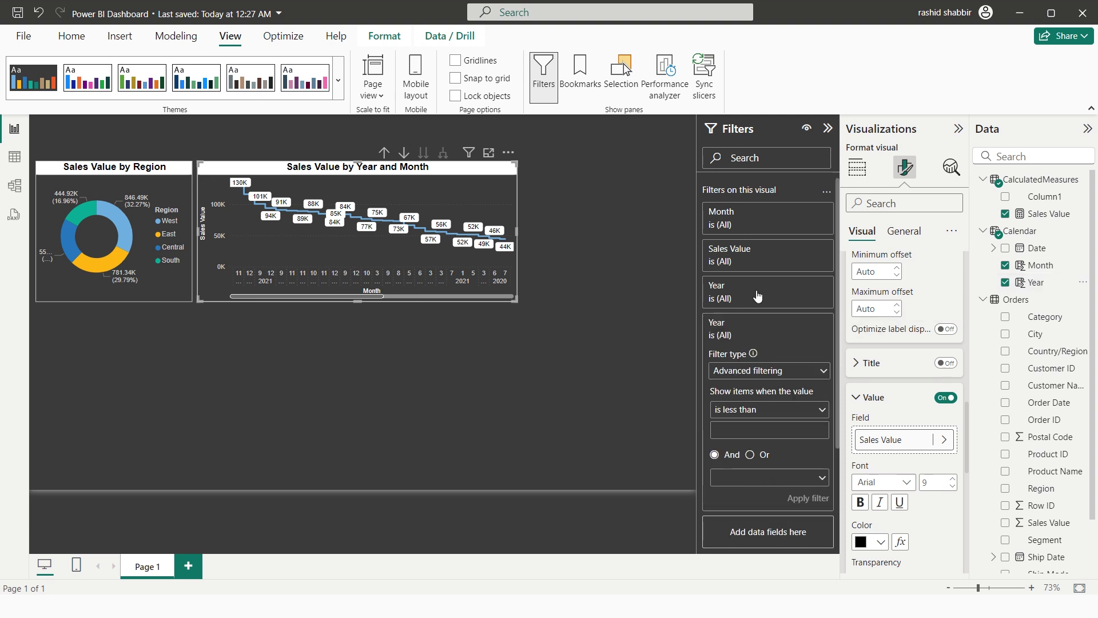
{"action": "left_click", "coordinate": [824, 375]}
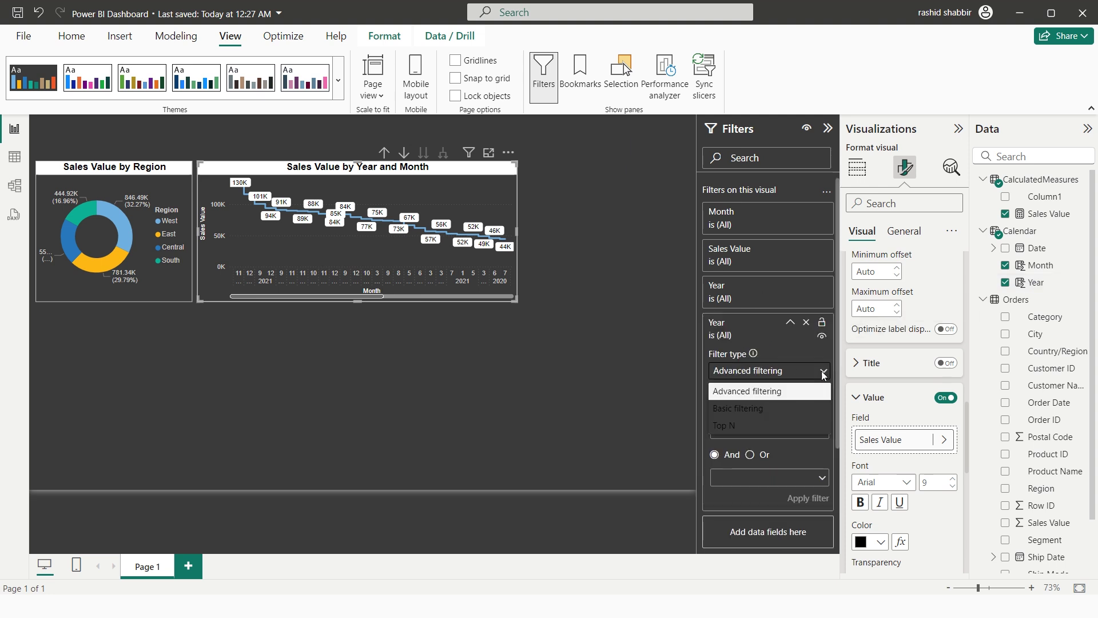
{"action": "left_click", "coordinate": [738, 407]}
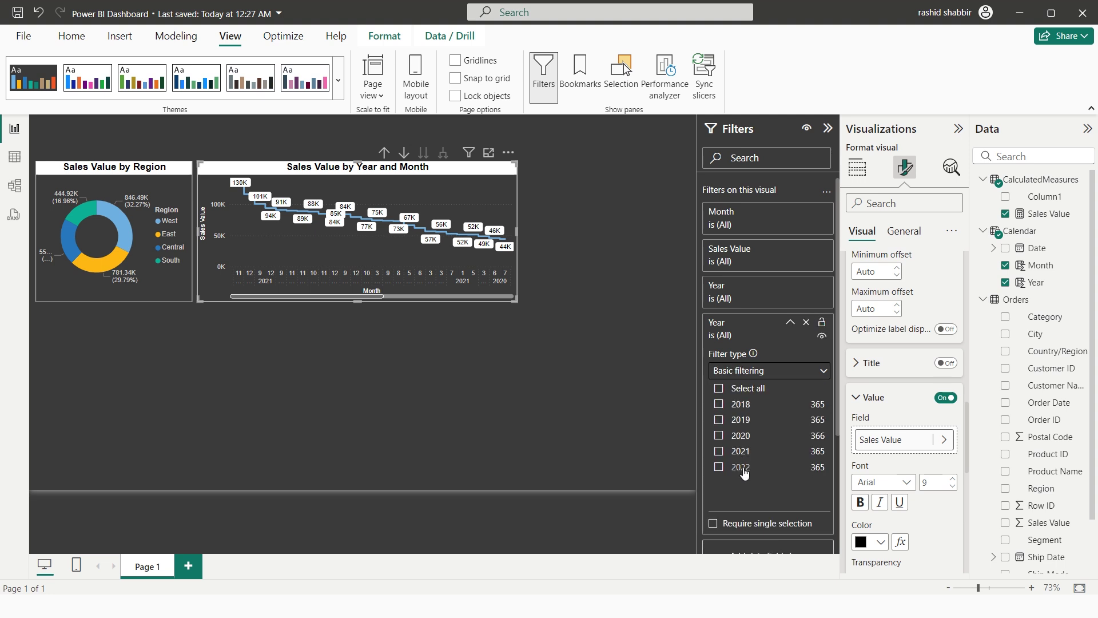
{"action": "left_click", "coordinate": [722, 468]}
{"action": "left_click", "coordinate": [718, 435]}
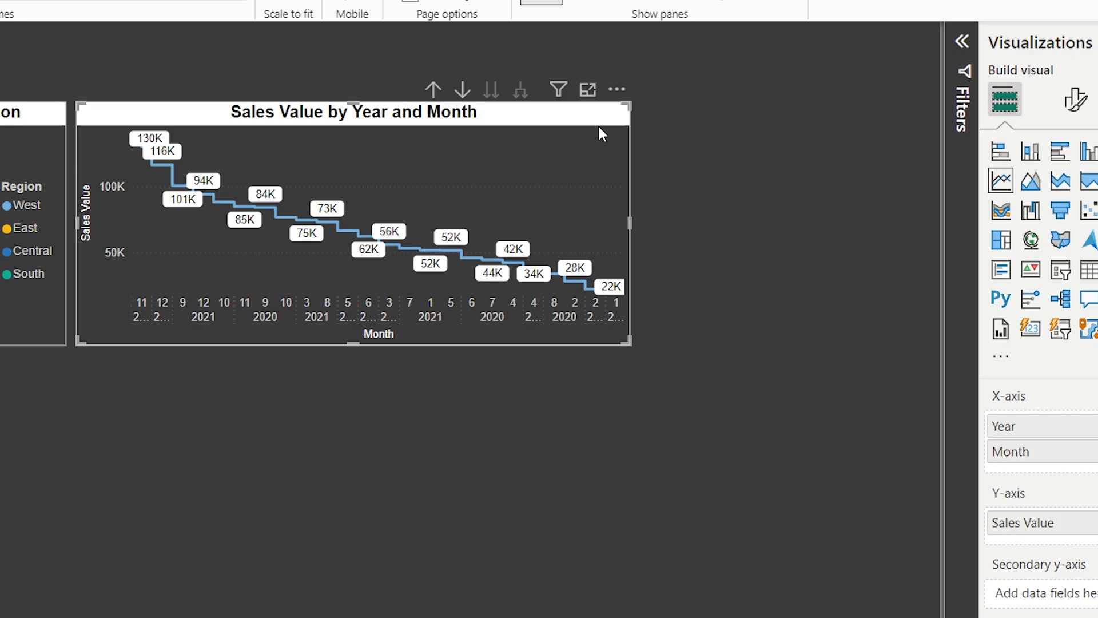
- Sort the line chart's axis by Year Month in ascending order and deselect the visual
{"action": "left_click", "coordinate": [616, 91]}
{"action": "mouse_move", "coordinate": [706, 220]}
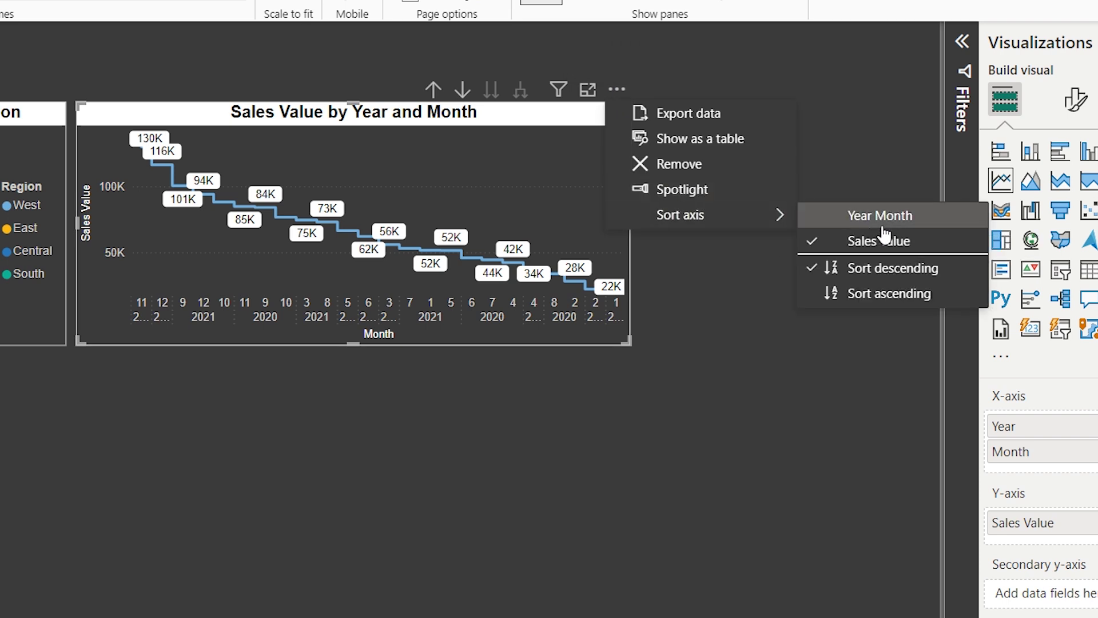
{"action": "left_click", "coordinate": [861, 228]}
{"action": "left_click", "coordinate": [617, 92]}
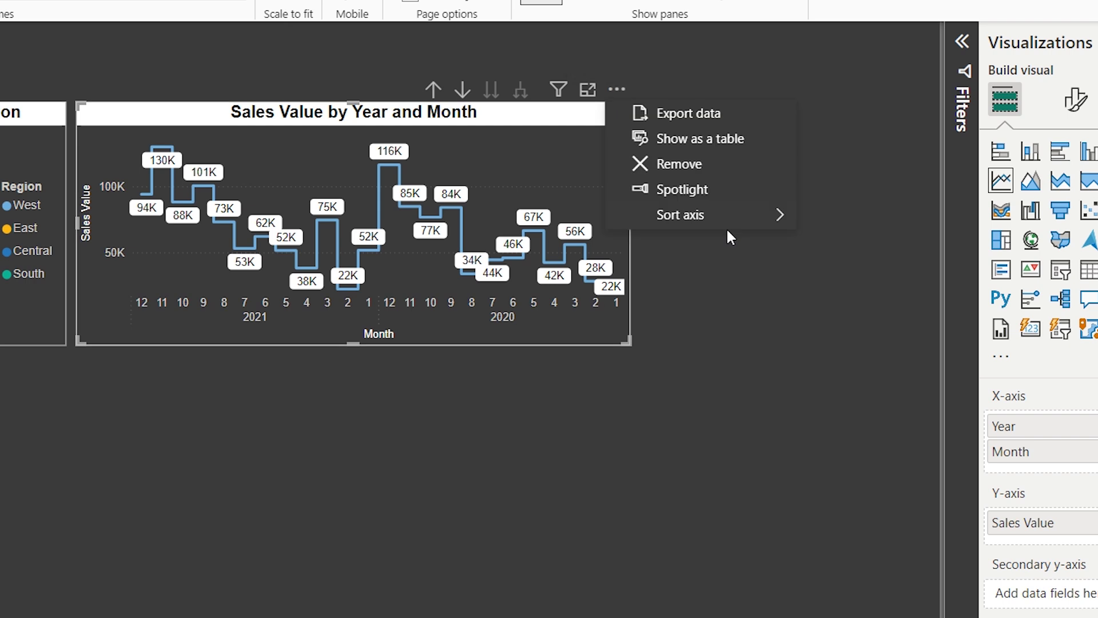
{"action": "mouse_move", "coordinate": [725, 226]}
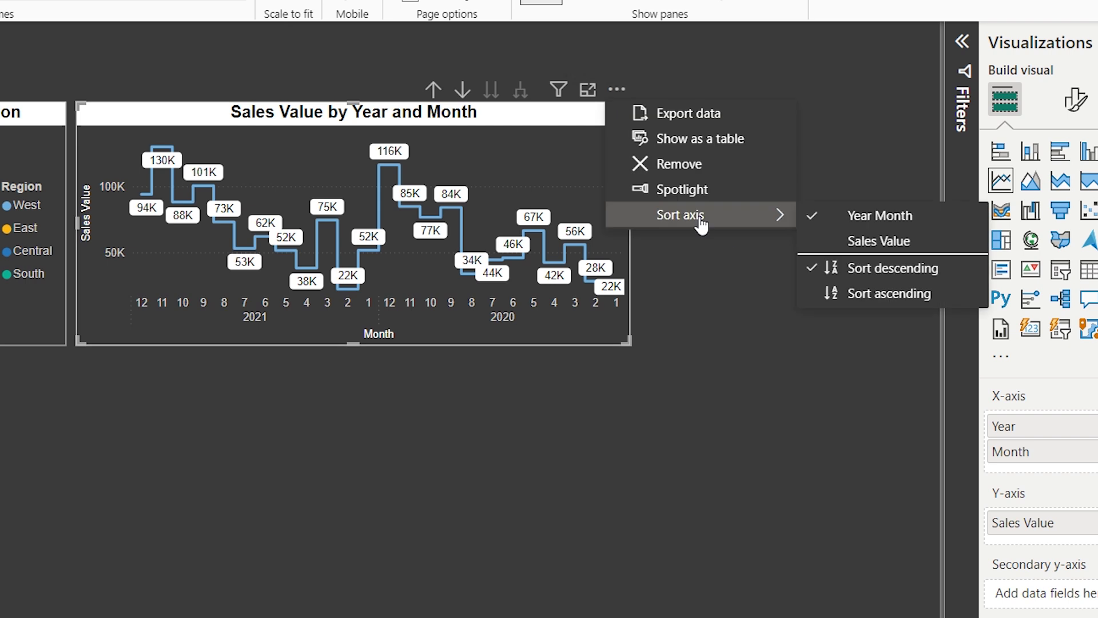
{"action": "left_click", "coordinate": [869, 295]}
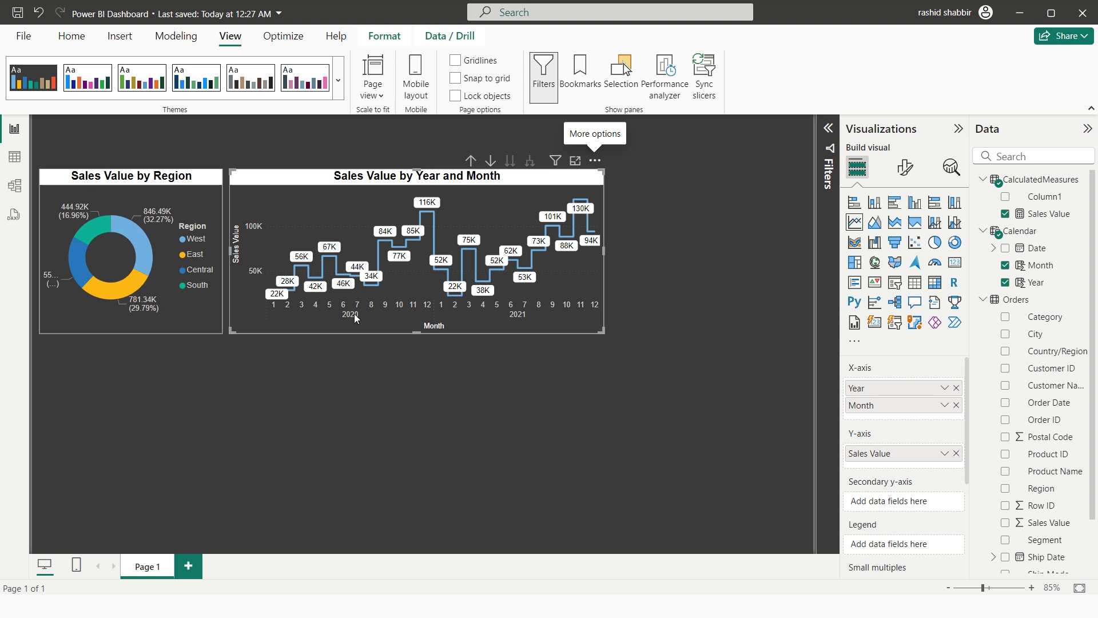
{"action": "left_click", "coordinate": [570, 351]}
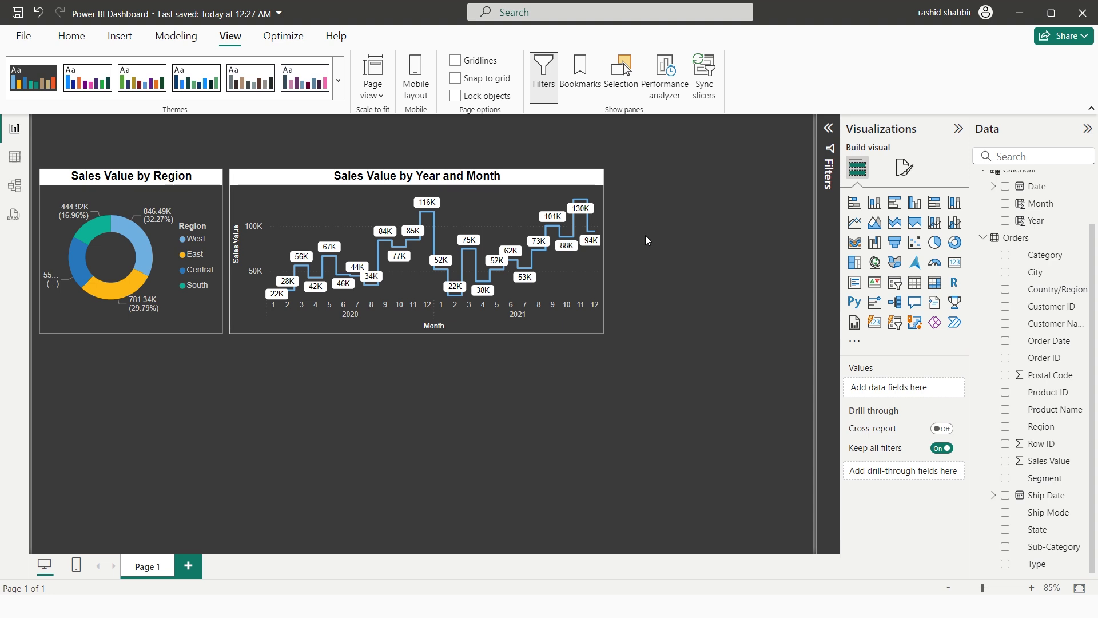
- Duplicate the Sales Value by Year and Month line chart and fit the copy into the space to its right
{"action": "left_click", "coordinate": [428, 180]}
{"action": "key", "text": "ctrl+c"}
{"action": "key", "text": "ctrl+v"}
{"action": "left_click_drag", "start_coordinate": [426, 180], "coordinate": [808, 180]}
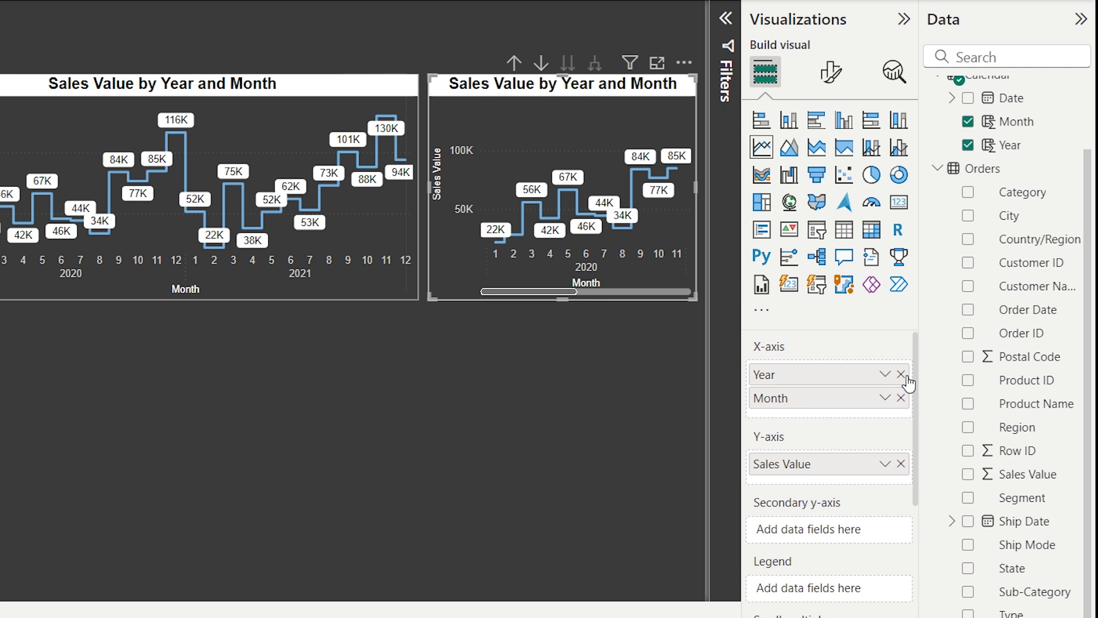
- Remove all fields from the copied line chart and convert it to a button slicer on the Type field
{"action": "left_click", "coordinate": [900, 374]}
{"action": "left_click", "coordinate": [901, 374]}
{"action": "left_click", "coordinate": [900, 433]}
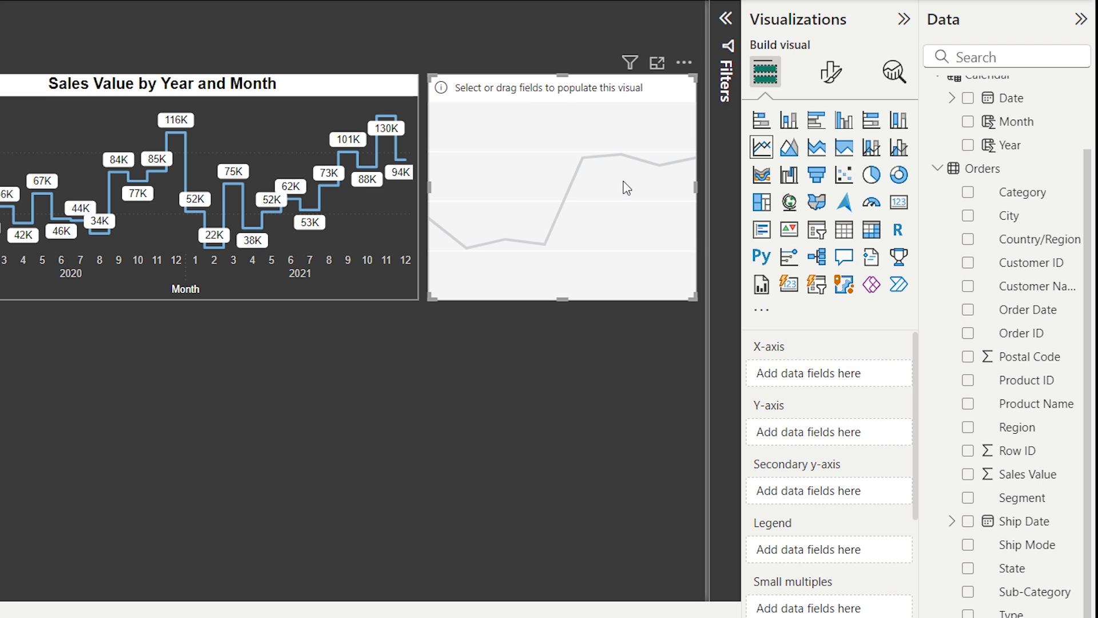
{"action": "left_click", "coordinate": [820, 292]}
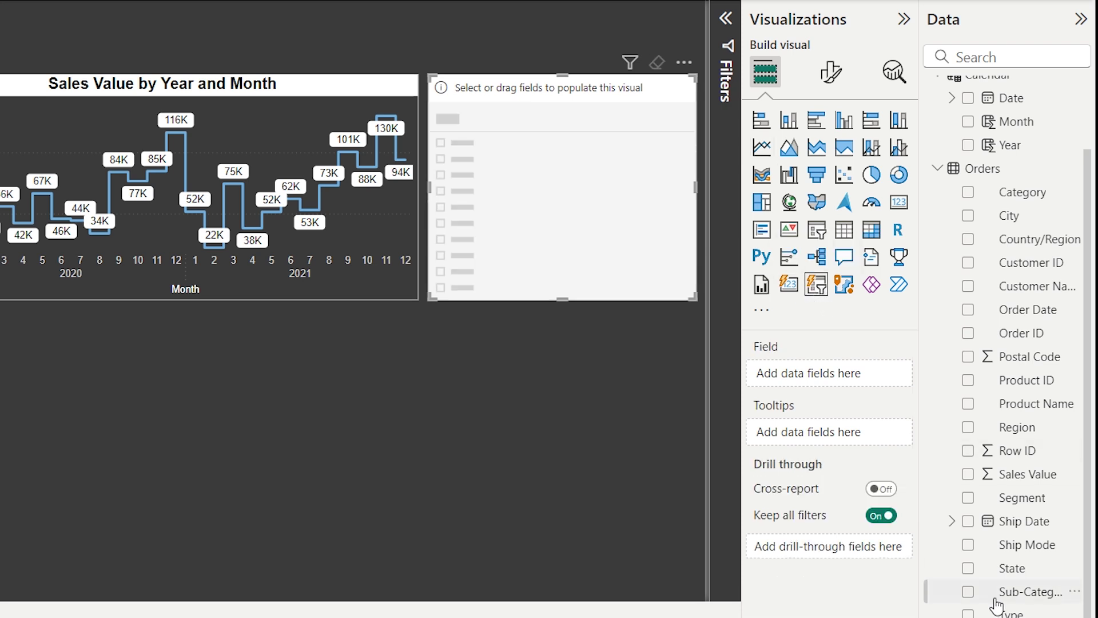
{"action": "left_click_drag", "start_coordinate": [1002, 612], "coordinate": [828, 382]}
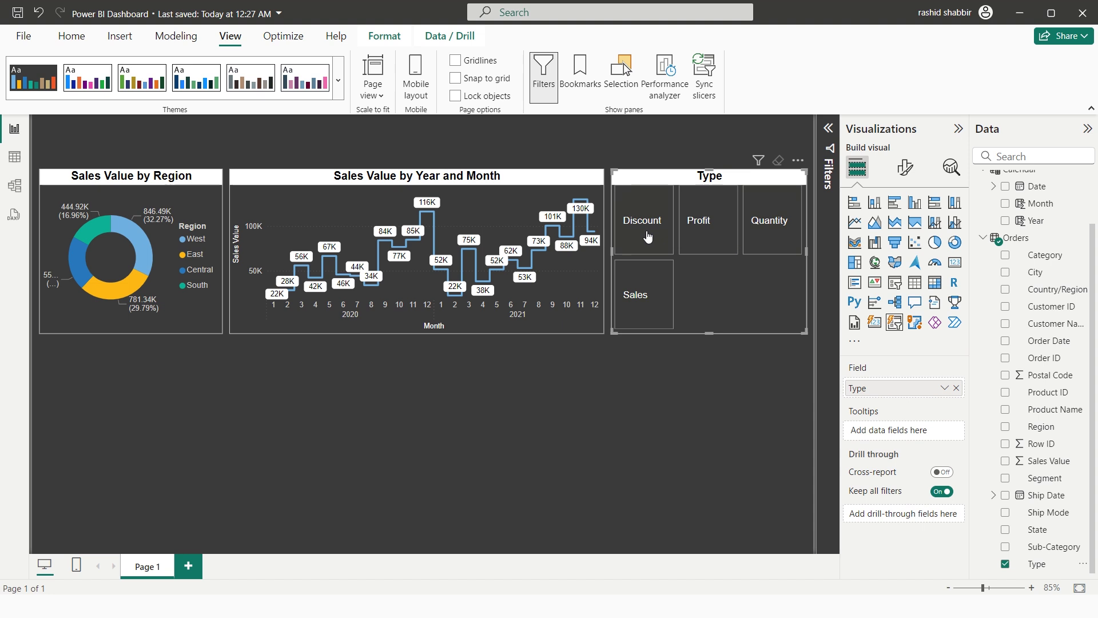
- Test the Type slicer by selecting Discount, Profit, Quantity and Sales one after another
{"action": "left_click", "coordinate": [648, 236]}
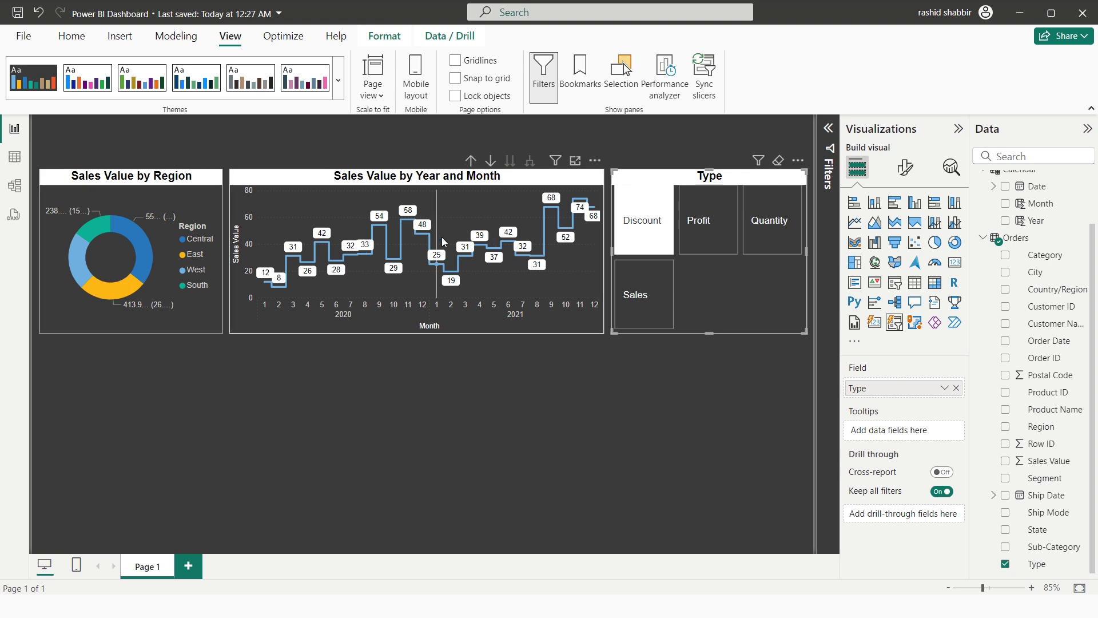
{"action": "left_click", "coordinate": [707, 230]}
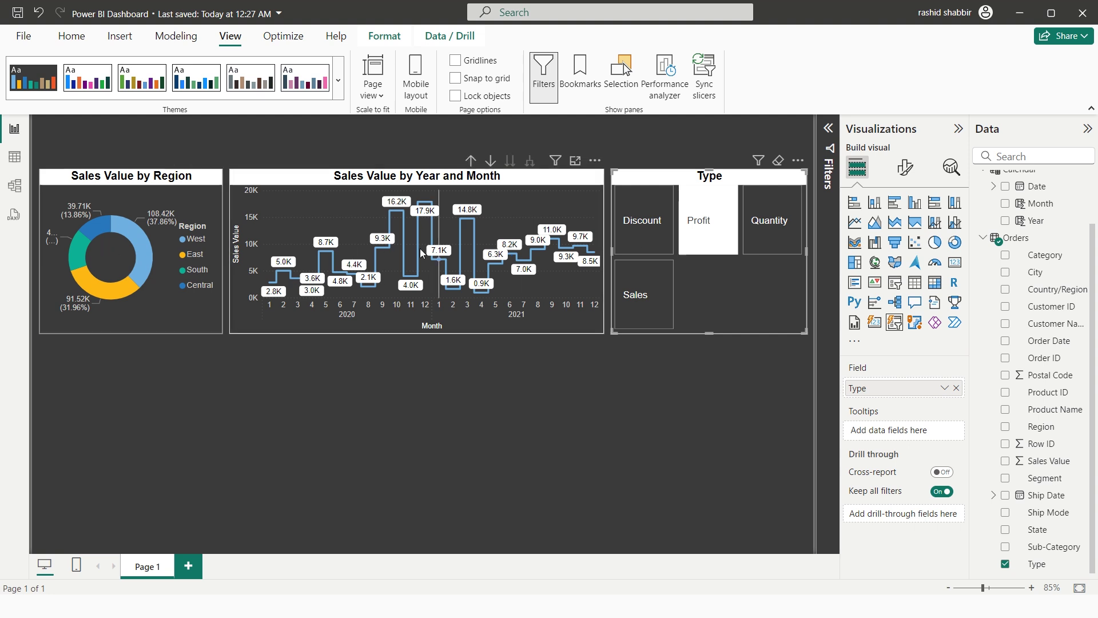
{"action": "left_click", "coordinate": [771, 227]}
{"action": "left_click", "coordinate": [634, 298]}
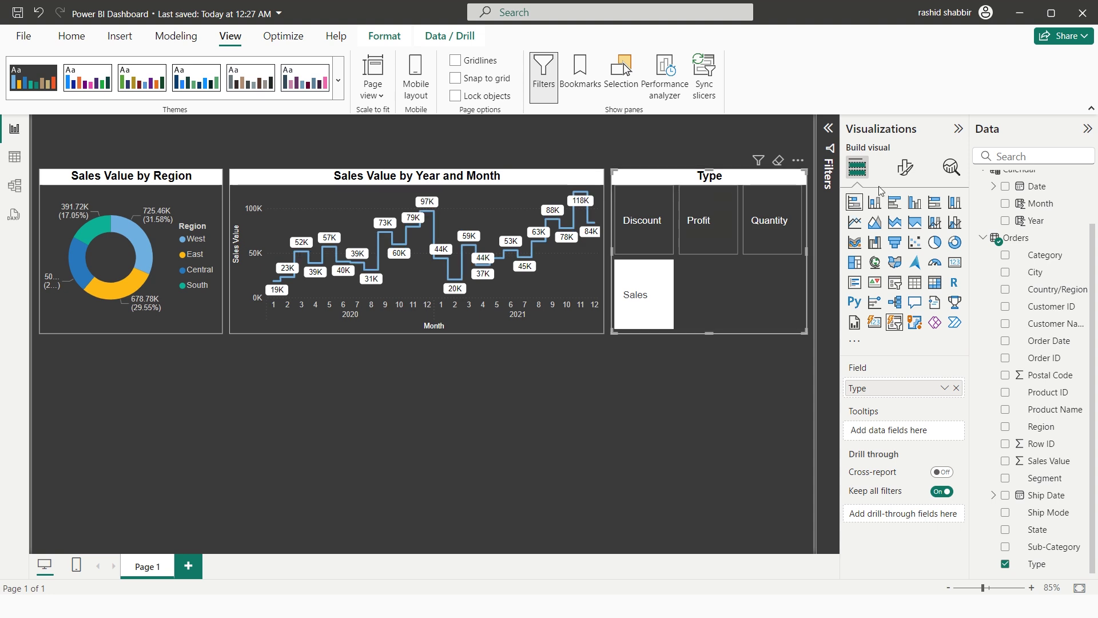
- Set the Type slicer's grid layout to a maximum of 2 rows and 2 columns
{"action": "left_click", "coordinate": [905, 169]}
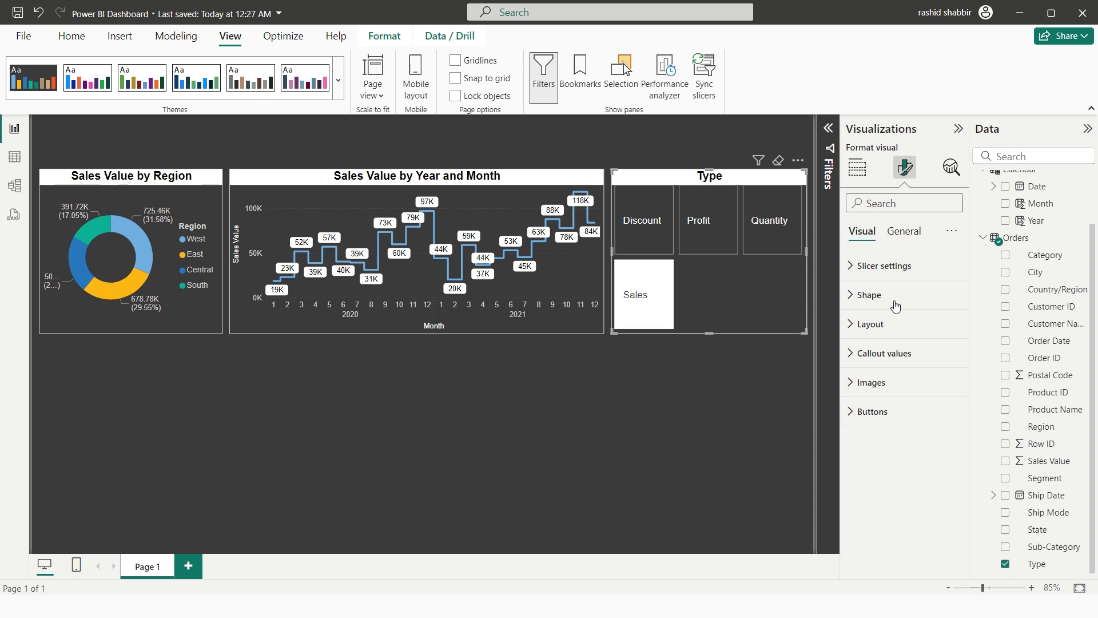
{"action": "left_click", "coordinate": [851, 324]}
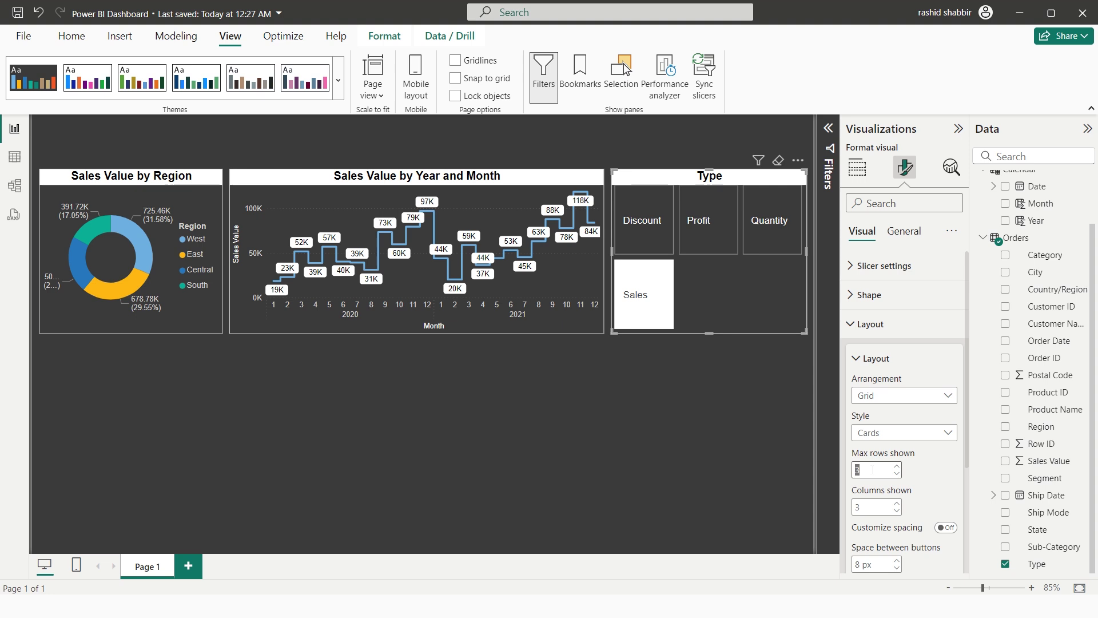
{"action": "type", "text": "2"}
{"action": "key", "text": "Tab"}
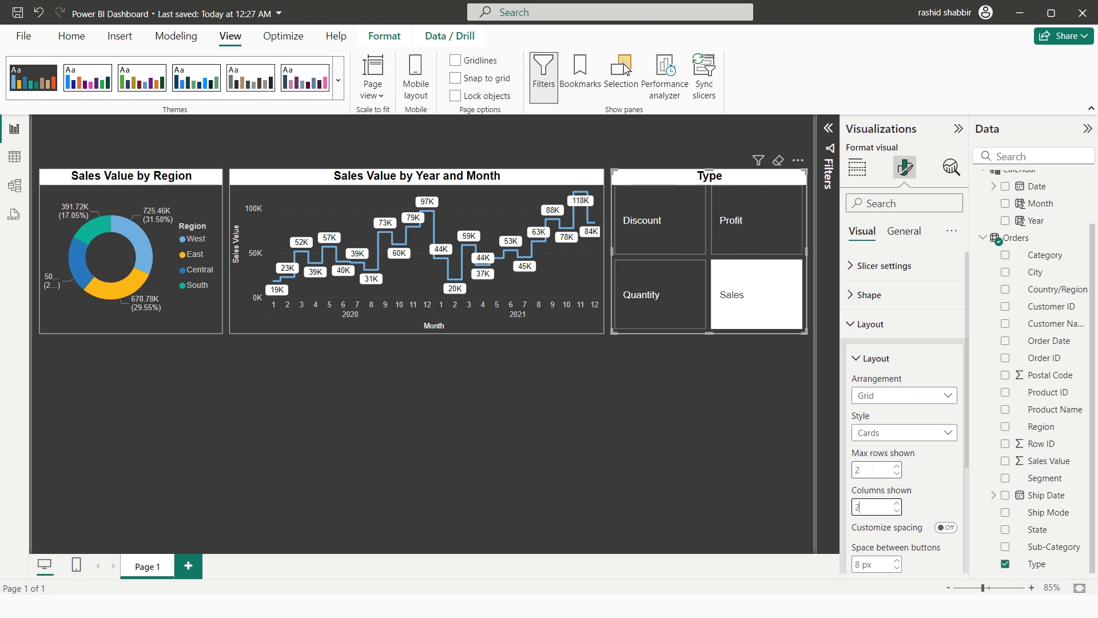
{"action": "left_click", "coordinate": [851, 325]}
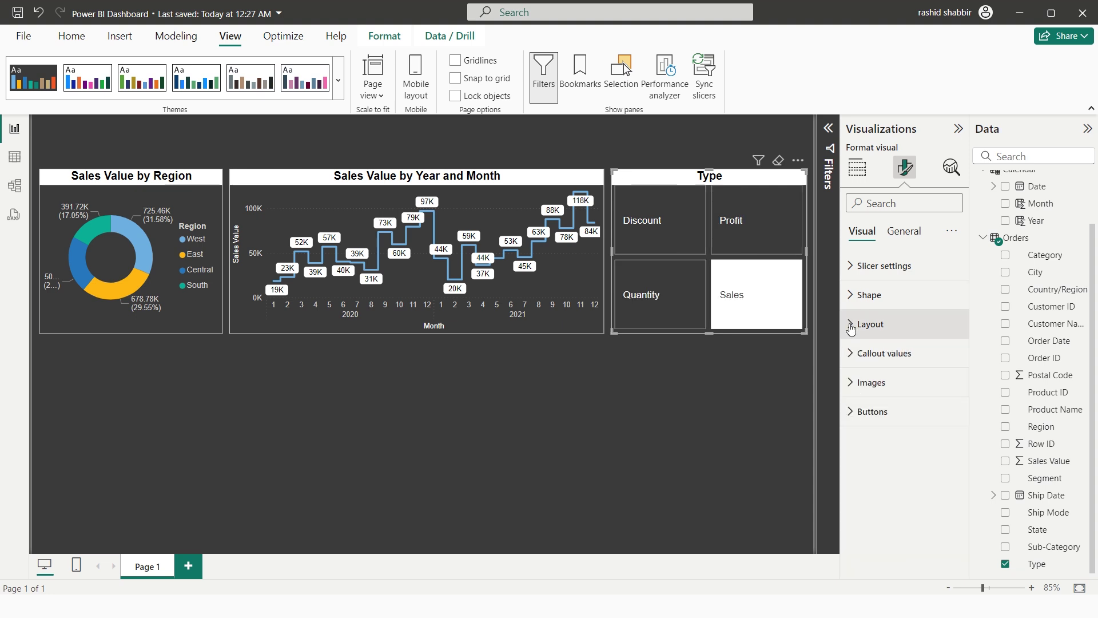
- Turn on Force selection for the Type slicer and try its options, ending on Quantity
{"action": "left_click", "coordinate": [847, 266]}
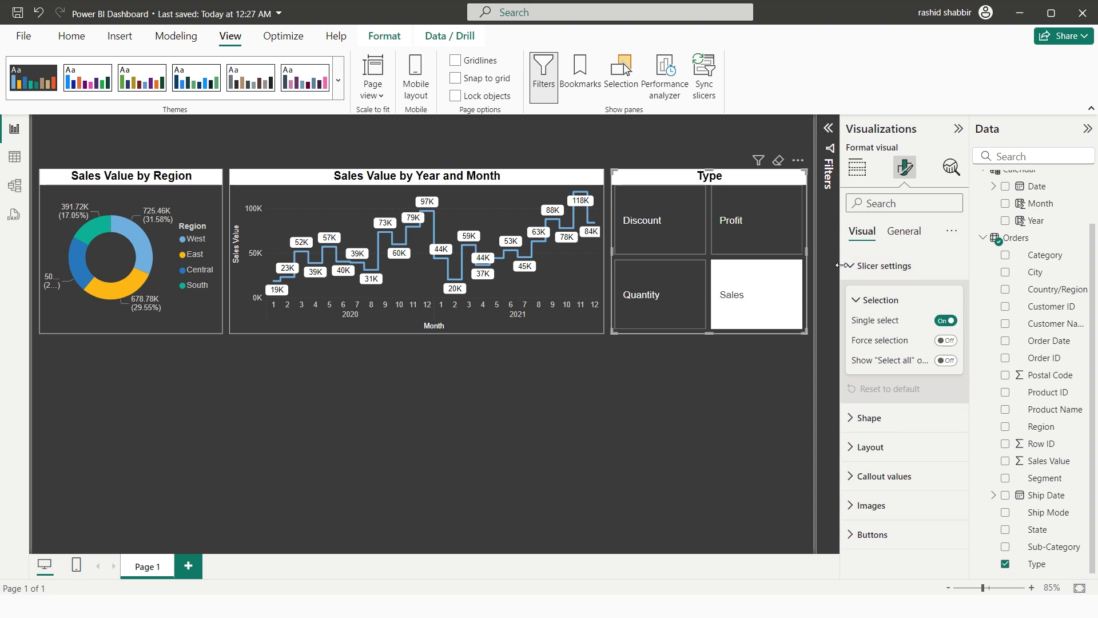
{"action": "left_click", "coordinate": [947, 341]}
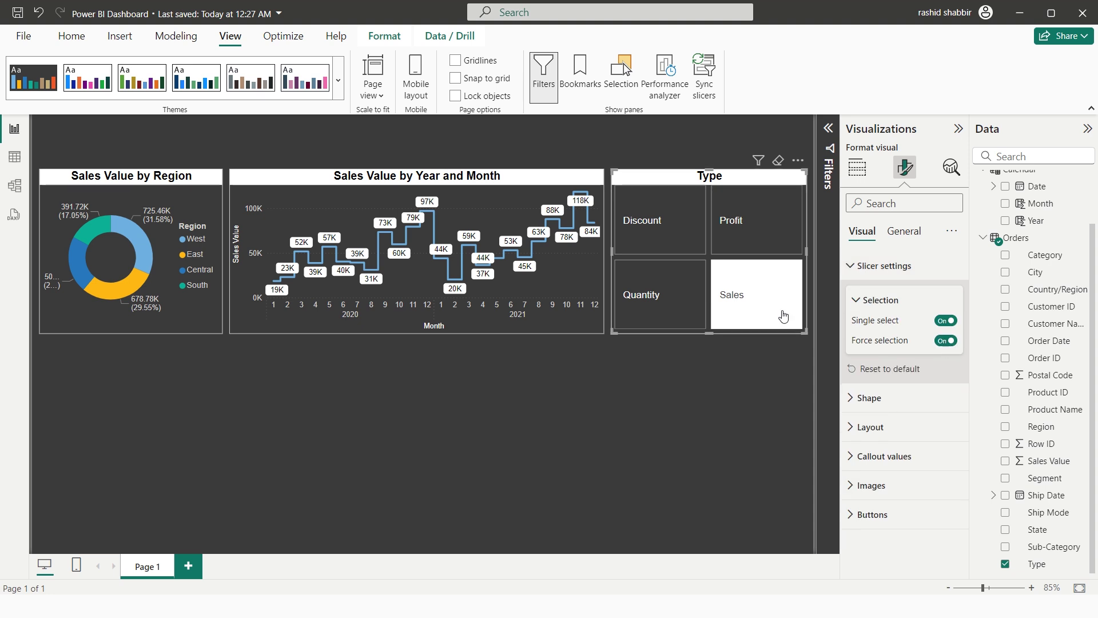
{"action": "left_click", "coordinate": [663, 296]}
{"action": "left_click", "coordinate": [667, 237]}
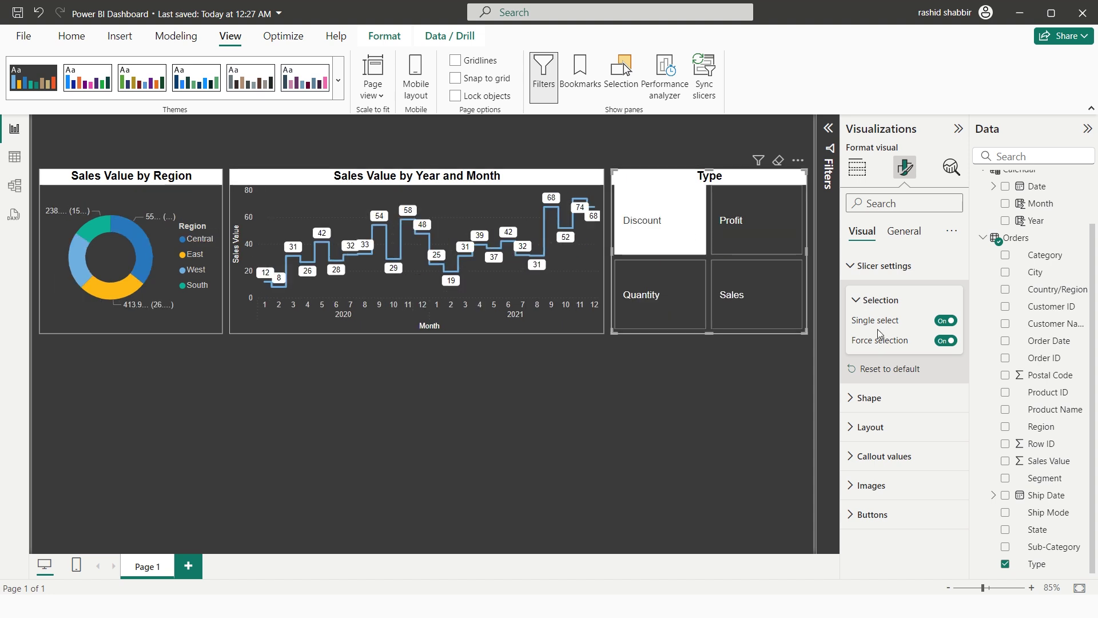
{"action": "left_click", "coordinate": [729, 226]}
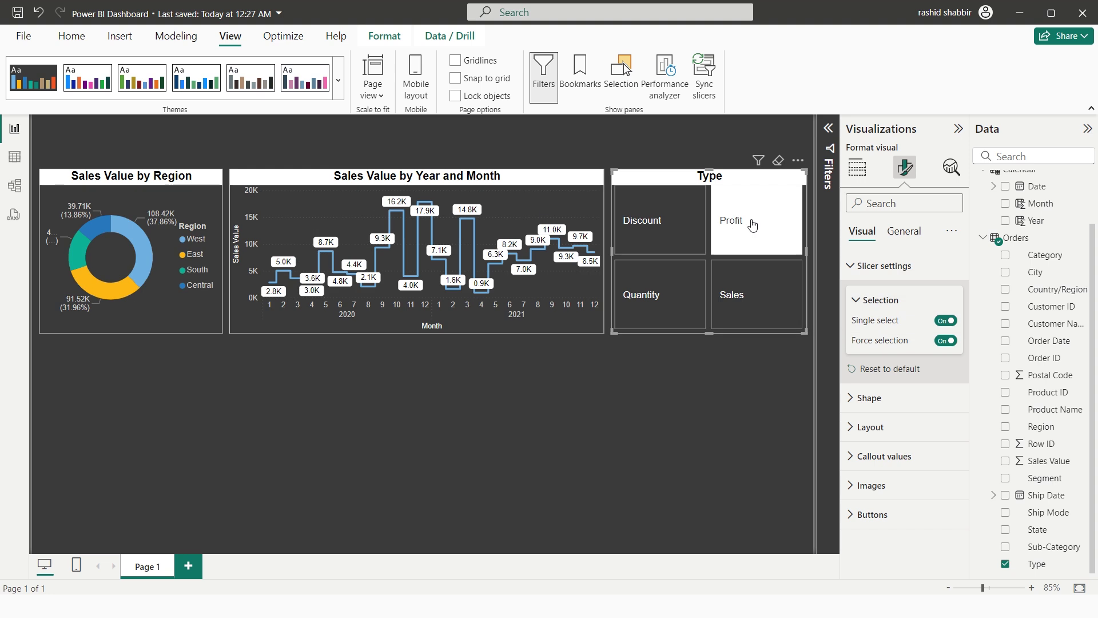
{"action": "left_click", "coordinate": [651, 231]}
{"action": "left_click", "coordinate": [657, 294]}
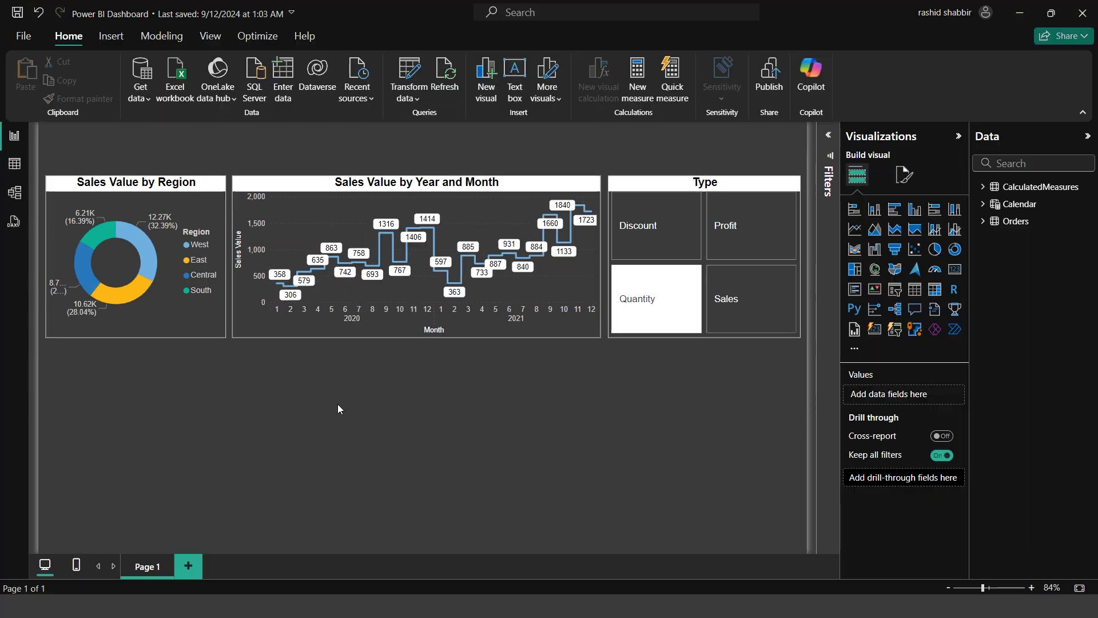
- Duplicate the Sales Value by Region donut directly below the original and stretch the copy down to the page's lower edge
{"action": "left_click", "coordinate": [176, 187]}
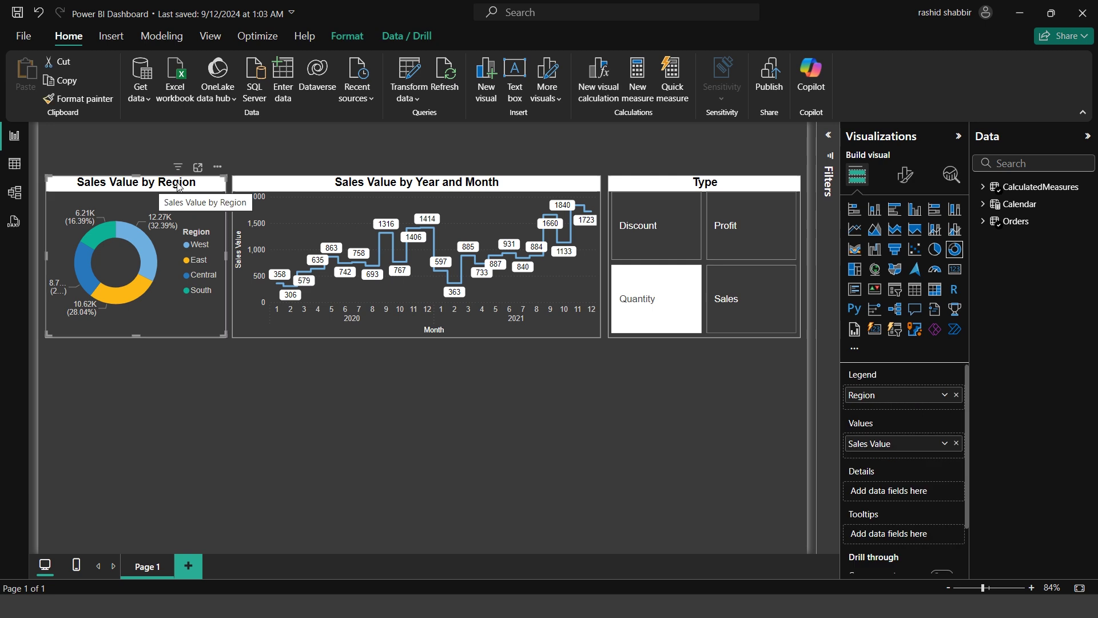
{"action": "key", "text": "ctrl+c"}
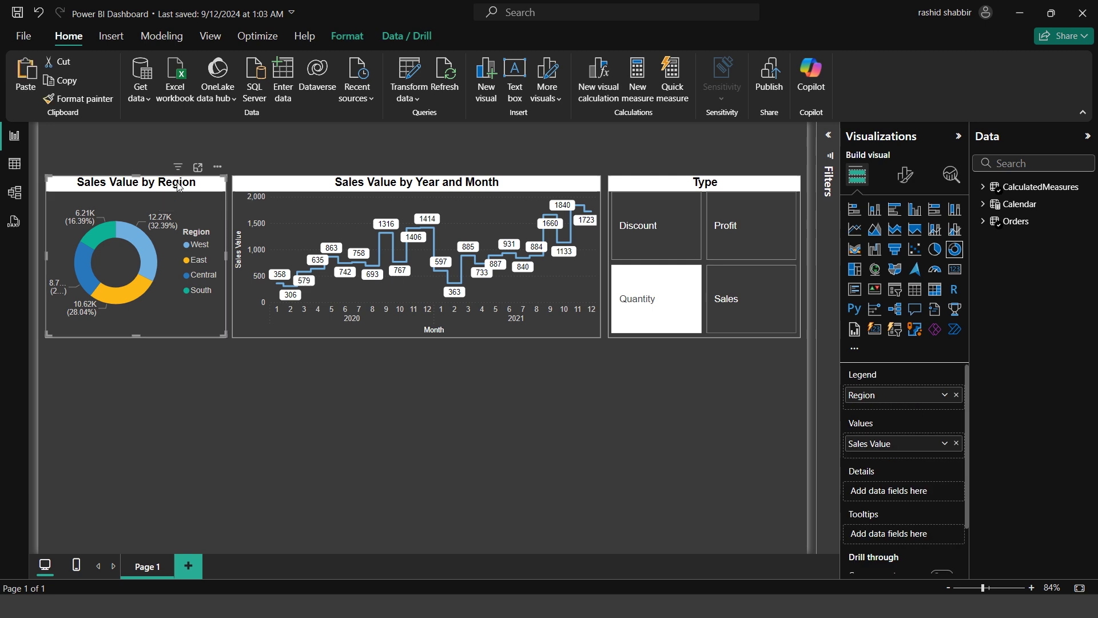
{"action": "key", "text": "ctrl+v"}
{"action": "left_click_drag", "start_coordinate": [136, 506], "coordinate": [136, 547]}
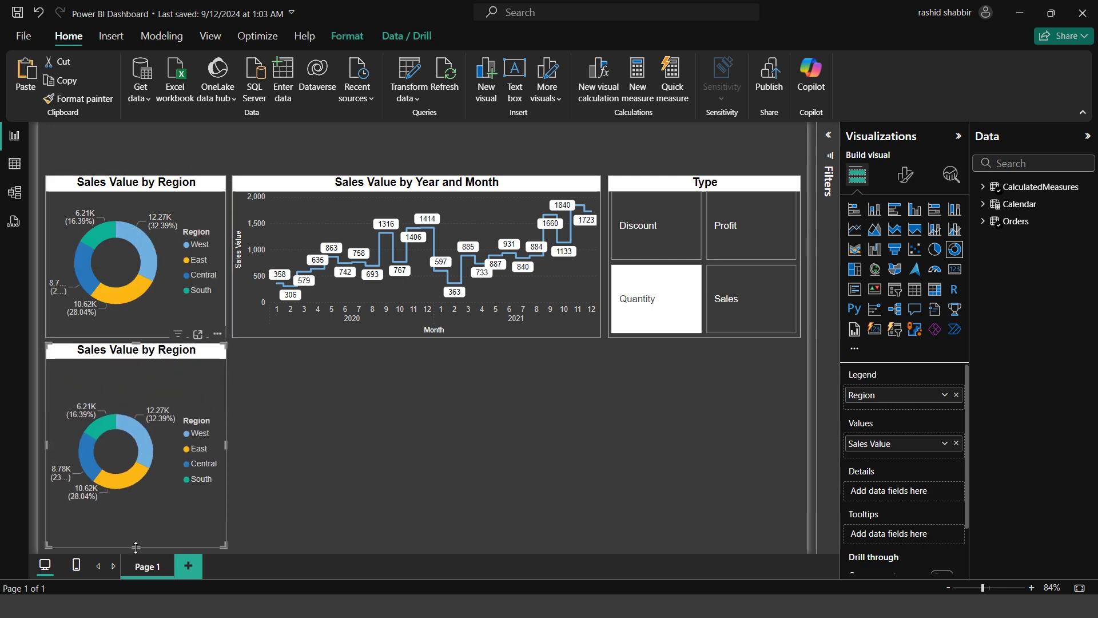
- Convert the copied donut to a clustered bar chart and turn on its data labels
{"action": "left_click", "coordinate": [895, 217]}
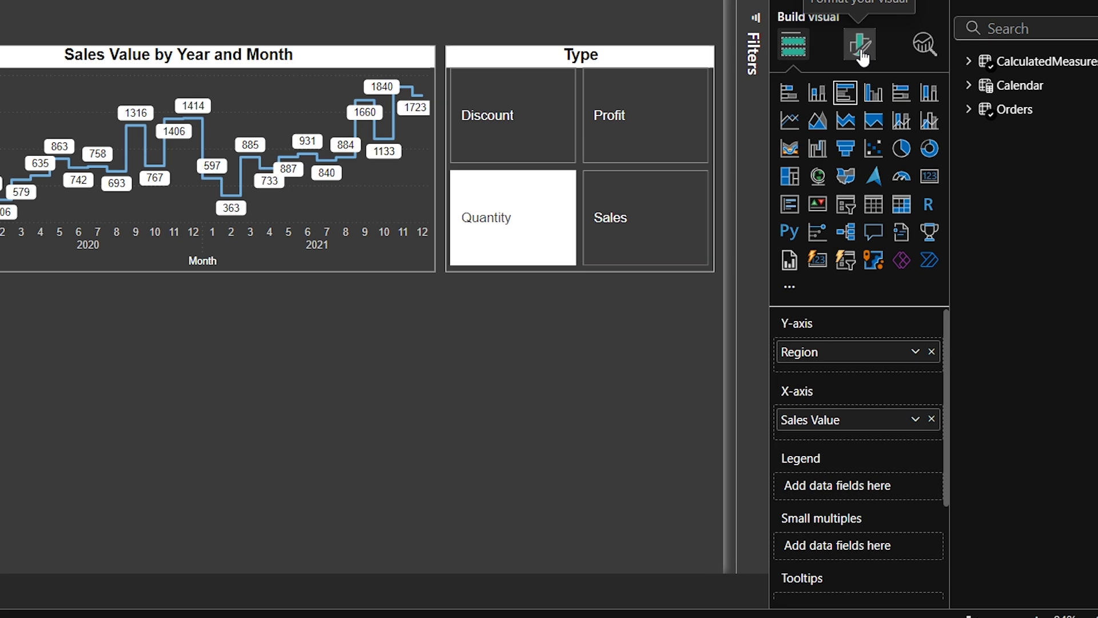
{"action": "left_click", "coordinate": [862, 57]}
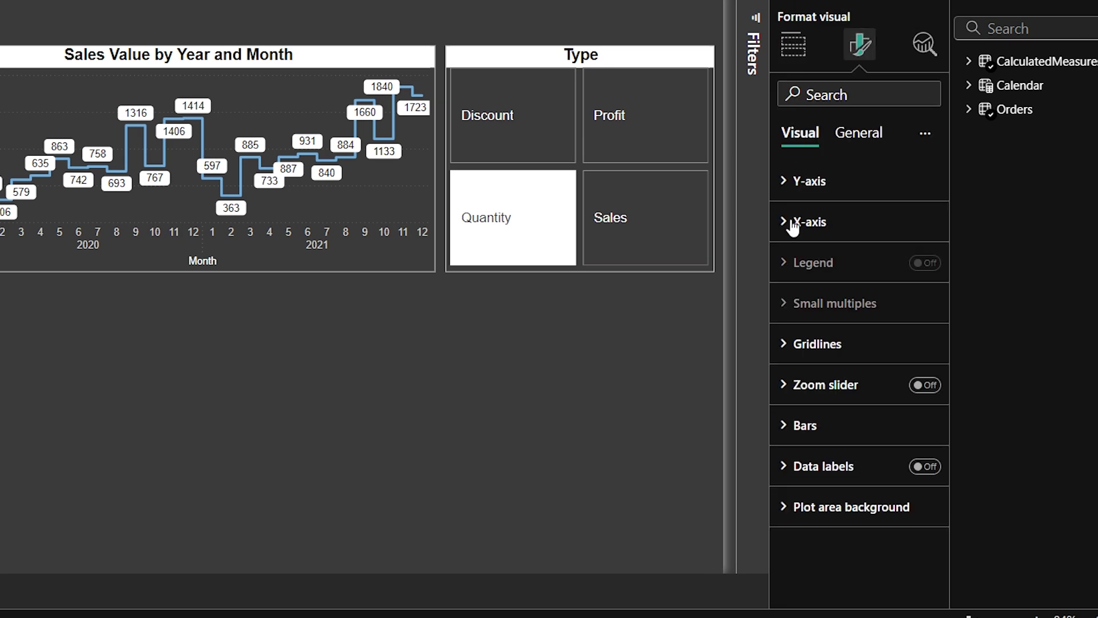
{"action": "left_click", "coordinate": [781, 466]}
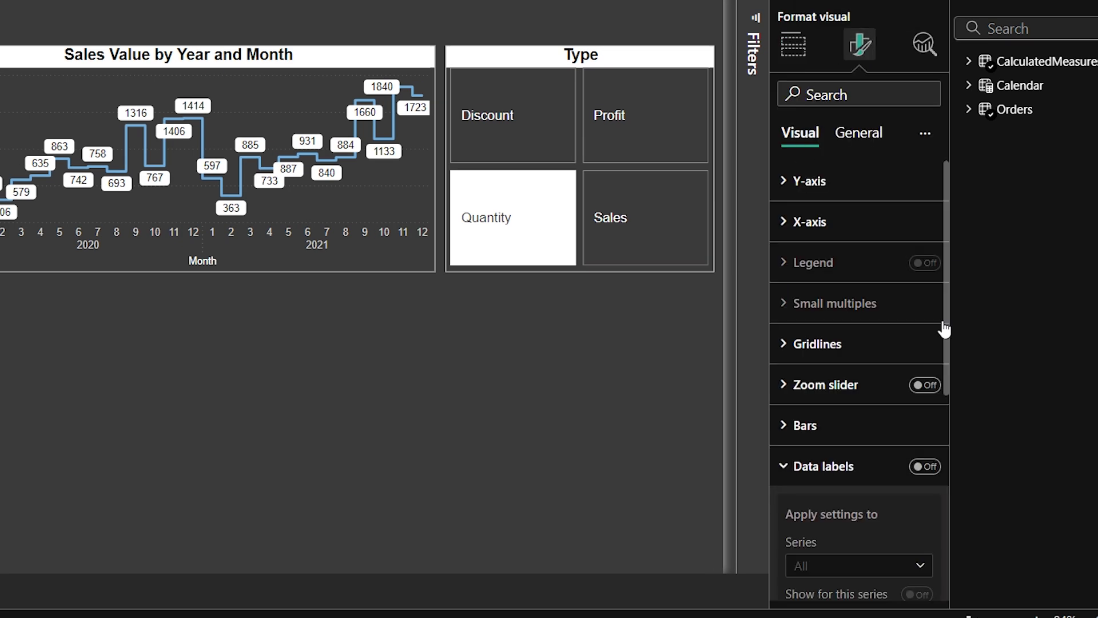
{"action": "scroll", "coordinate": [943, 343], "scroll_direction": "down", "scroll_amount": 4}
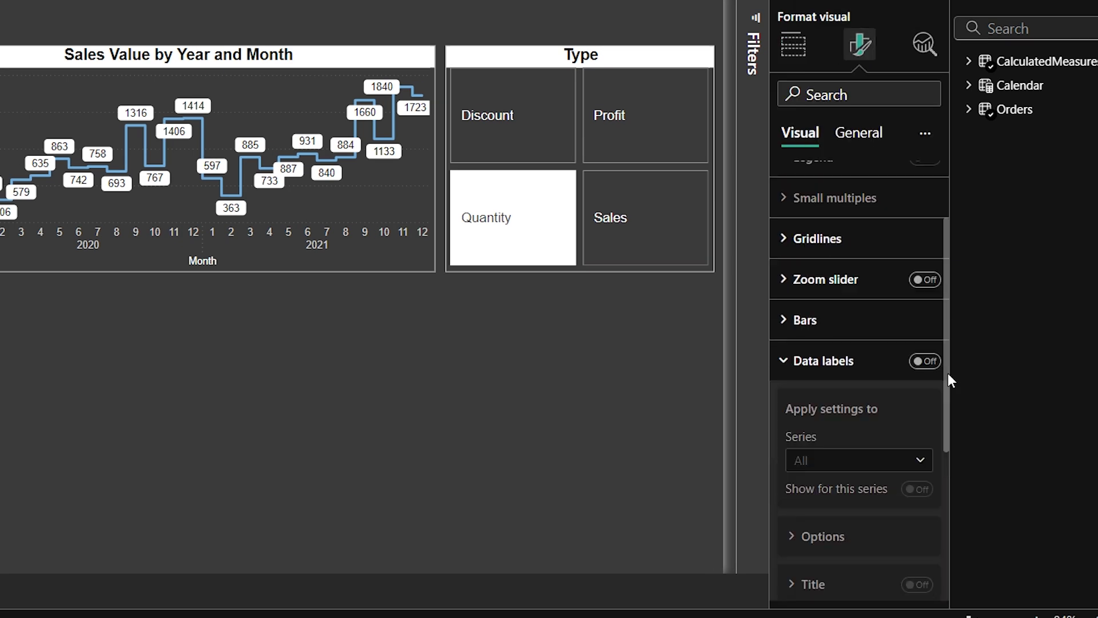
{"action": "left_click", "coordinate": [930, 268]}
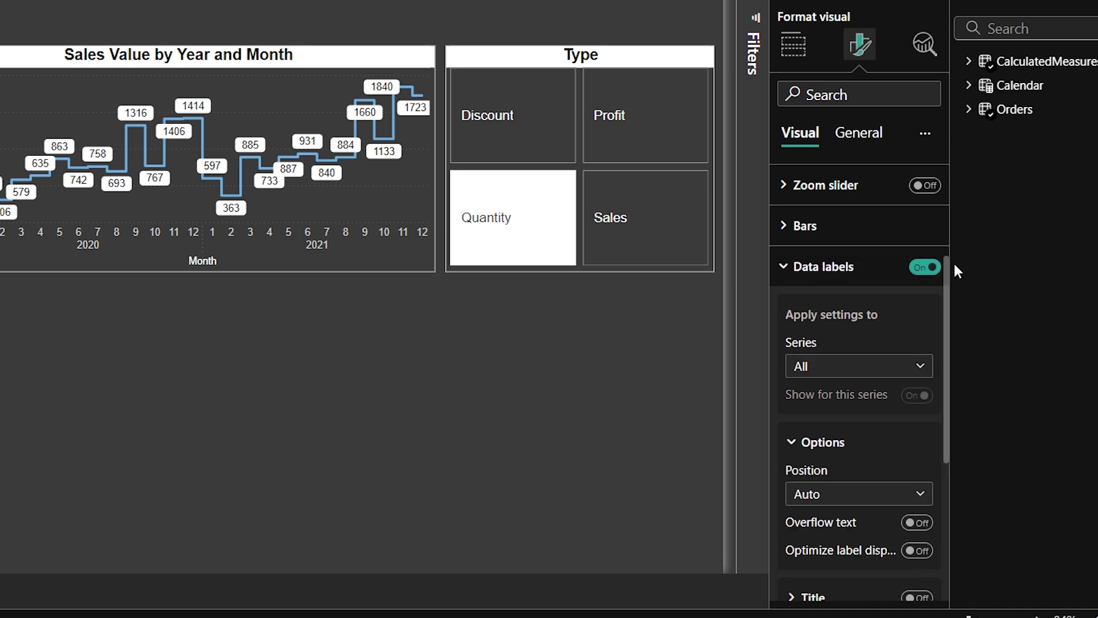
- Give the bar chart's data labels a white background with 0% transparency
{"action": "left_click_drag", "start_coordinate": [946, 280], "coordinate": [949, 381]}
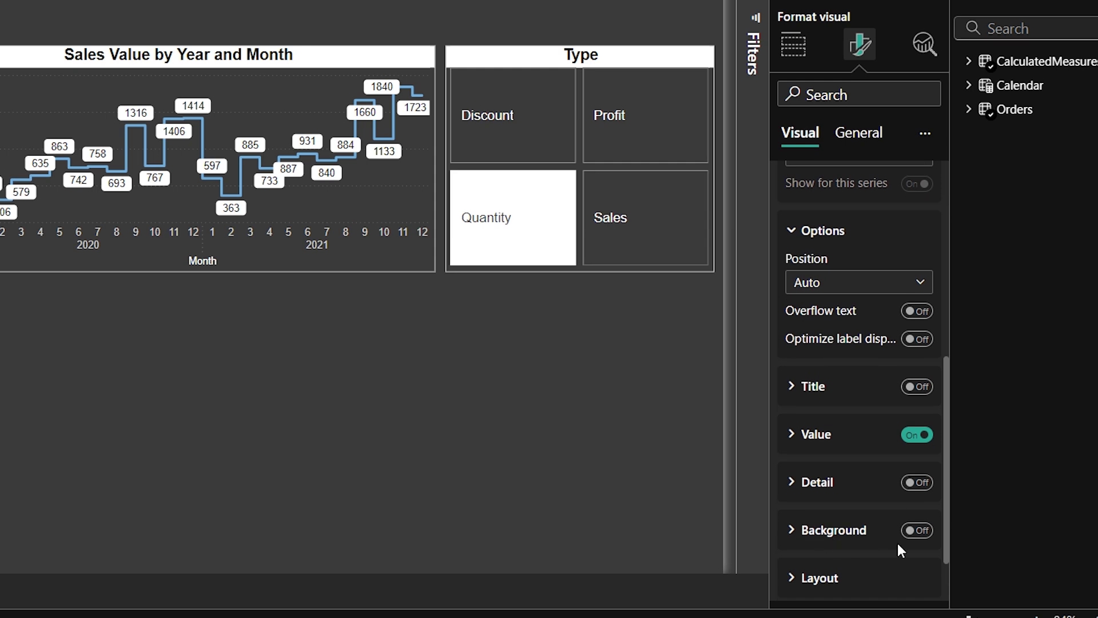
{"action": "left_click", "coordinate": [918, 531]}
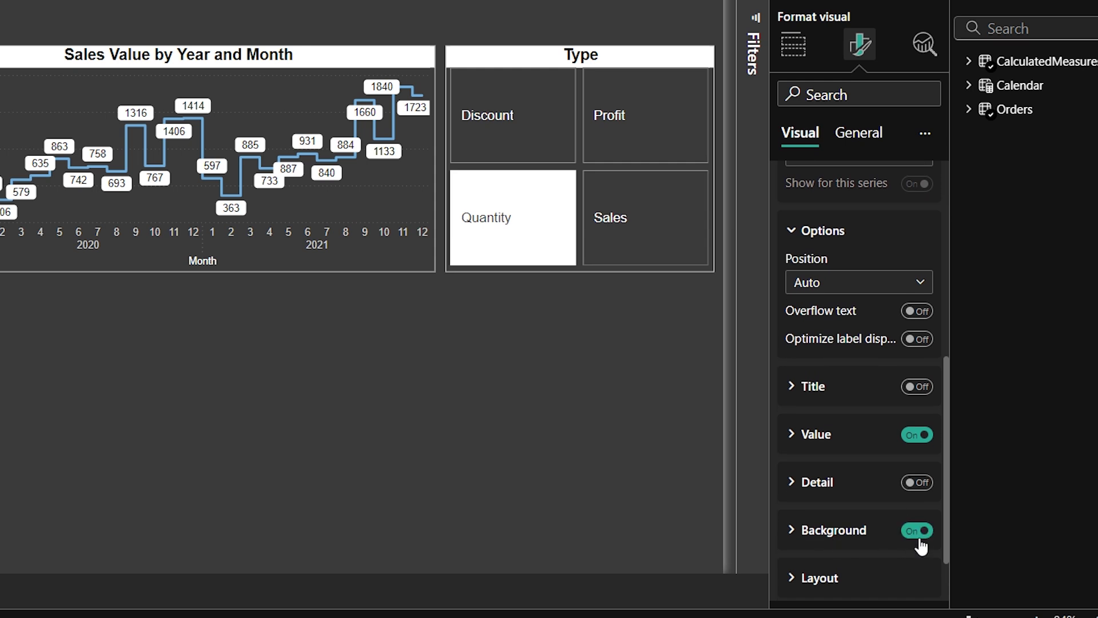
{"action": "left_click", "coordinate": [791, 531]}
{"action": "left_click", "coordinate": [826, 581]}
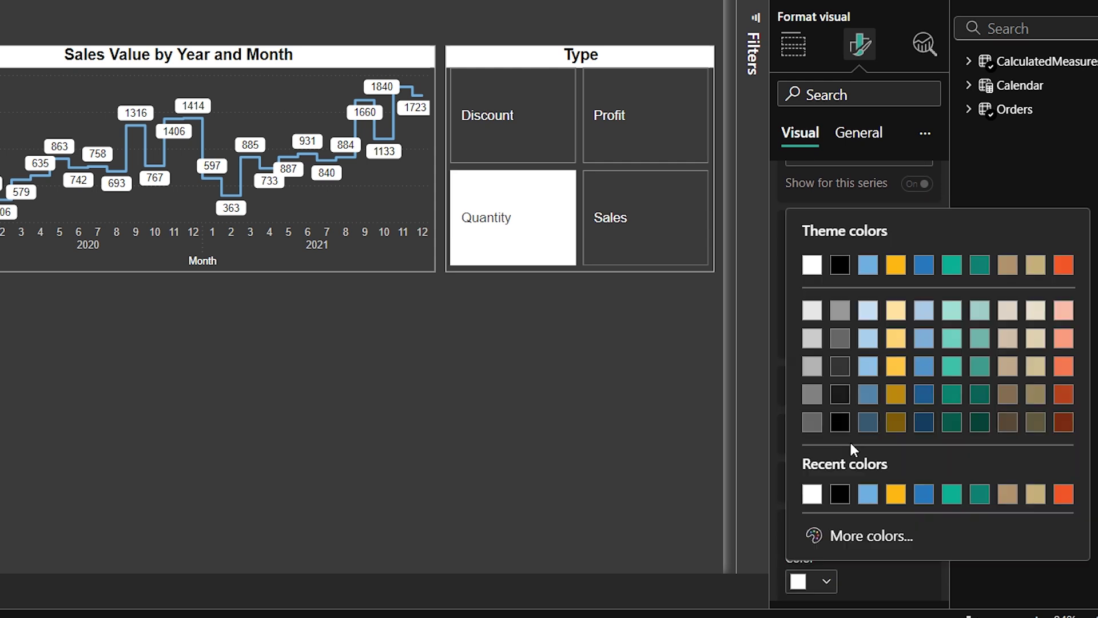
{"action": "left_click", "coordinate": [812, 264]}
{"action": "scroll", "coordinate": [949, 401], "scroll_direction": "down", "scroll_amount": 1}
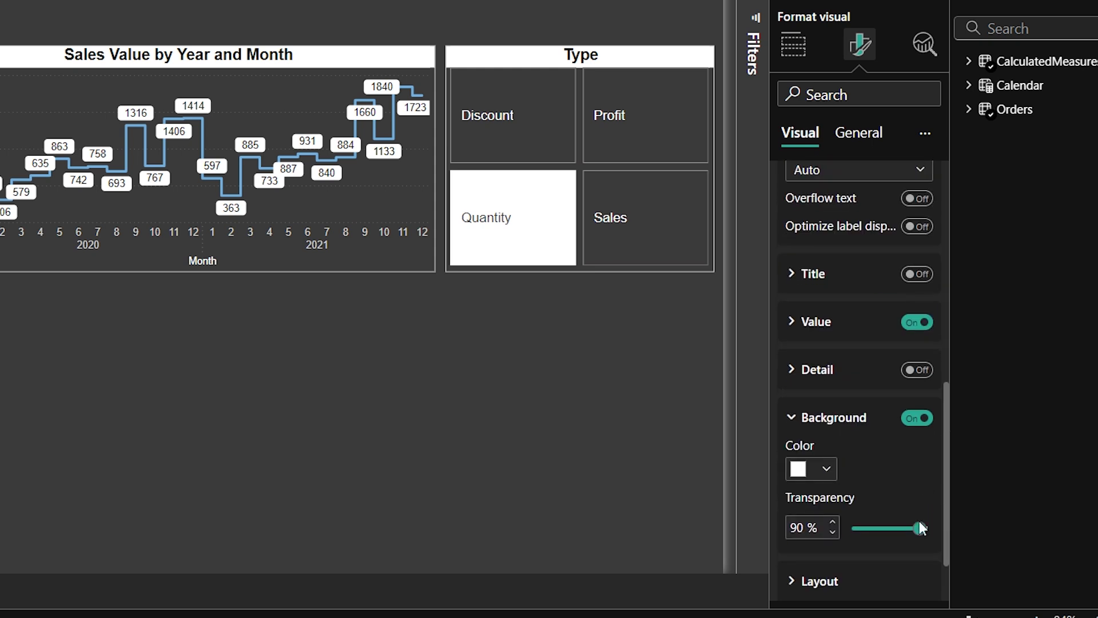
{"action": "left_click_drag", "start_coordinate": [918, 528], "coordinate": [819, 526]}
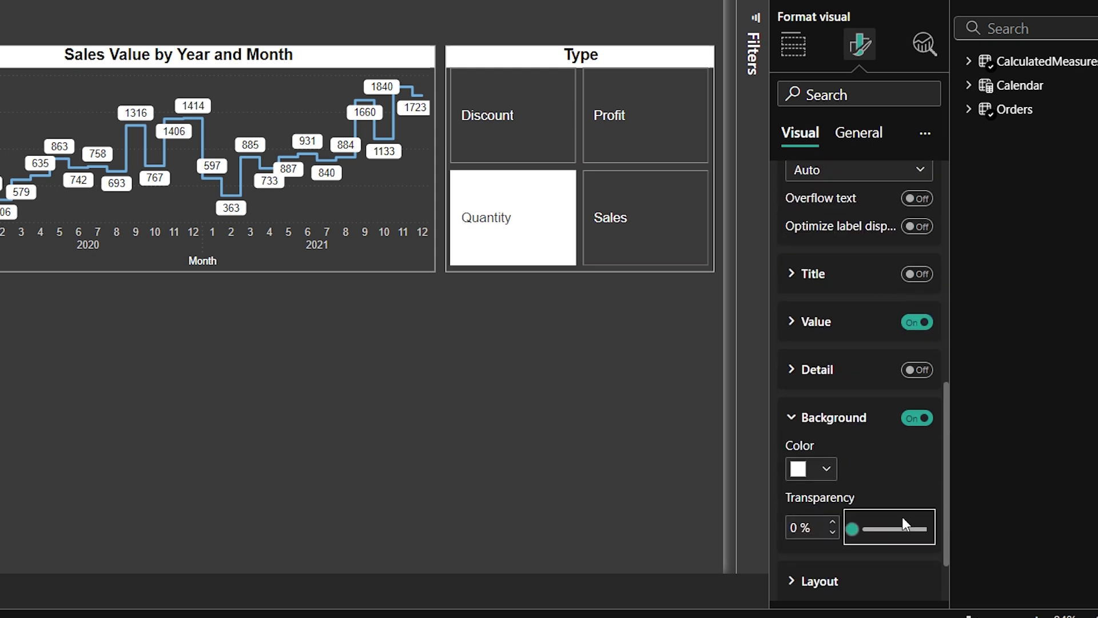
- Color the bar chart's data label values black
{"action": "left_click", "coordinate": [793, 322]}
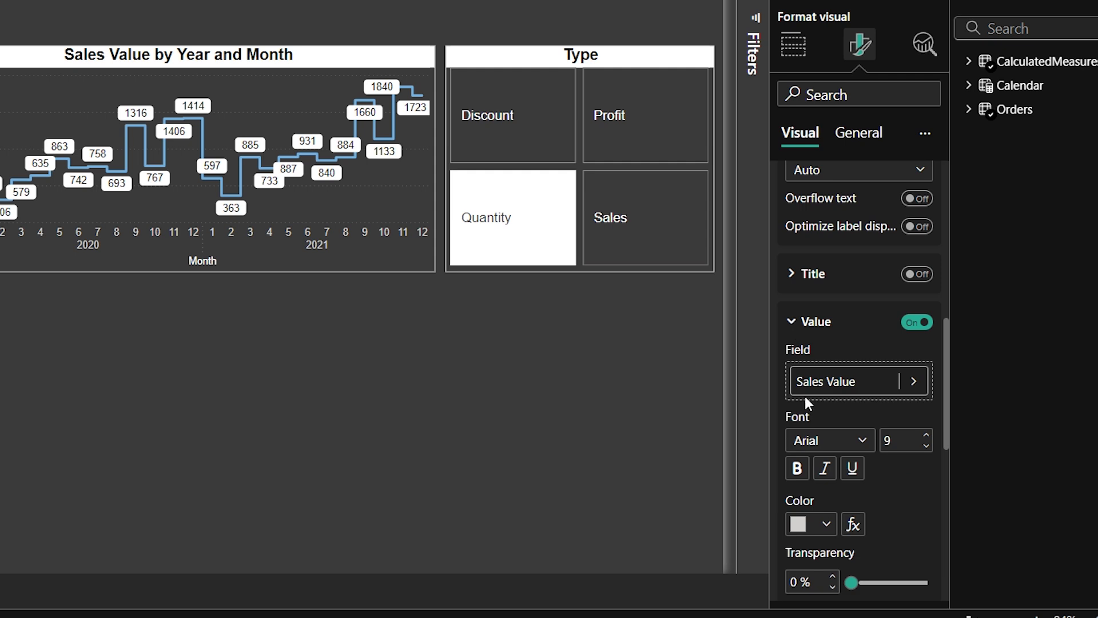
{"action": "left_click", "coordinate": [827, 529]}
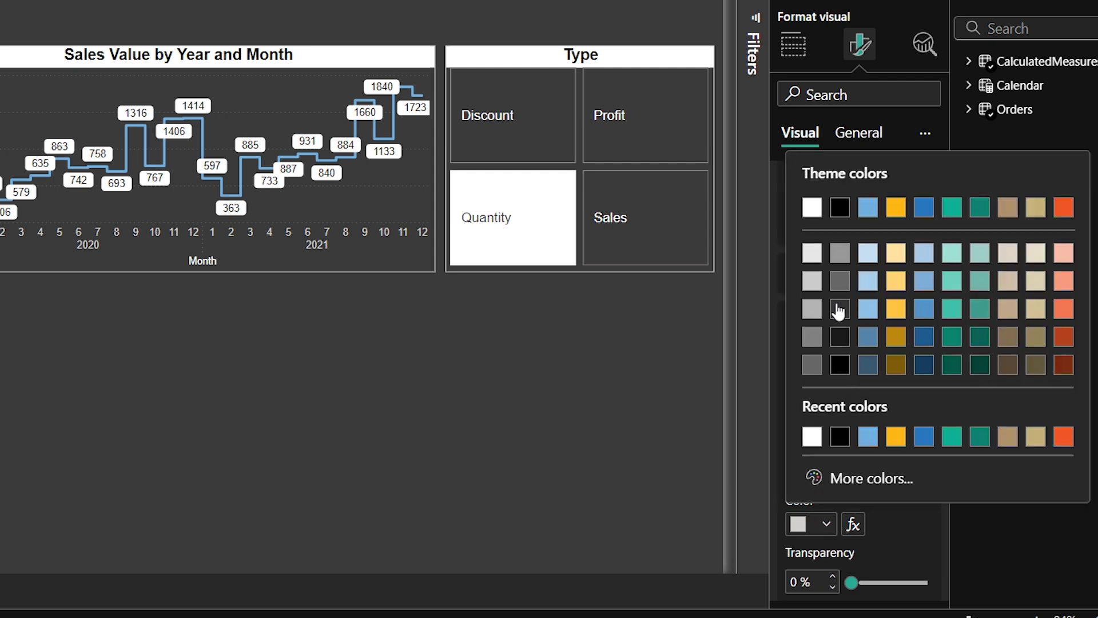
{"action": "left_click", "coordinate": [841, 210]}
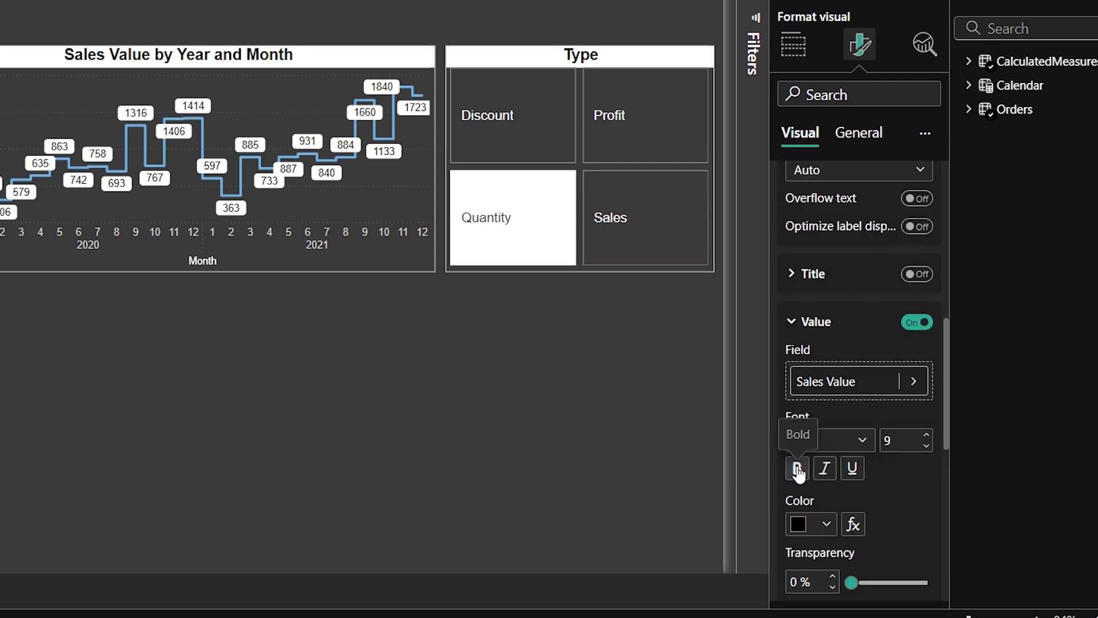
- Replace Region with the Category field on the Y-axis of the new bar chart
{"action": "left_click", "coordinate": [794, 45]}
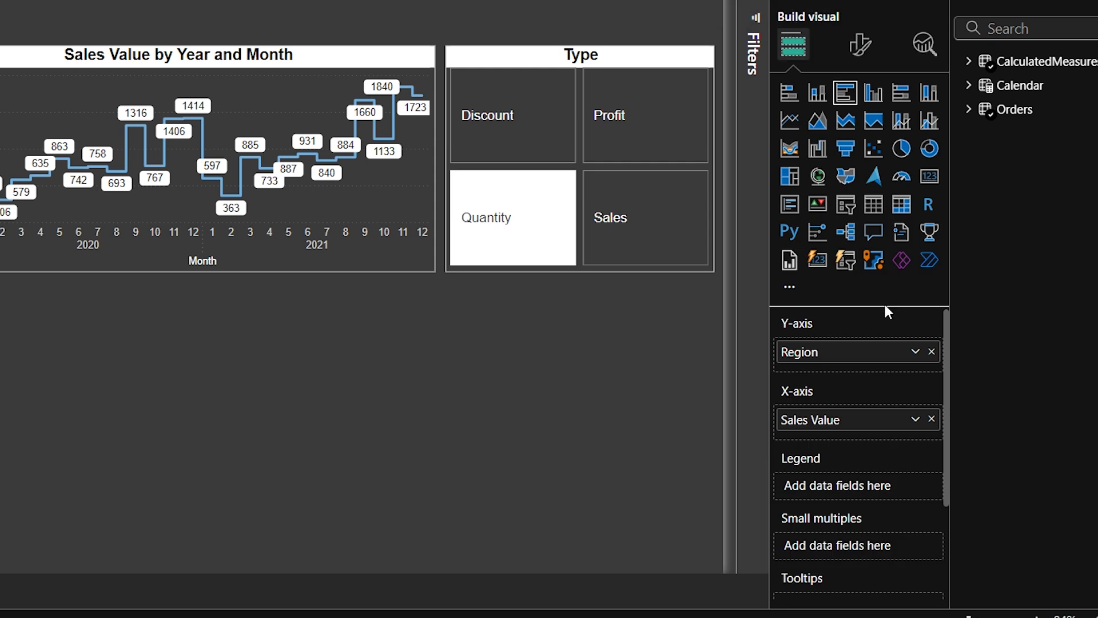
{"action": "left_click", "coordinate": [931, 351]}
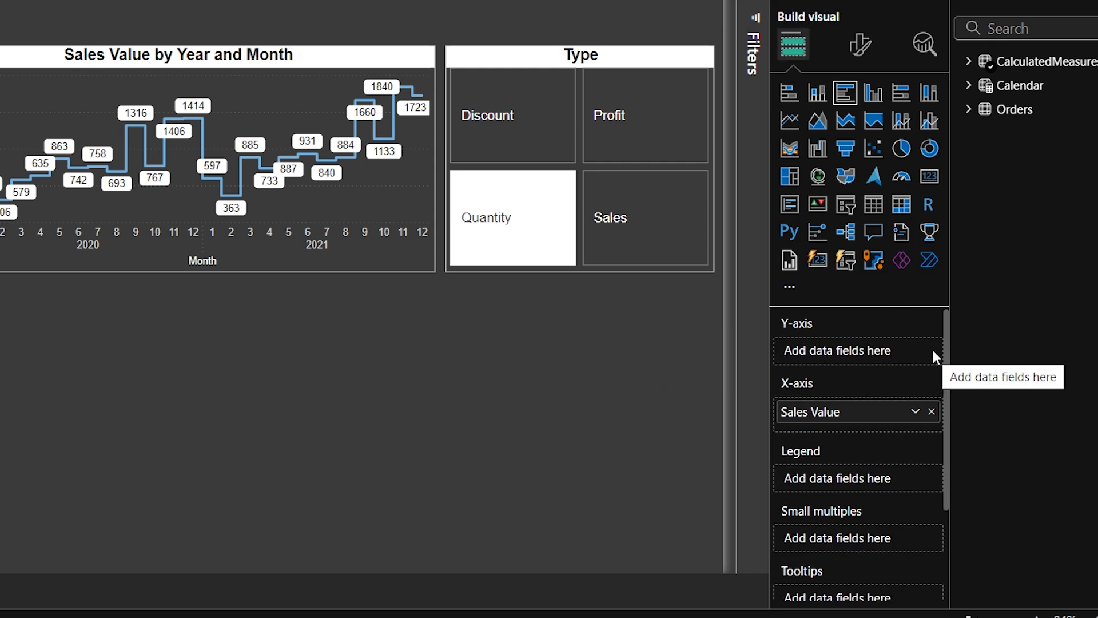
{"action": "left_click", "coordinate": [1014, 29]}
{"action": "type", "text": "cate"}
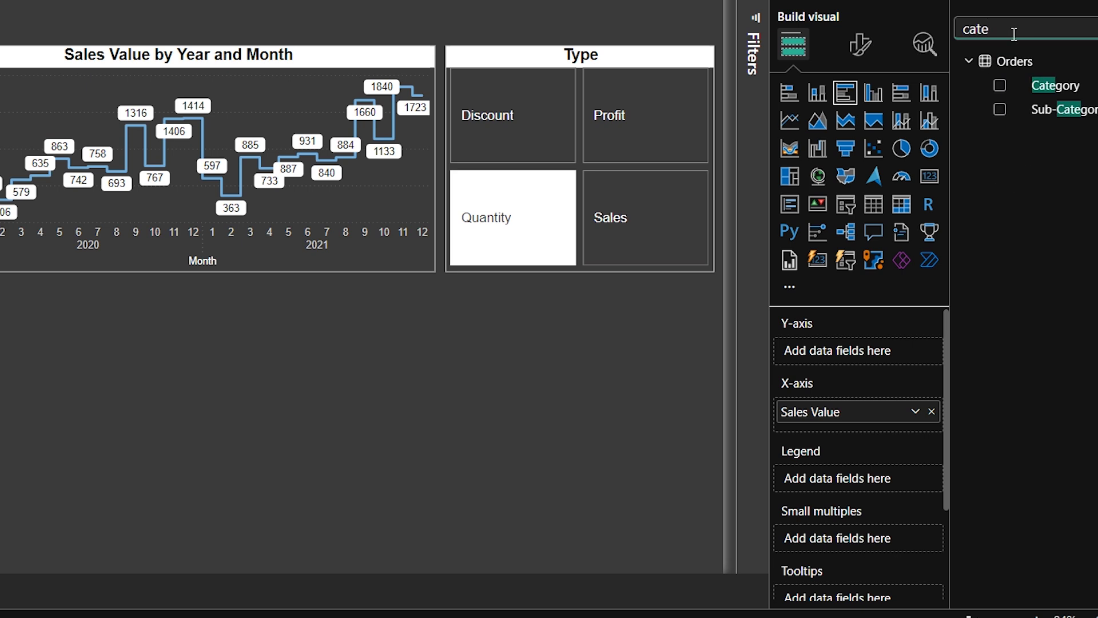
{"action": "left_click", "coordinate": [999, 86]}
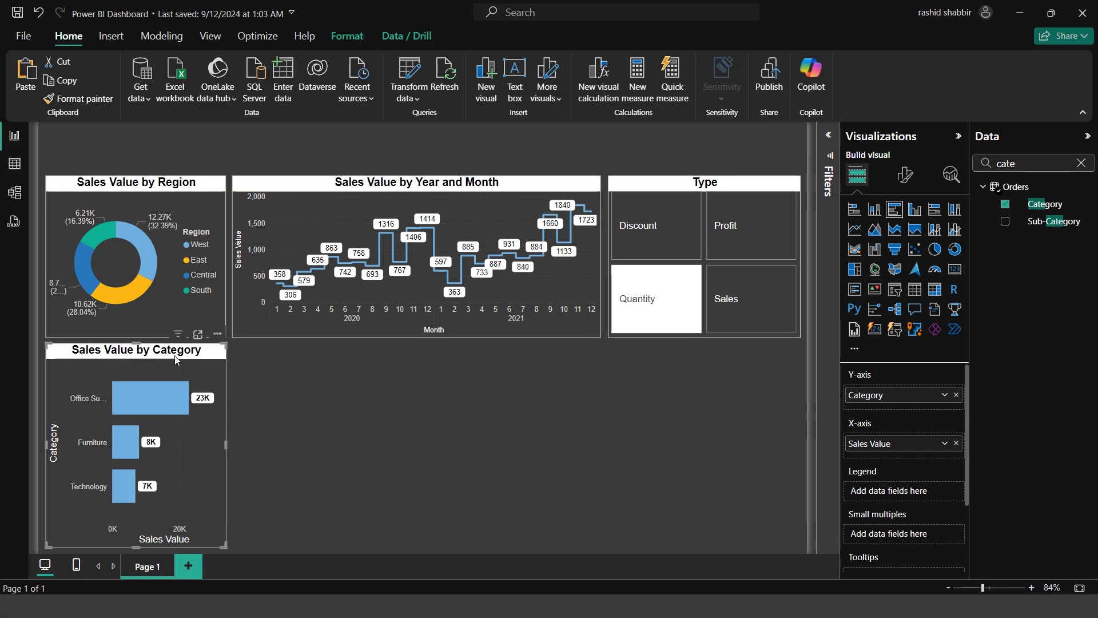
- Duplicate the Sales Value by Category chart beside the original and plot the copy by Sub-Category instead of Category
{"action": "key", "text": "ctrl+c"}
{"action": "key", "text": "ctrl+v"}
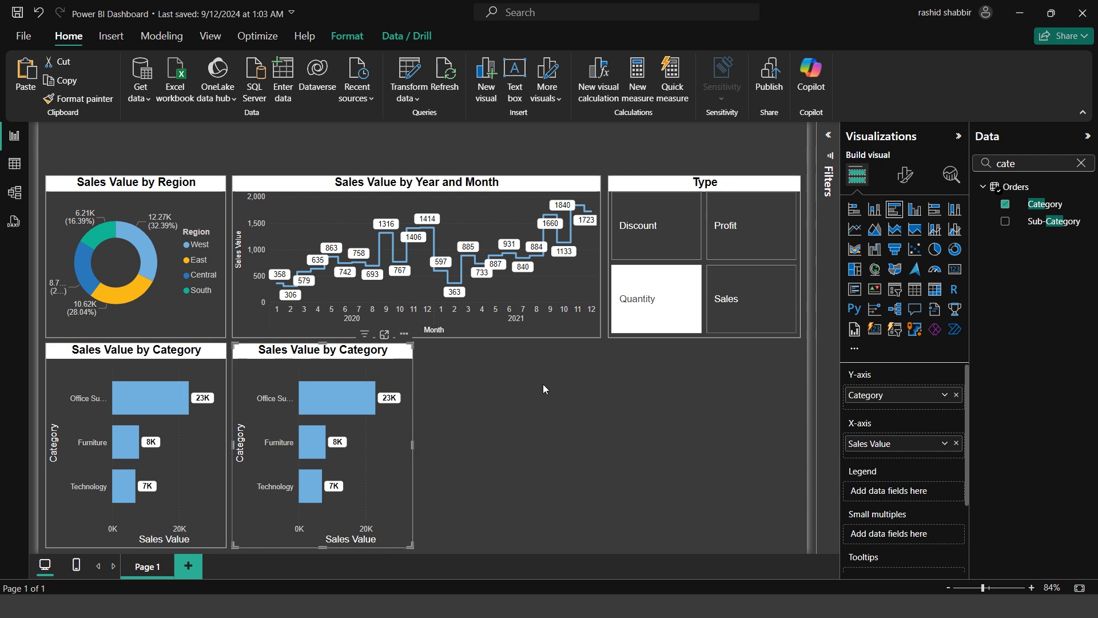
{"action": "left_click", "coordinate": [1005, 205]}
{"action": "left_click", "coordinate": [1006, 222]}
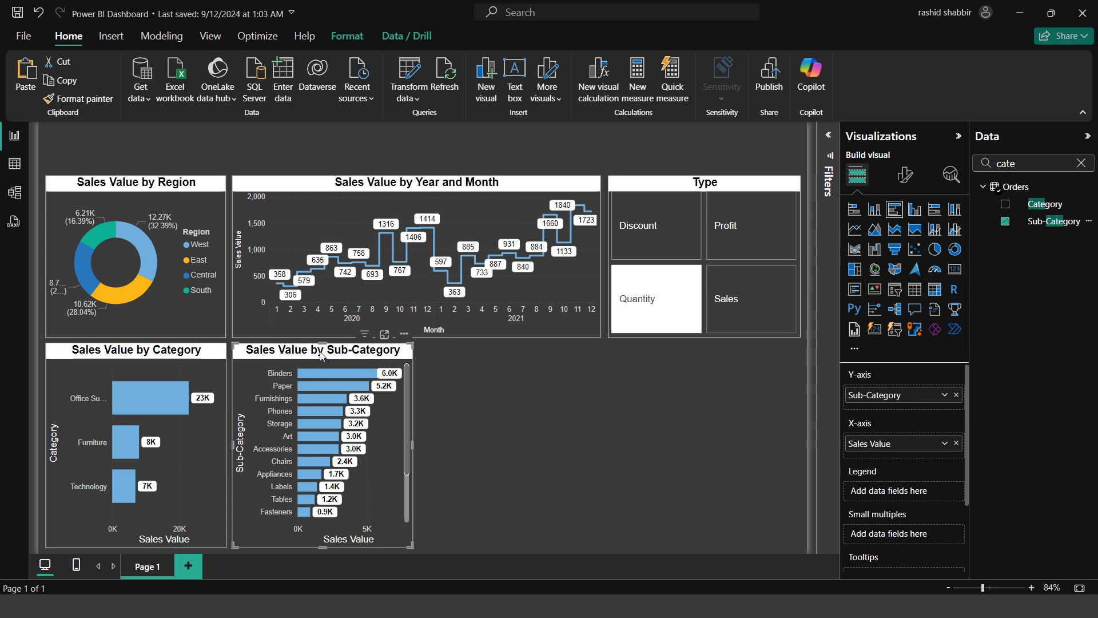
- Duplicate the Sub-Category chart beside the original and replace the copy's Sub-Category field with State
{"action": "key", "text": "ctrl+c"}
{"action": "key", "text": "ctrl+v"}
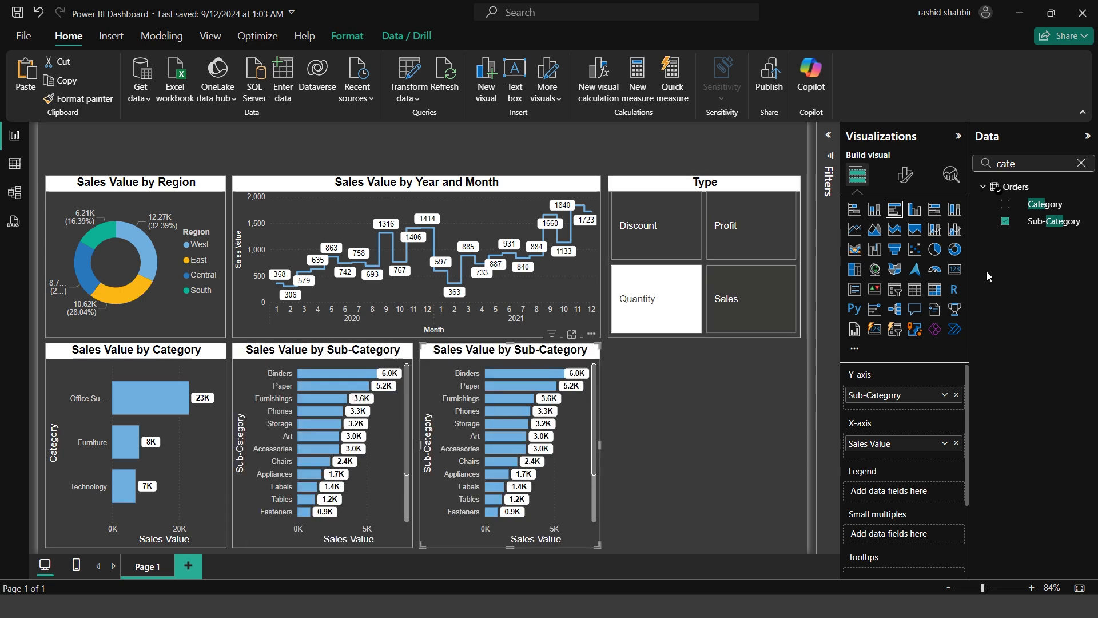
{"action": "left_click", "coordinate": [1005, 221]}
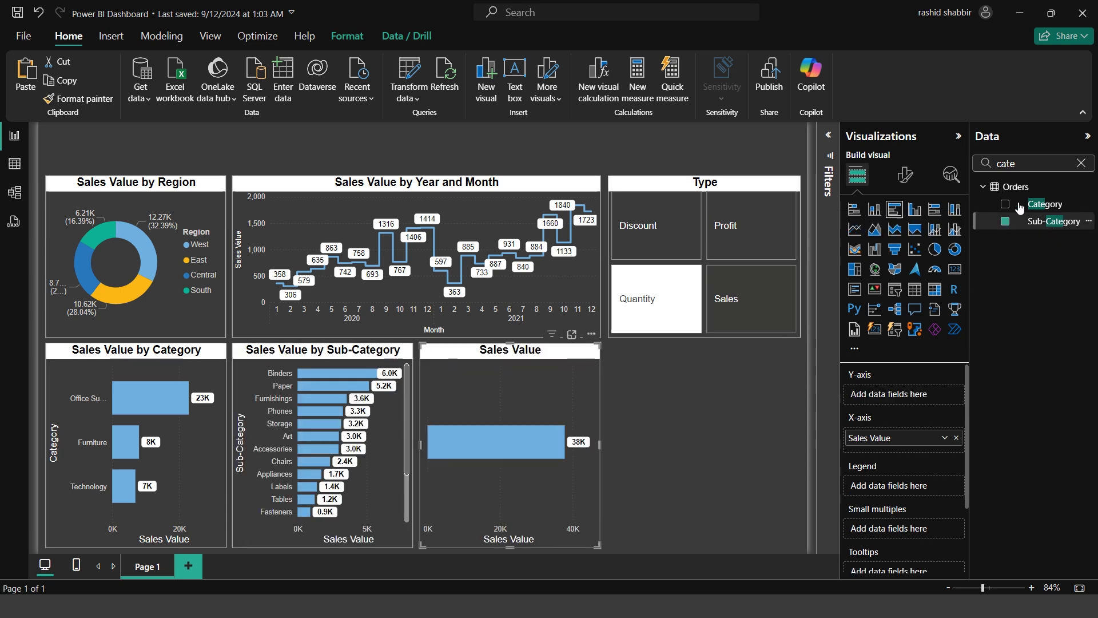
{"action": "double_click", "coordinate": [1035, 164]}
{"action": "type", "text": "stat"}
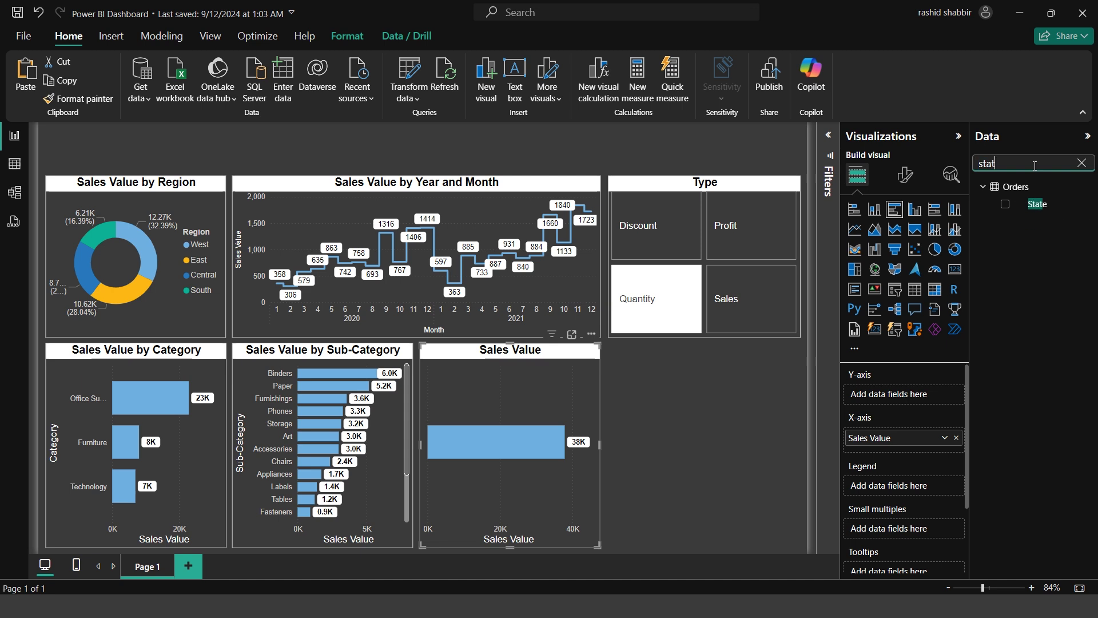
{"action": "left_click", "coordinate": [1005, 204]}
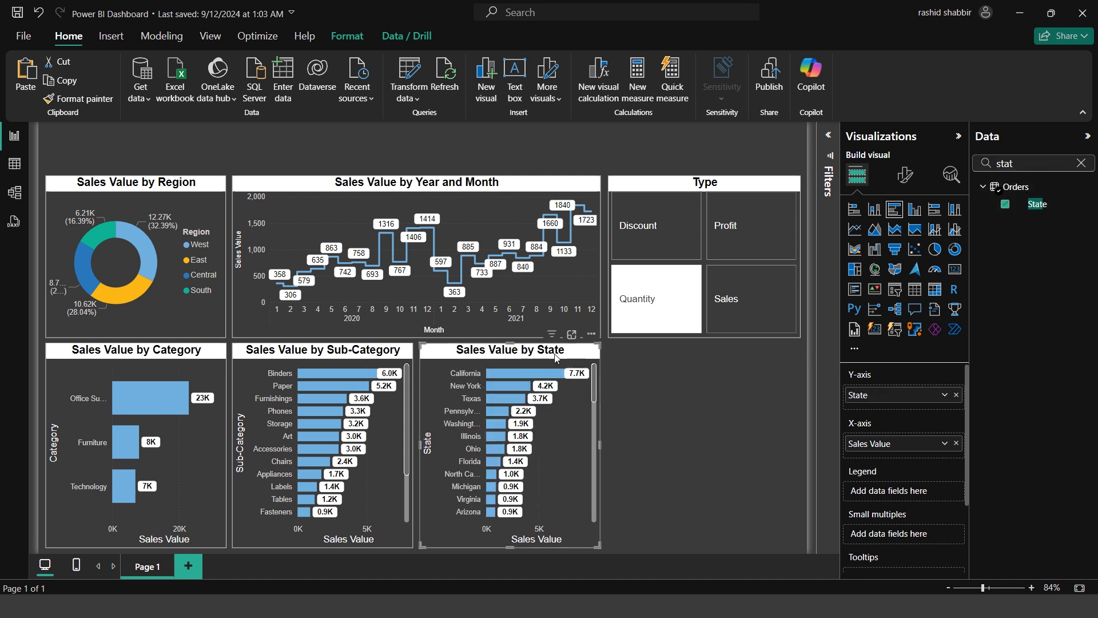
- Duplicate the State chart under the Type slicer and replace the copy's State field with City
{"action": "key", "text": "ctrl+c"}
{"action": "key", "text": "ctrl+v"}
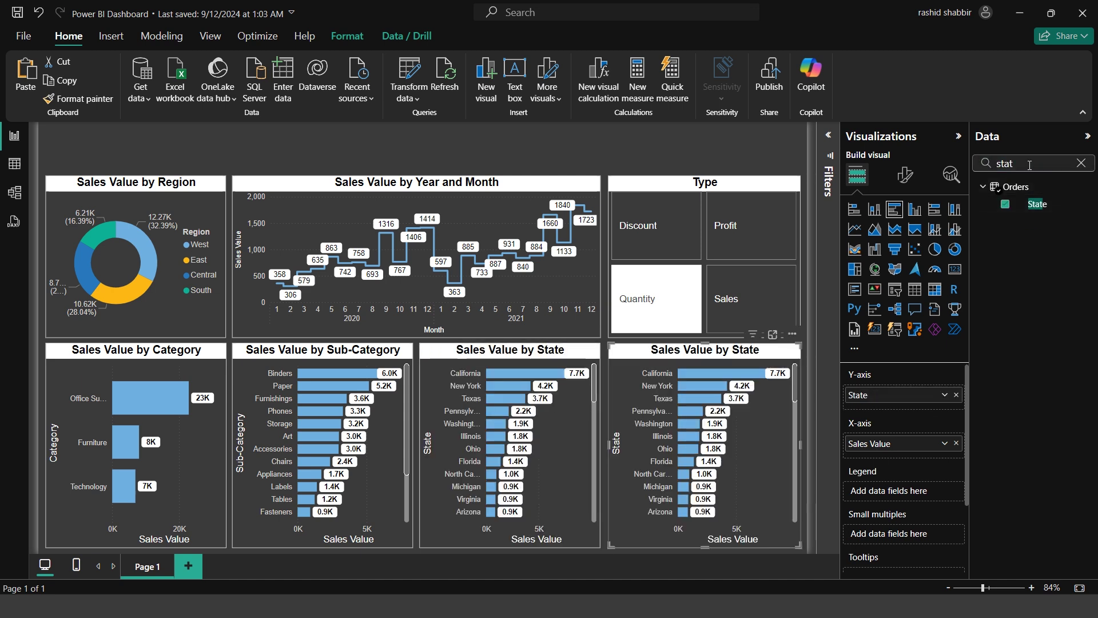
{"action": "double_click", "coordinate": [1029, 164]}
{"action": "type", "text": "city"}
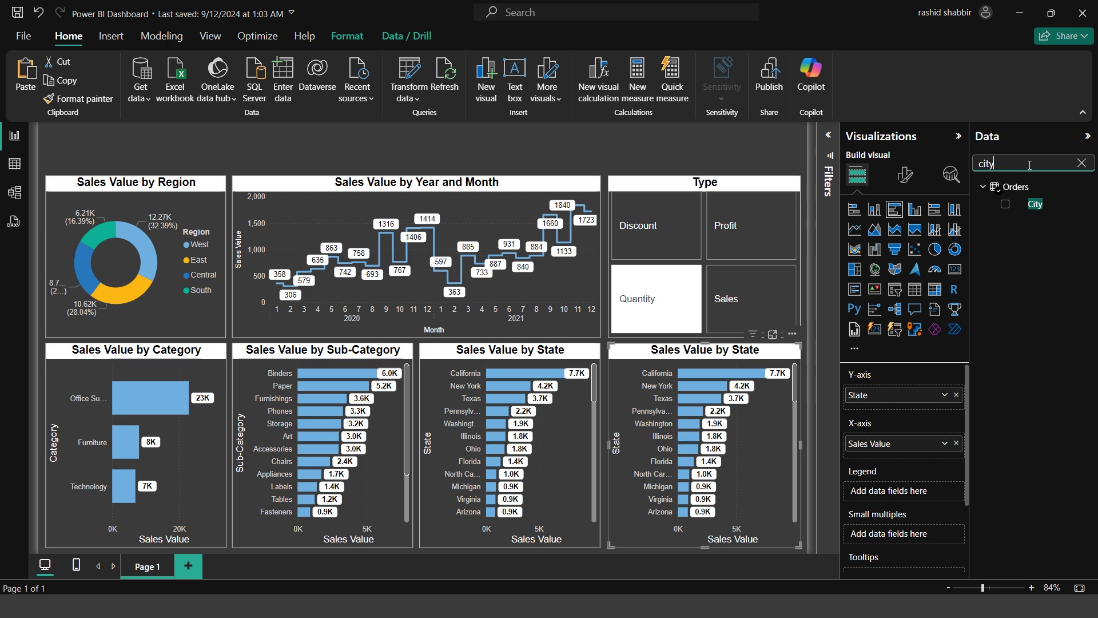
{"action": "left_click", "coordinate": [956, 395]}
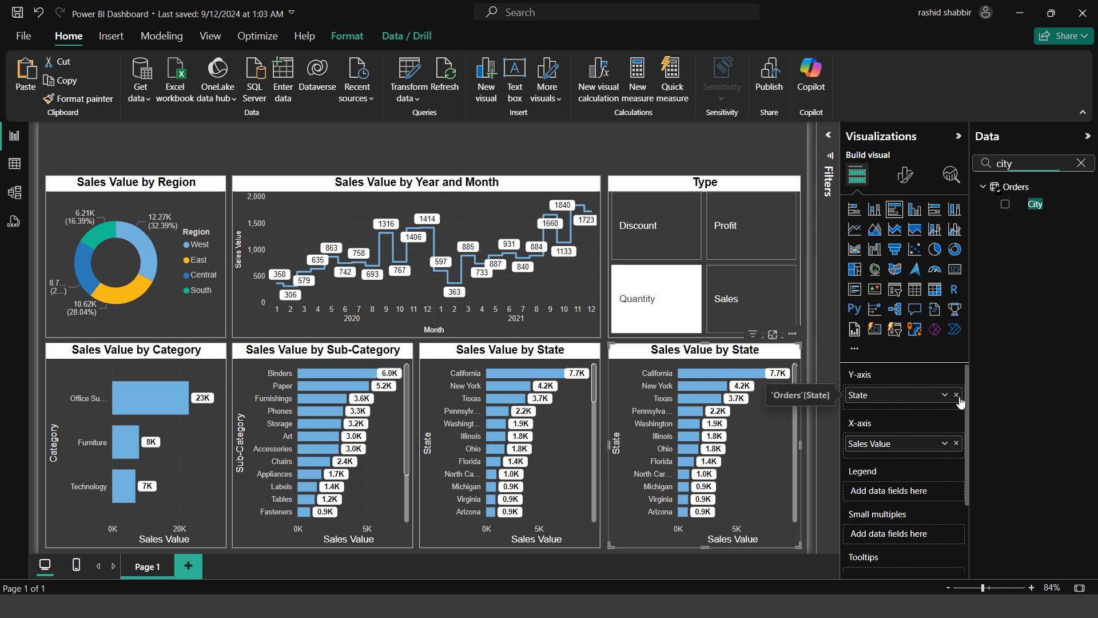
{"action": "left_click", "coordinate": [1005, 205]}
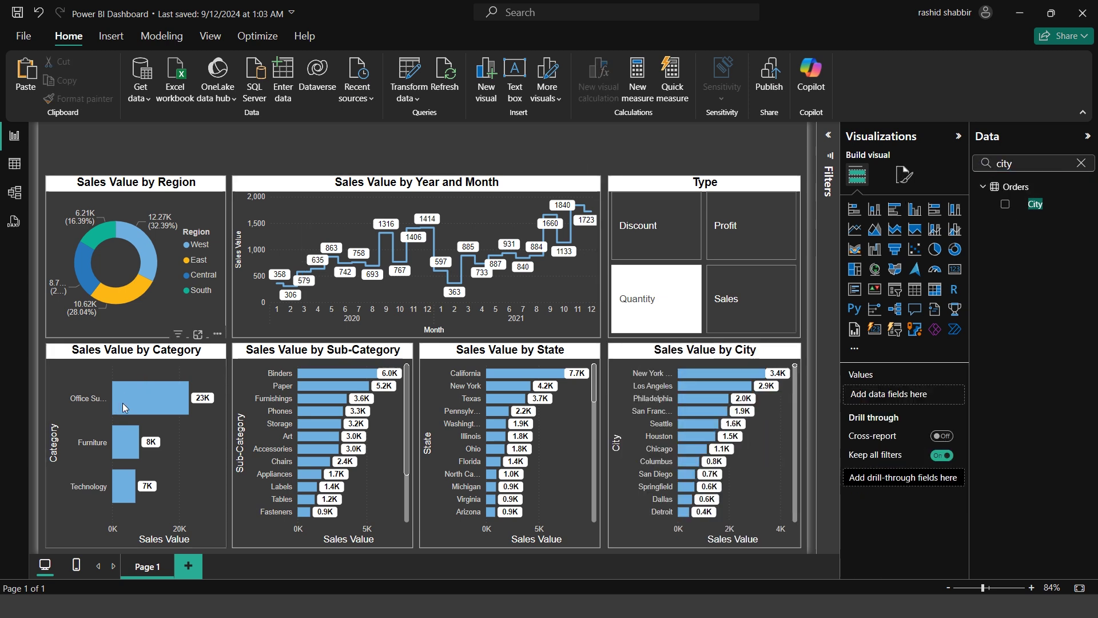
- Test cross-highlighting by selecting the longest bar in the Category chart, and clear the selection
{"action": "left_click", "coordinate": [142, 397]}
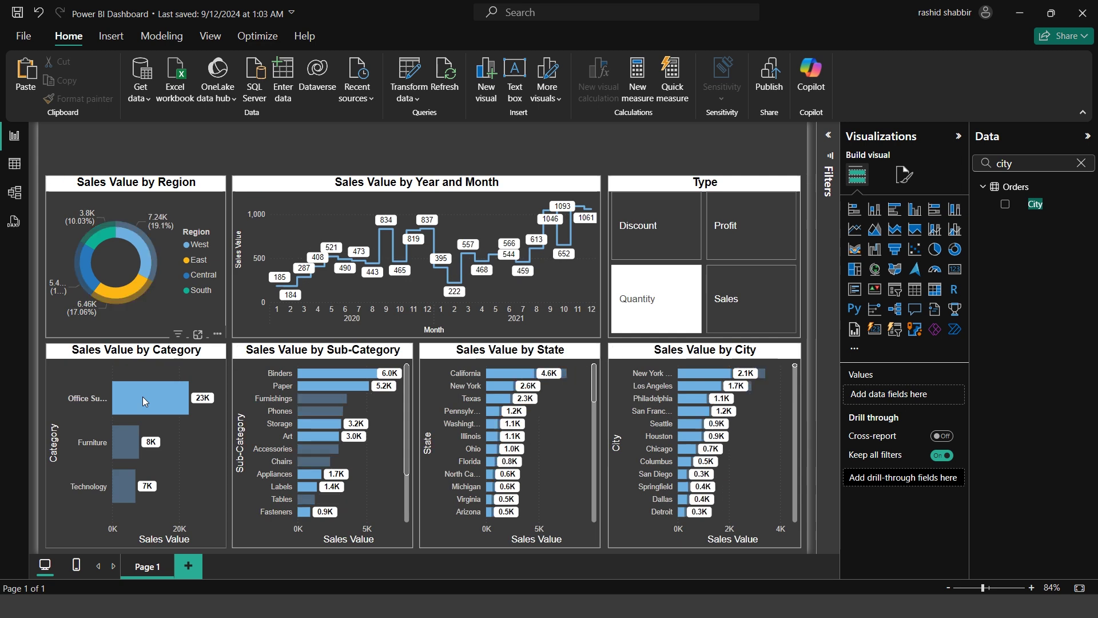
{"action": "left_click", "coordinate": [149, 387]}
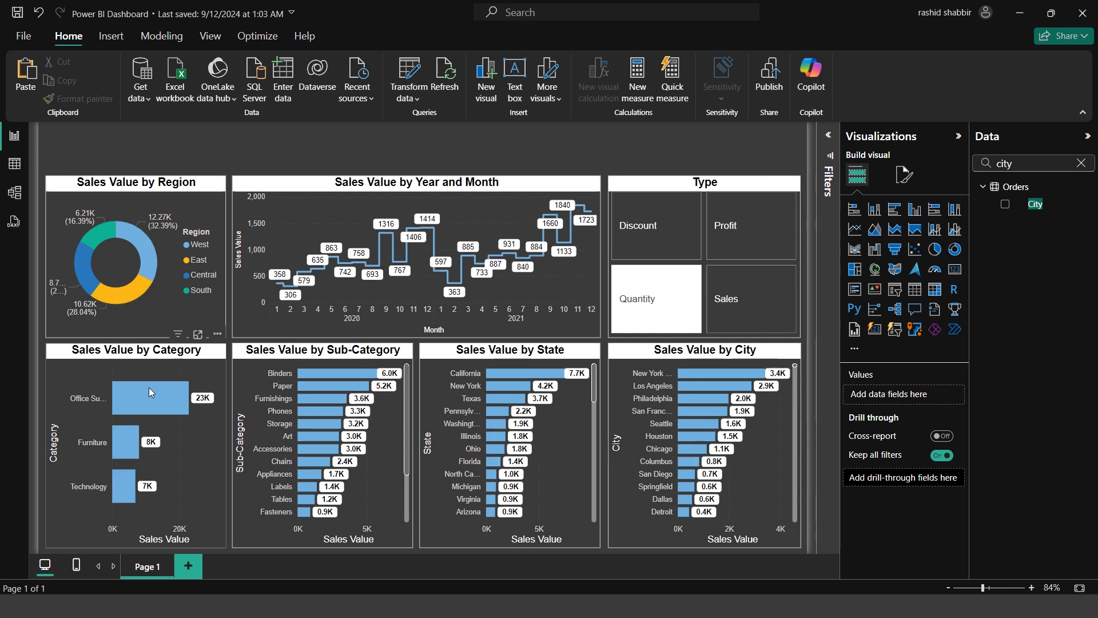
- Enable interaction editing for the Region donut, lower the top edges of the four bar charts, and set the donut to filter them
{"action": "left_click", "coordinate": [153, 188]}
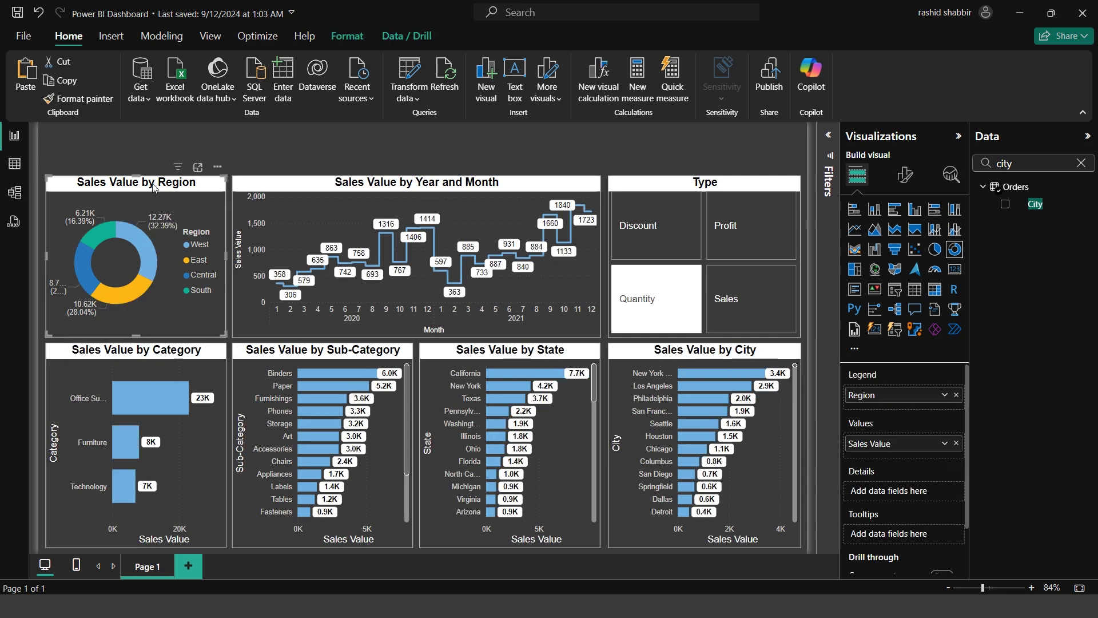
{"action": "left_click", "coordinate": [356, 40]}
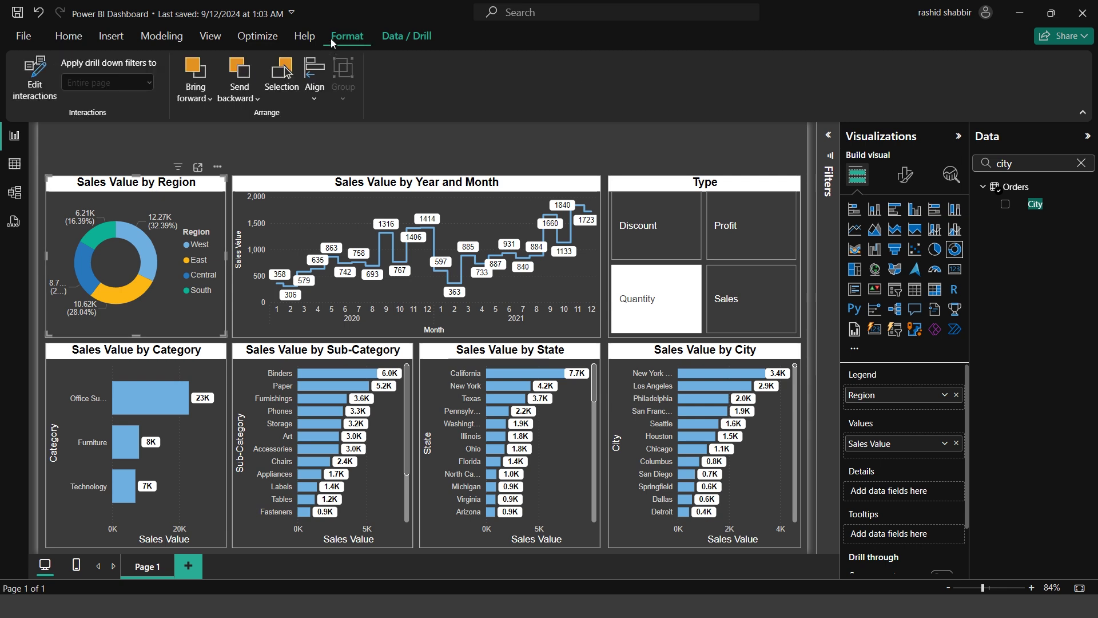
{"action": "left_click", "coordinate": [37, 86]}
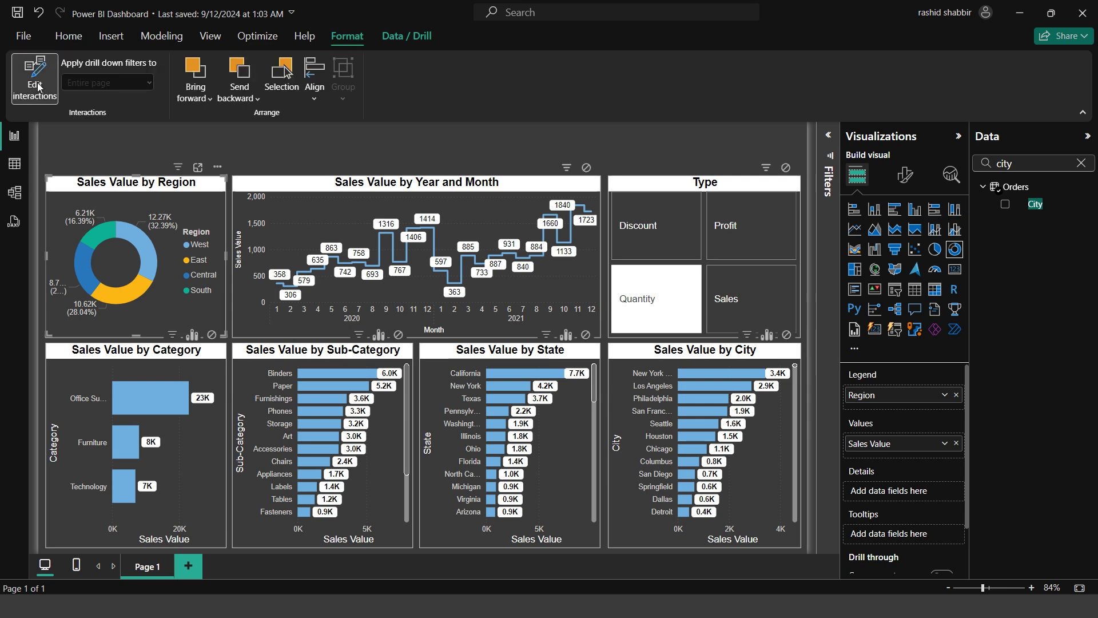
{"action": "left_click", "coordinate": [162, 186]}
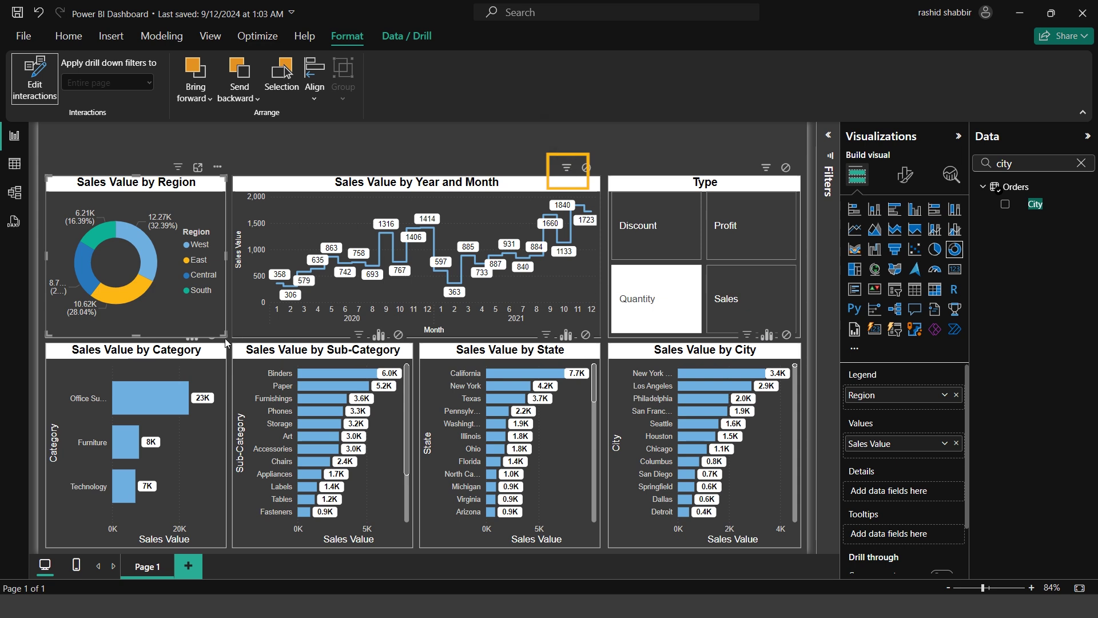
{"action": "left_click", "coordinate": [137, 366]}
{"action": "left_click", "coordinate": [323, 366]}
{"action": "left_click", "coordinate": [510, 366]}
{"action": "left_click", "coordinate": [707, 368]}
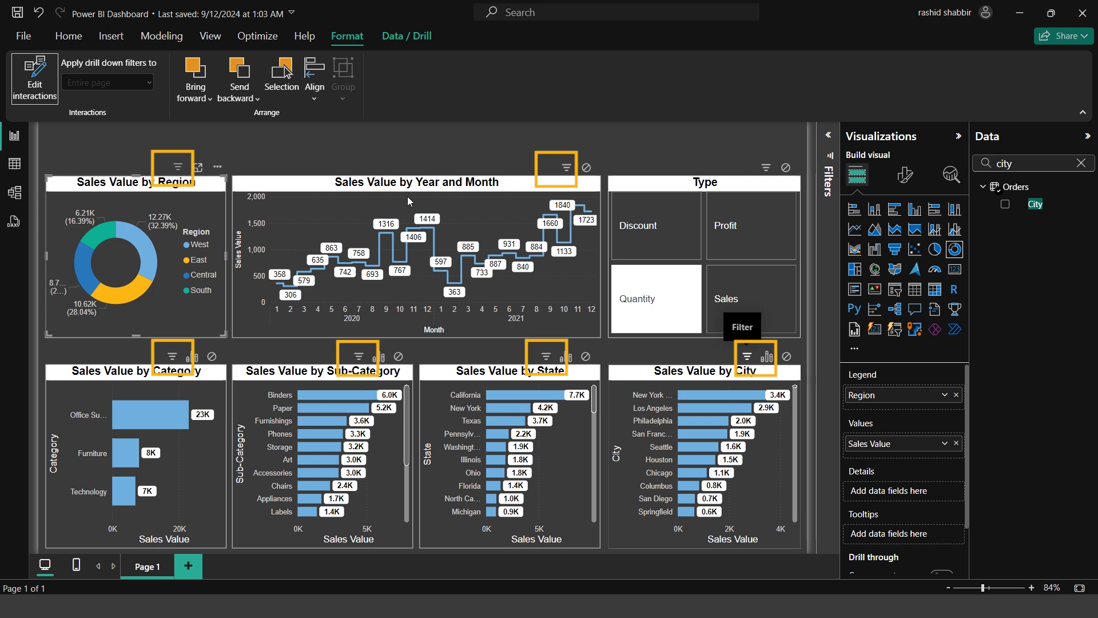
- Set the monthly line, Category, Sub-Category and State charts each to filter the other visuals instead of highlighting them
{"action": "left_click", "coordinate": [368, 186]}
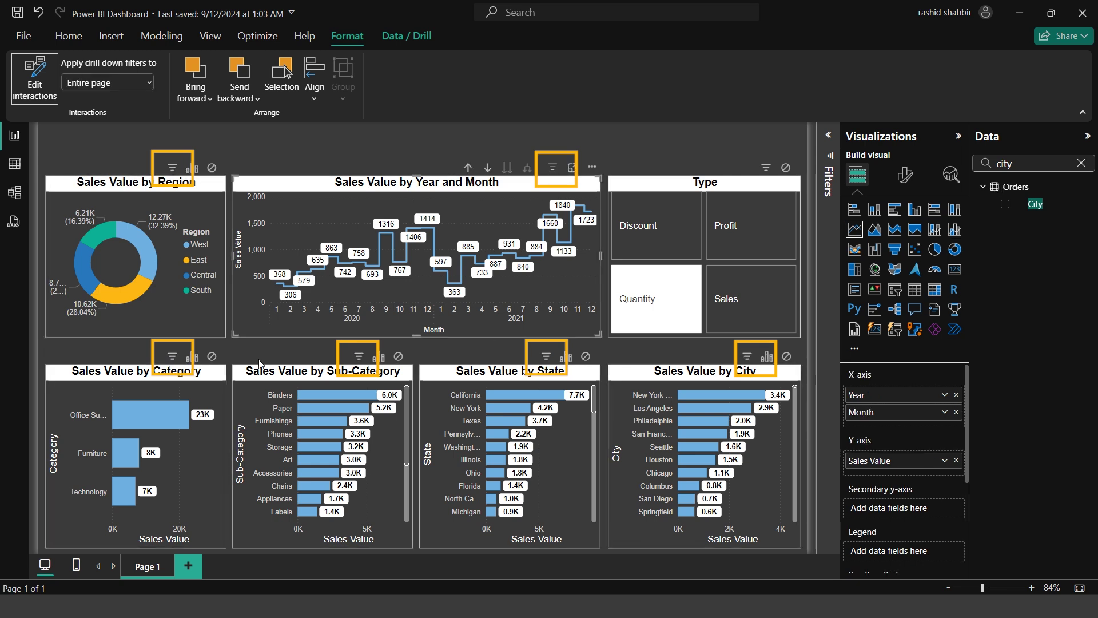
{"action": "left_click", "coordinate": [156, 382]}
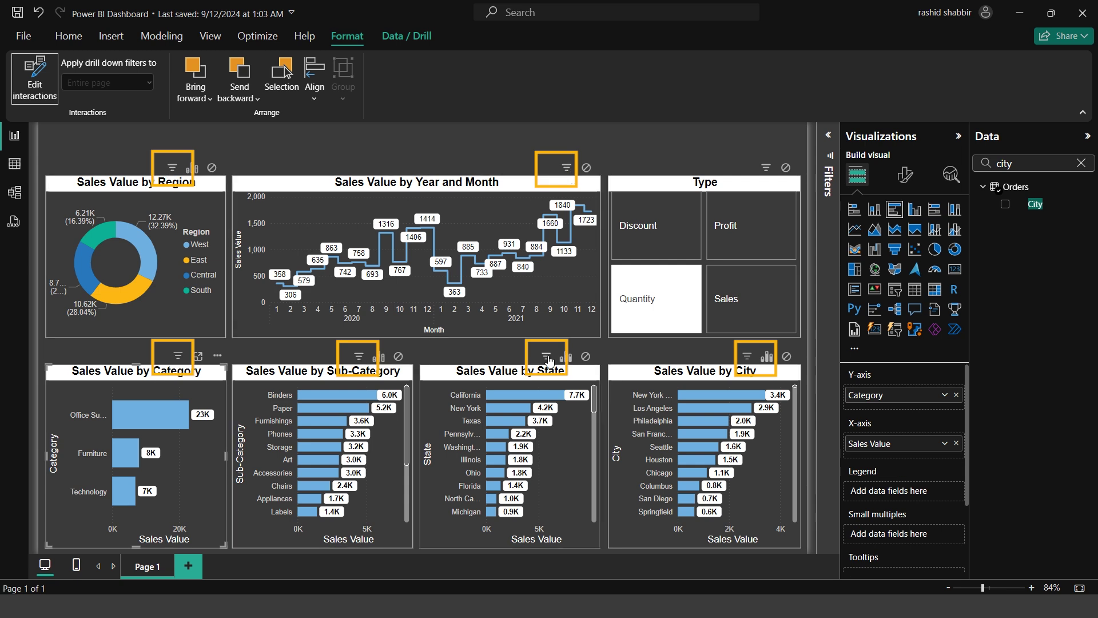
{"action": "left_click", "coordinate": [340, 380]}
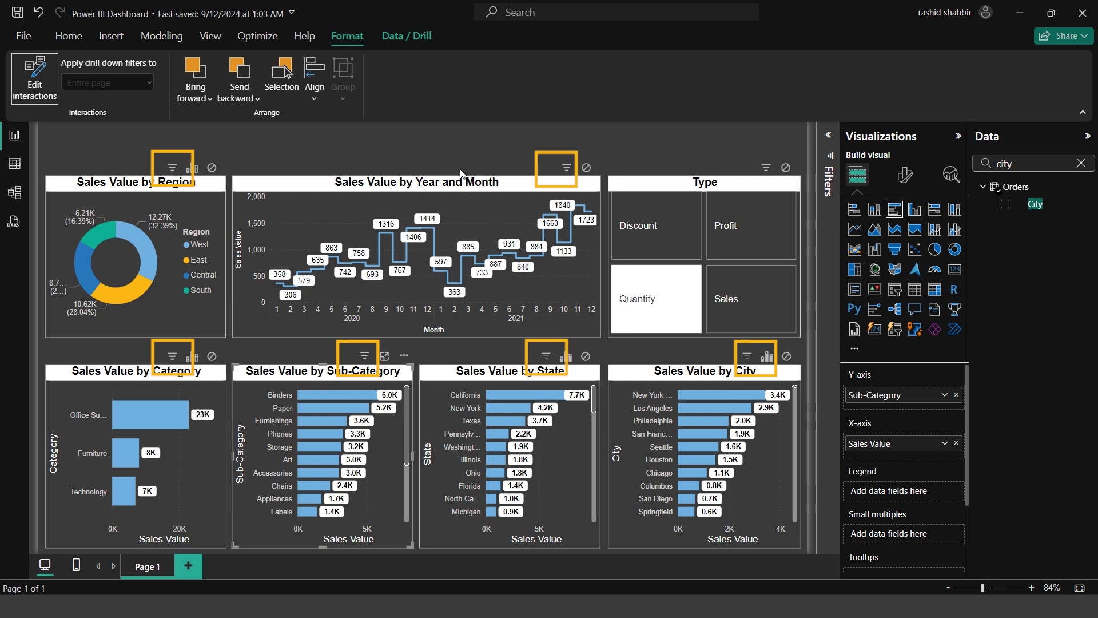
{"action": "left_click", "coordinate": [517, 379]}
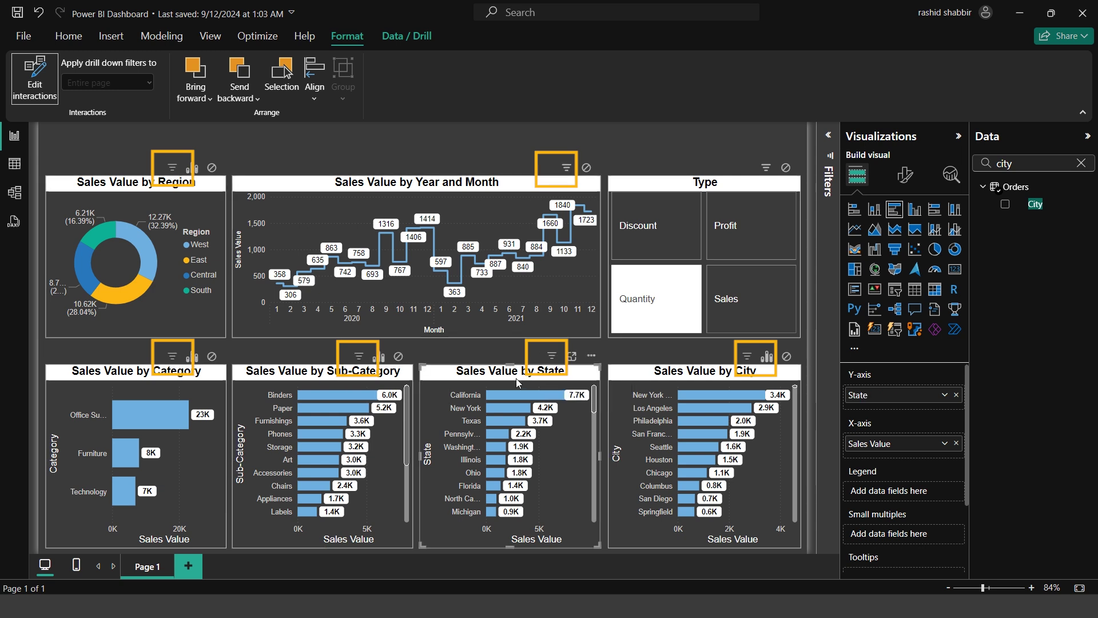
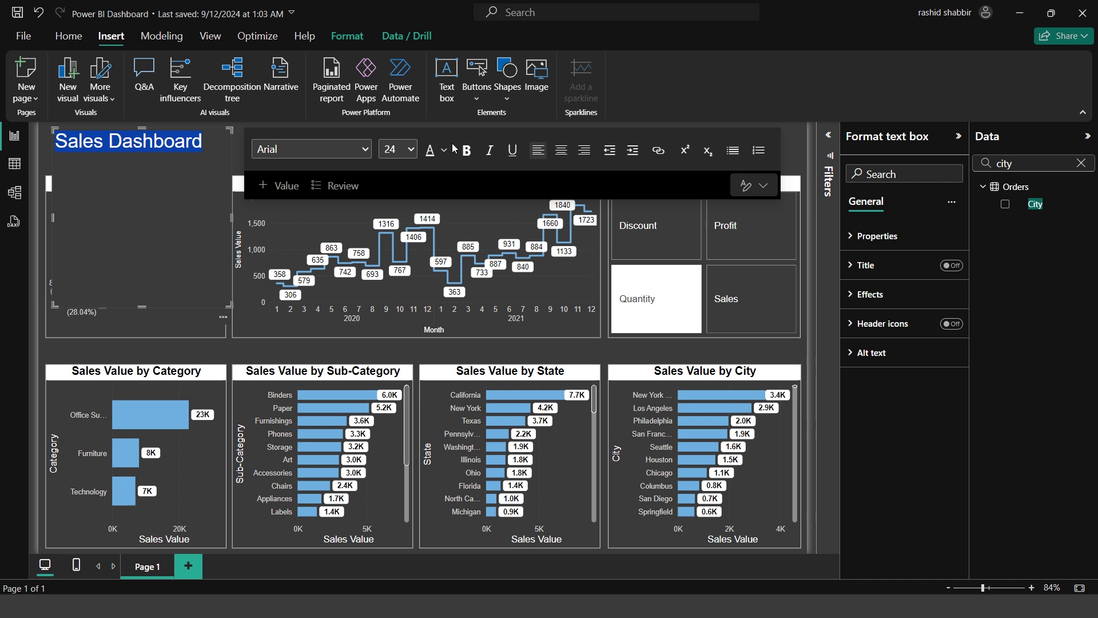
- Make the Sales Dashboard heading bold and fit its text box above the Region donut
{"action": "left_click", "coordinate": [466, 151]}
{"action": "key", "text": "Escape"}
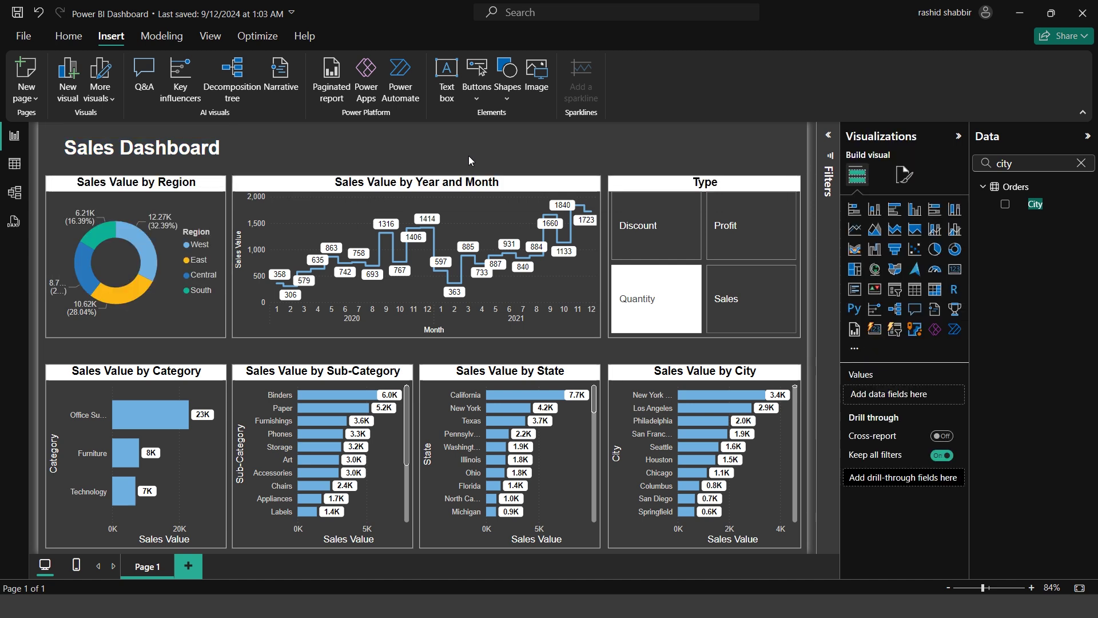
- Add a slicer for the Calendar table's Year field in the page header and shorten it to fit above the line chart
{"action": "left_click", "coordinate": [895, 291]}
{"action": "left_click_drag", "start_coordinate": [163, 184], "coordinate": [520, 144]}
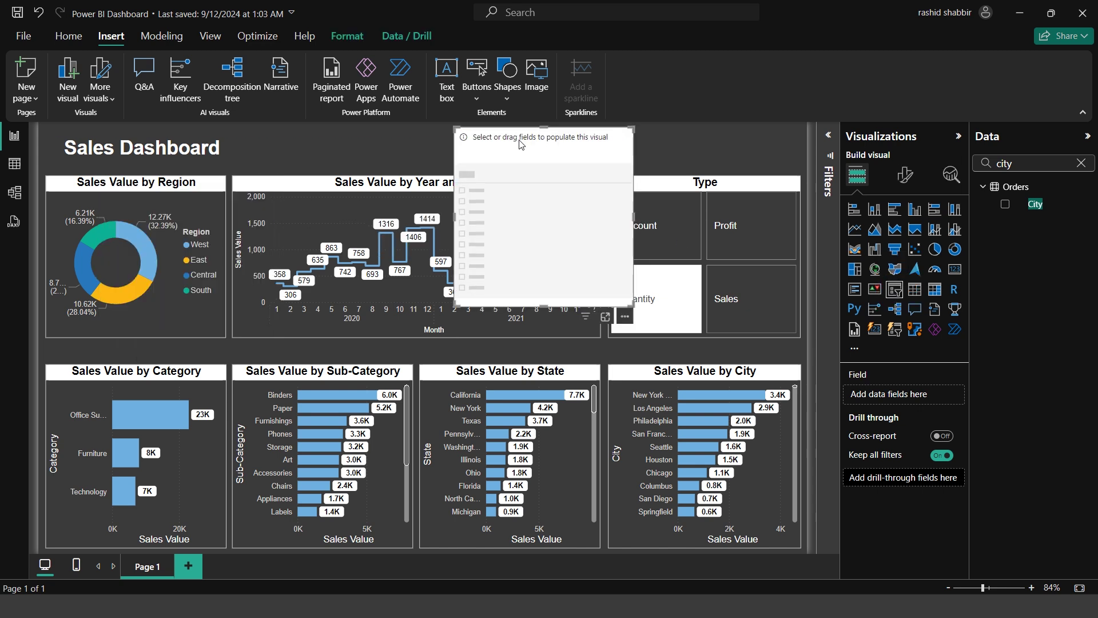
{"action": "double_click", "coordinate": [1049, 164]}
{"action": "key", "text": "BackSpace"}
{"action": "type", "text": "year"}
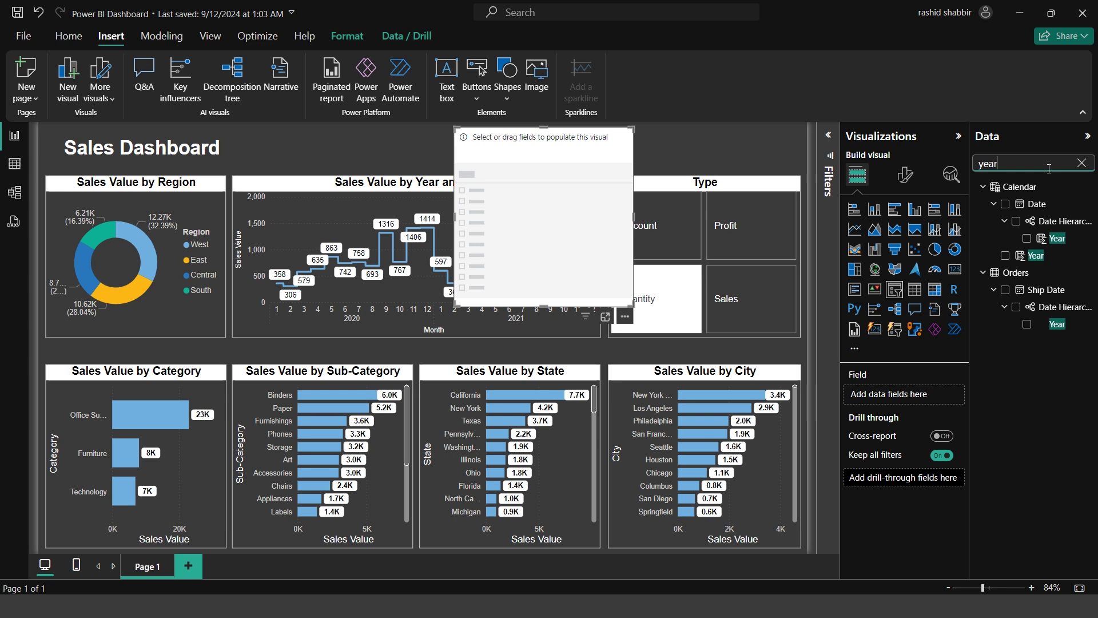
{"action": "left_click", "coordinate": [1005, 255]}
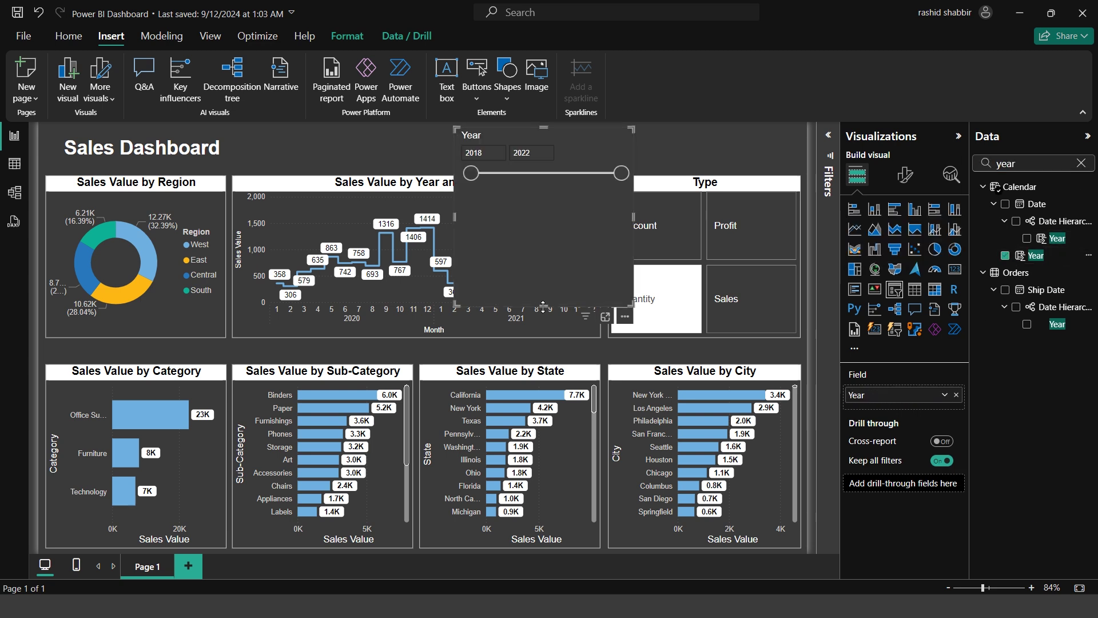
{"action": "left_click_drag", "start_coordinate": [543, 305], "coordinate": [543, 164]}
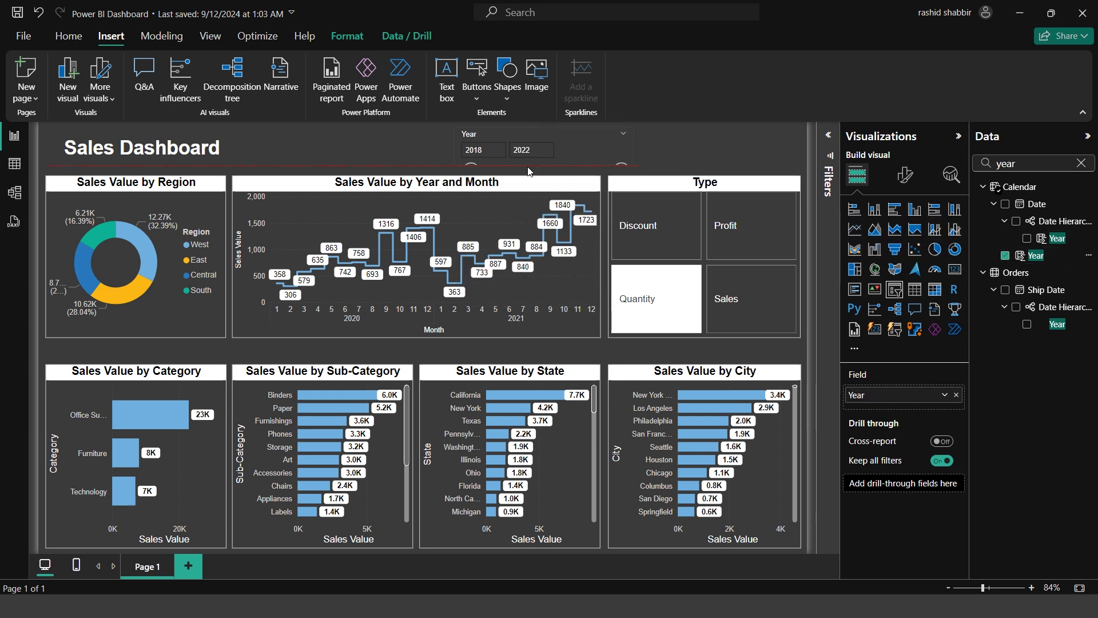
- Set the Year slicer's style to Dropdown and narrow the slicer by moving its left edge inward
{"action": "left_click", "coordinate": [905, 178]}
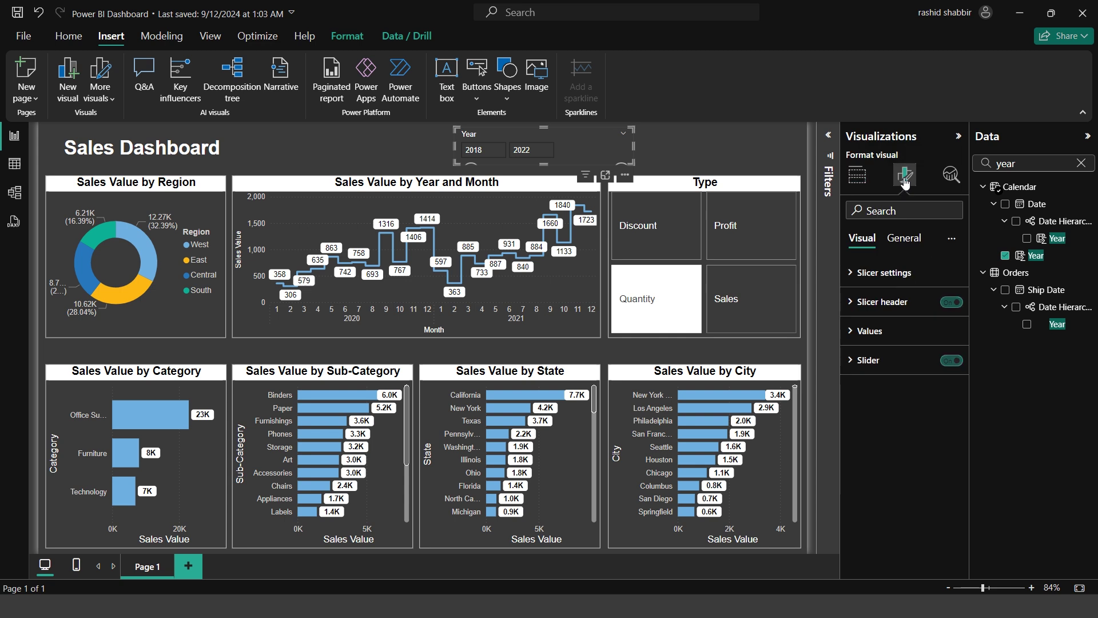
{"action": "left_click", "coordinate": [852, 277]}
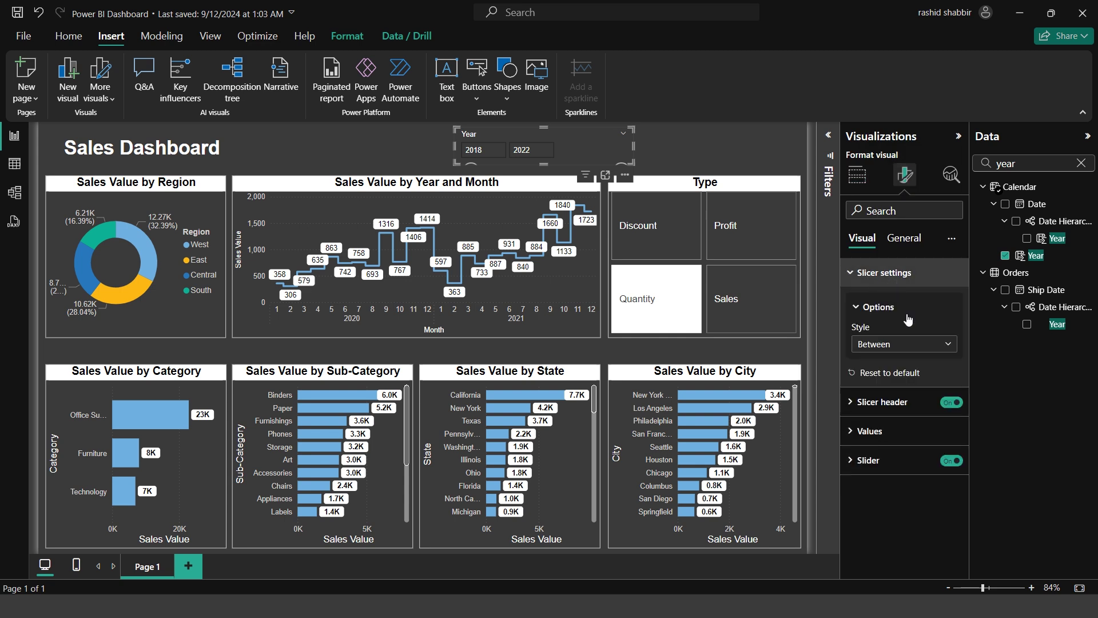
{"action": "left_click", "coordinate": [906, 346]}
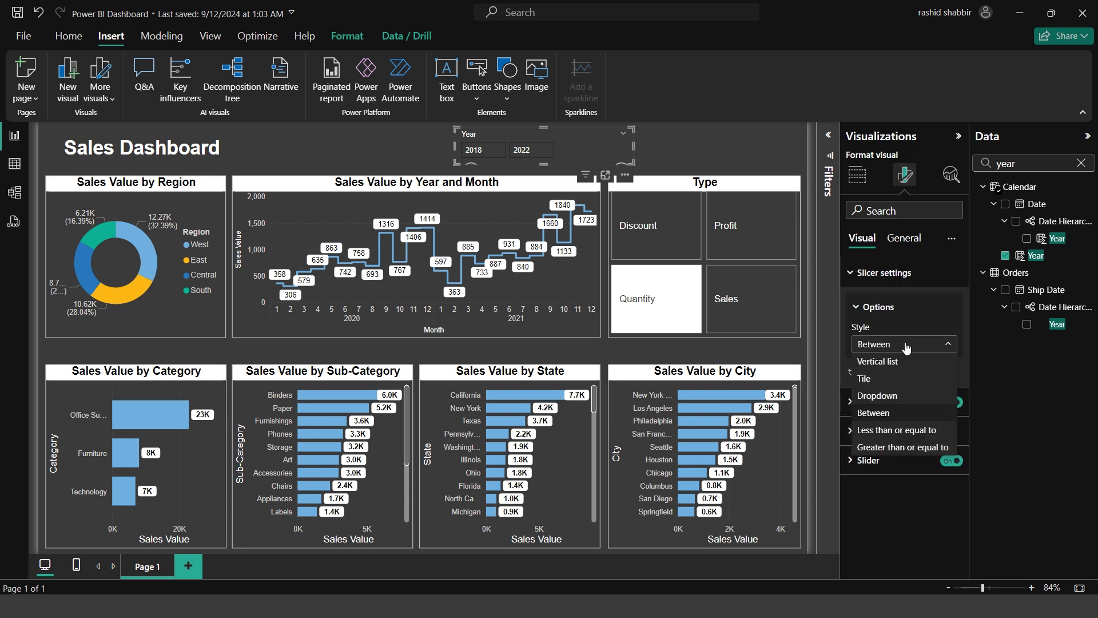
{"action": "left_click", "coordinate": [875, 396]}
{"action": "left_click_drag", "start_coordinate": [455, 147], "coordinate": [511, 146]}
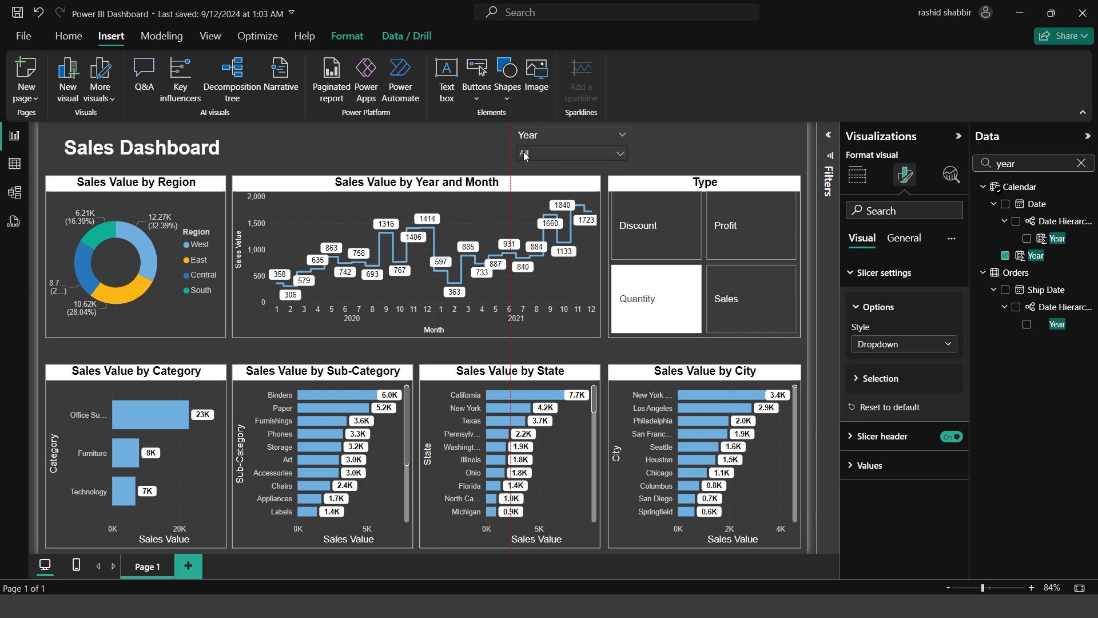
- Turn on the visual border for the Year slicer and colour it light grey
{"action": "left_click", "coordinate": [452, 148]}
{"action": "left_click", "coordinate": [549, 135]}
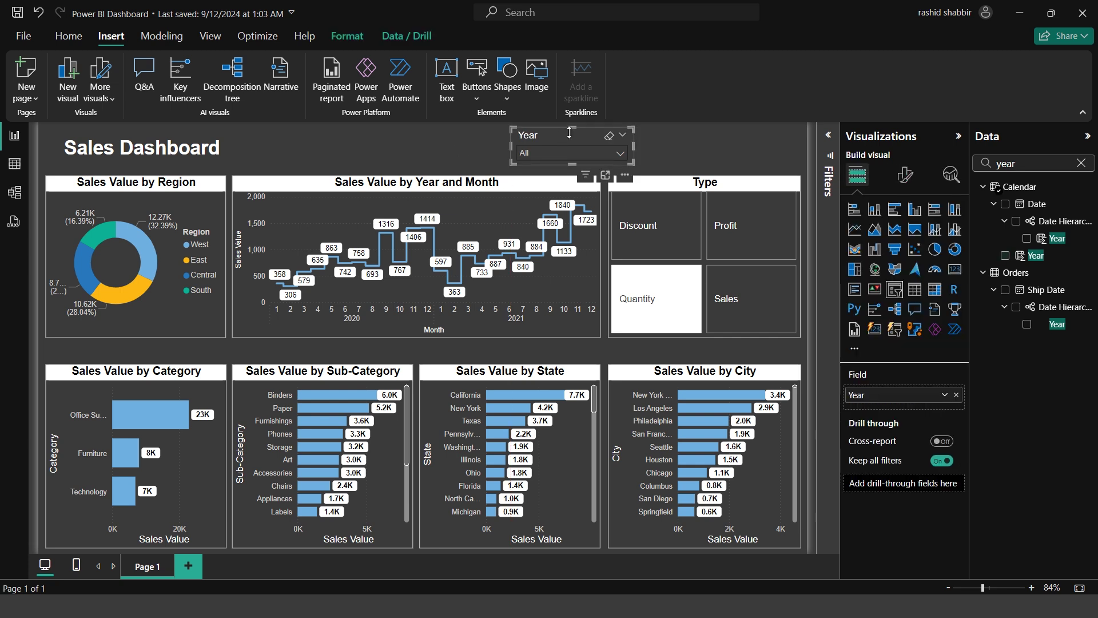
{"action": "left_click", "coordinate": [904, 177]}
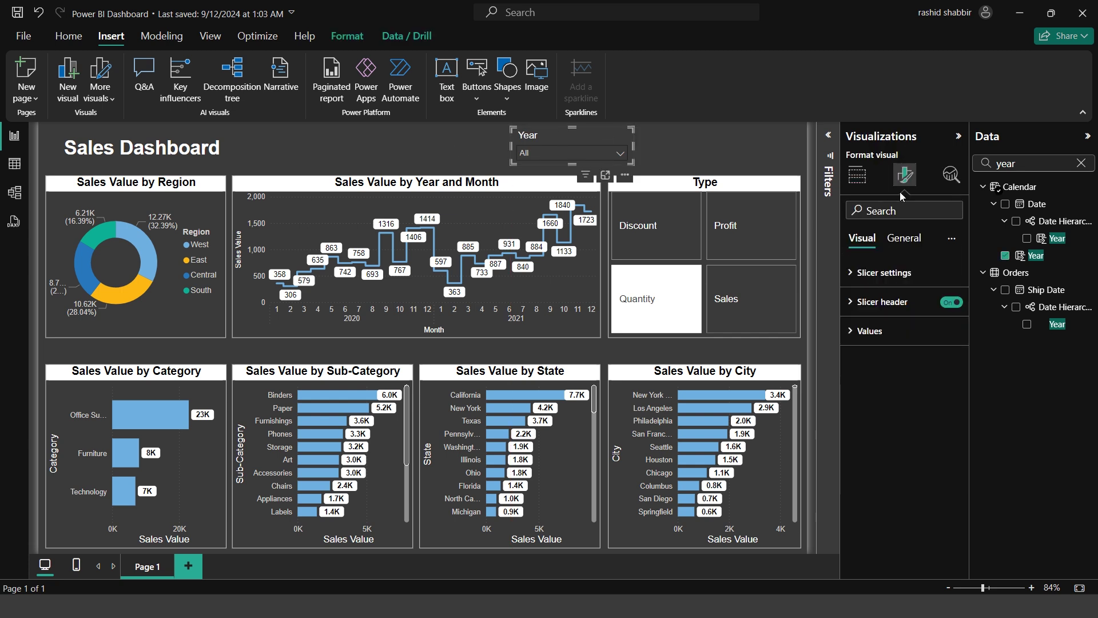
{"action": "left_click", "coordinate": [905, 242]}
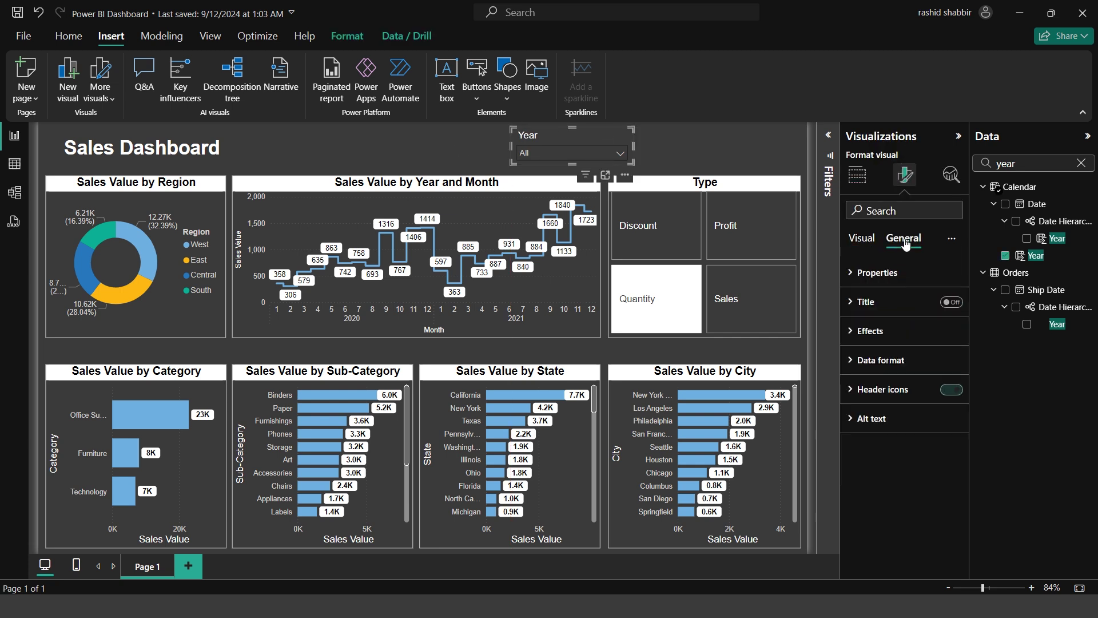
{"action": "left_click", "coordinate": [850, 337]}
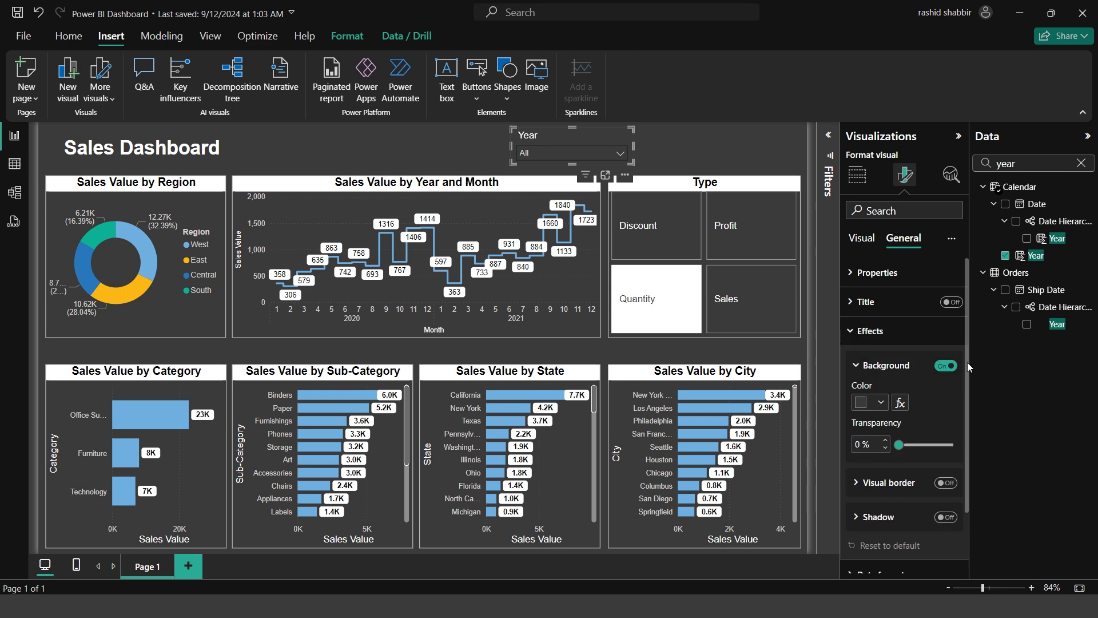
{"action": "scroll", "coordinate": [967, 401], "scroll_direction": "down", "scroll_amount": 2}
{"action": "left_click", "coordinate": [945, 419]}
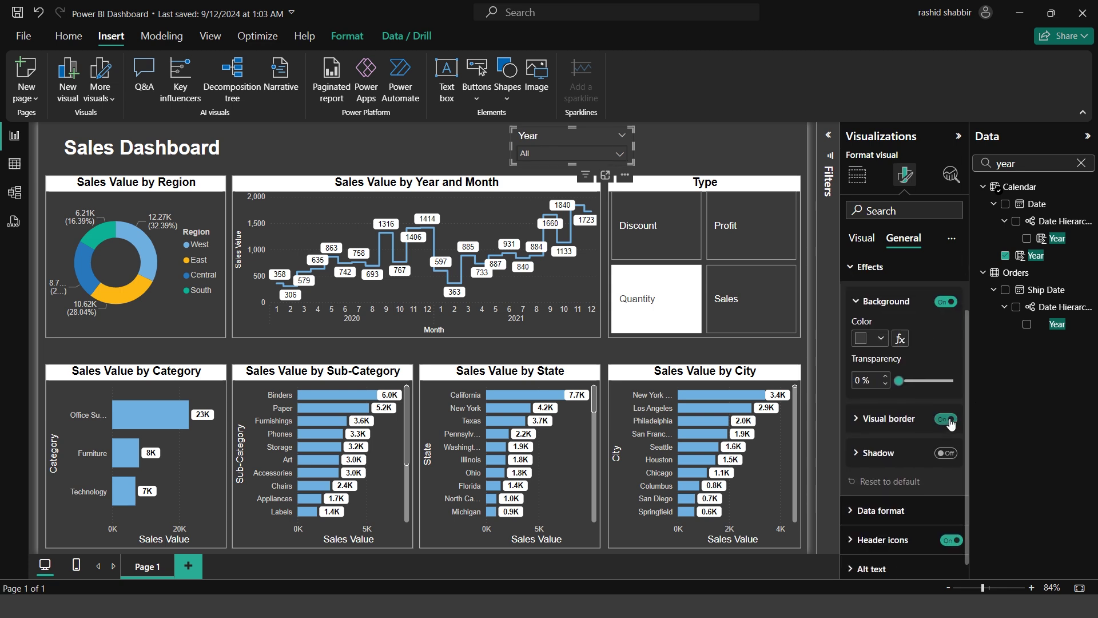
{"action": "left_click", "coordinate": [900, 424]}
{"action": "left_click", "coordinate": [881, 456]}
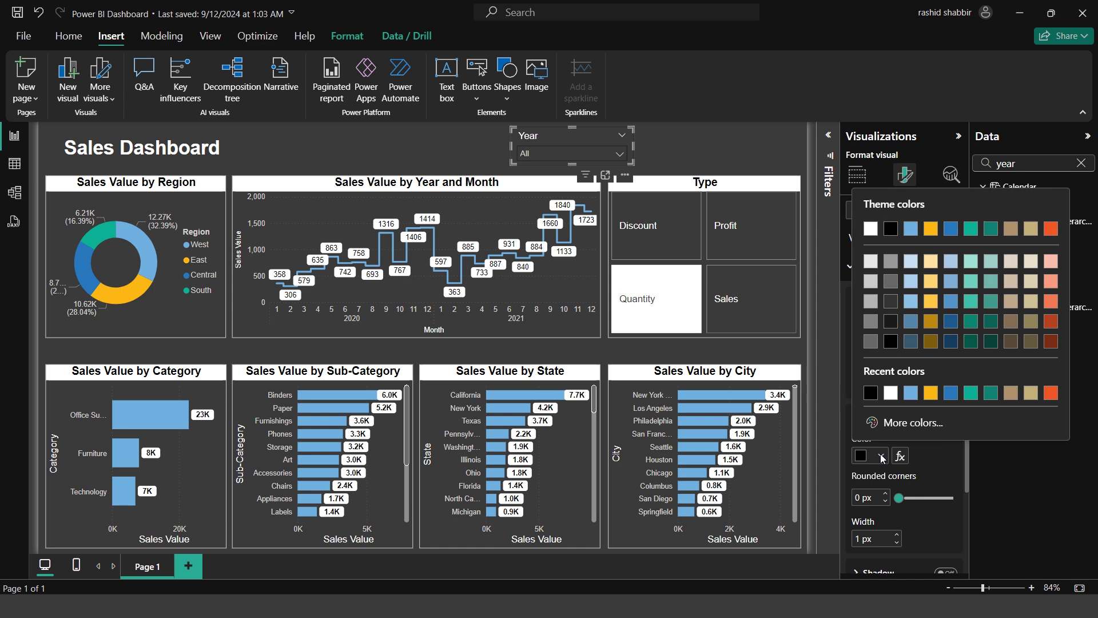
{"action": "left_click", "coordinate": [871, 263]}
{"action": "left_click", "coordinate": [686, 142]}
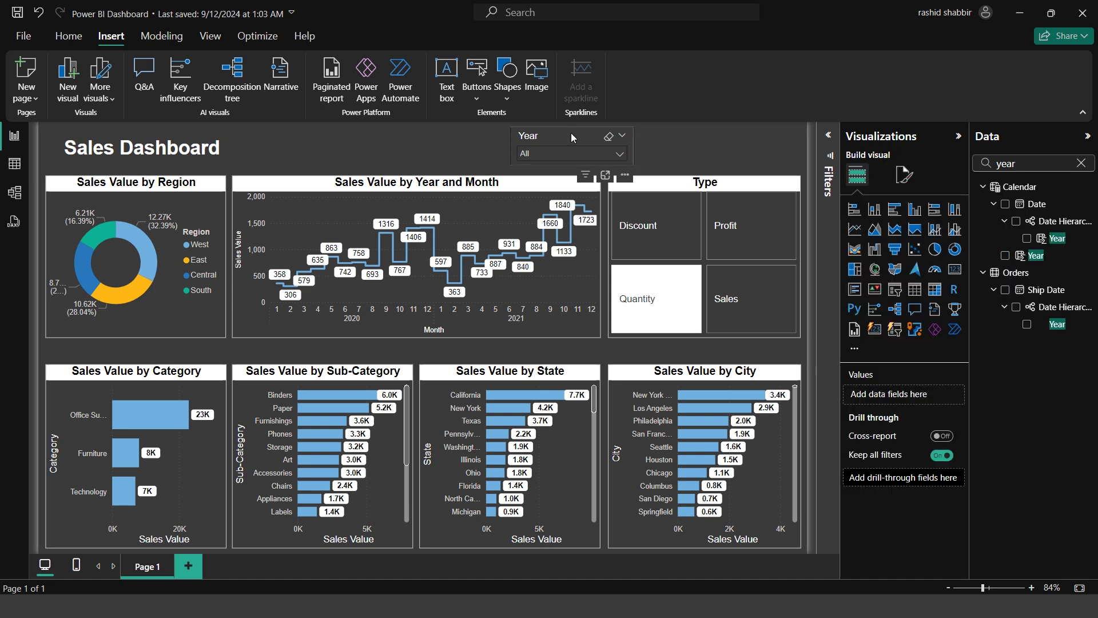
- Duplicate the Year slicer and arrange the two slicers side by side in the page header
{"action": "left_click", "coordinate": [572, 137]}
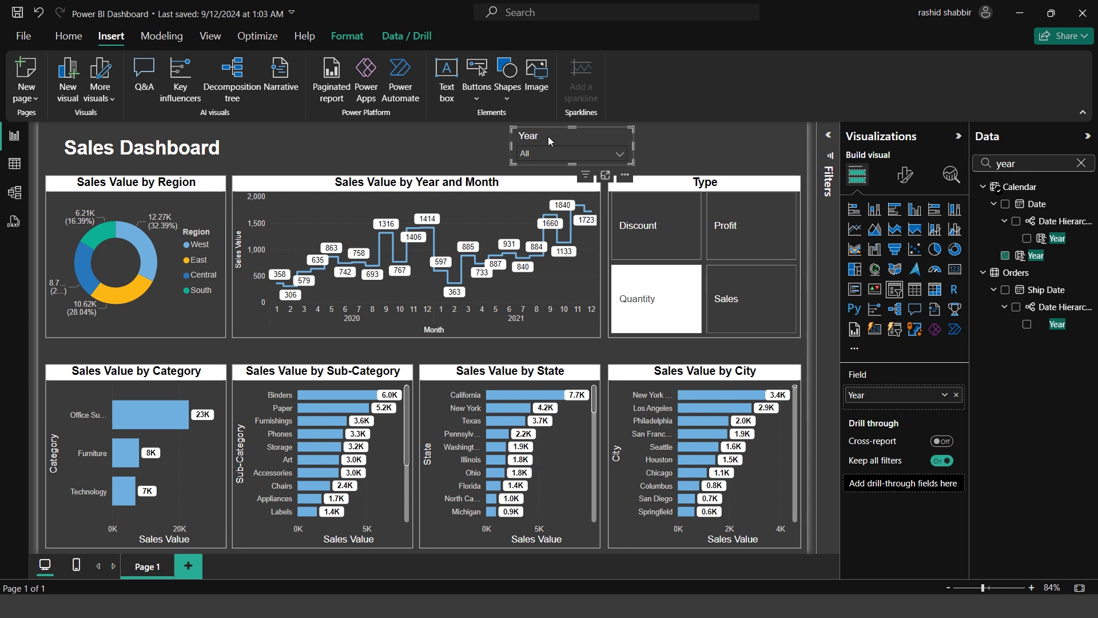
{"action": "key", "text": "ctrl+c"}
{"action": "key", "text": "ctrl+v"}
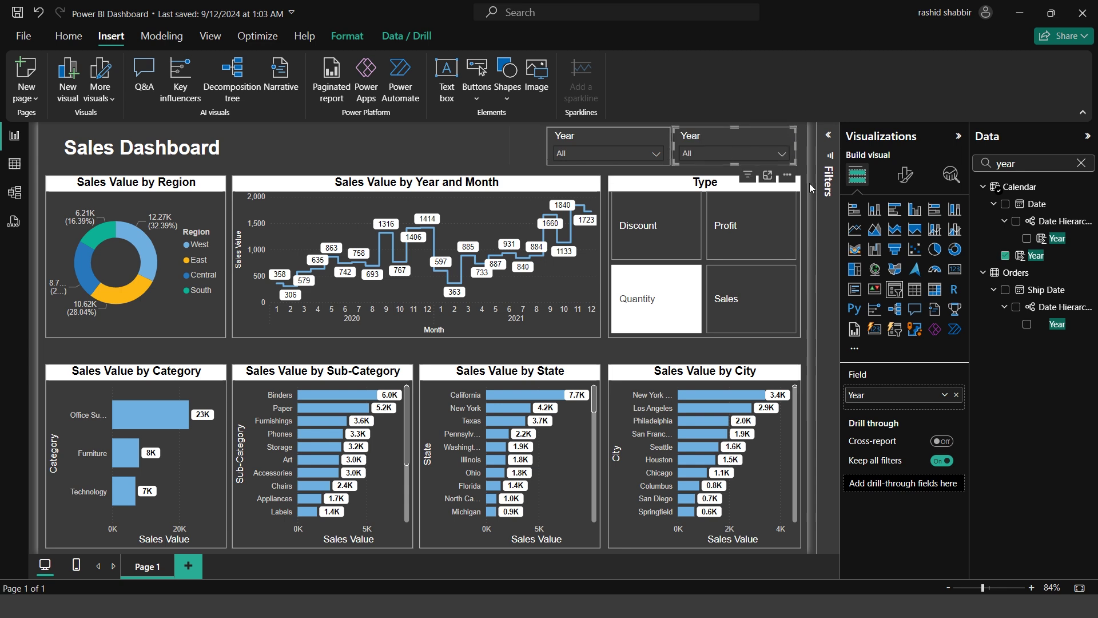
- Search the data fields for "month" with the duplicated slicer selected
{"action": "double_click", "coordinate": [1034, 164]}
{"action": "type", "text": "month"}
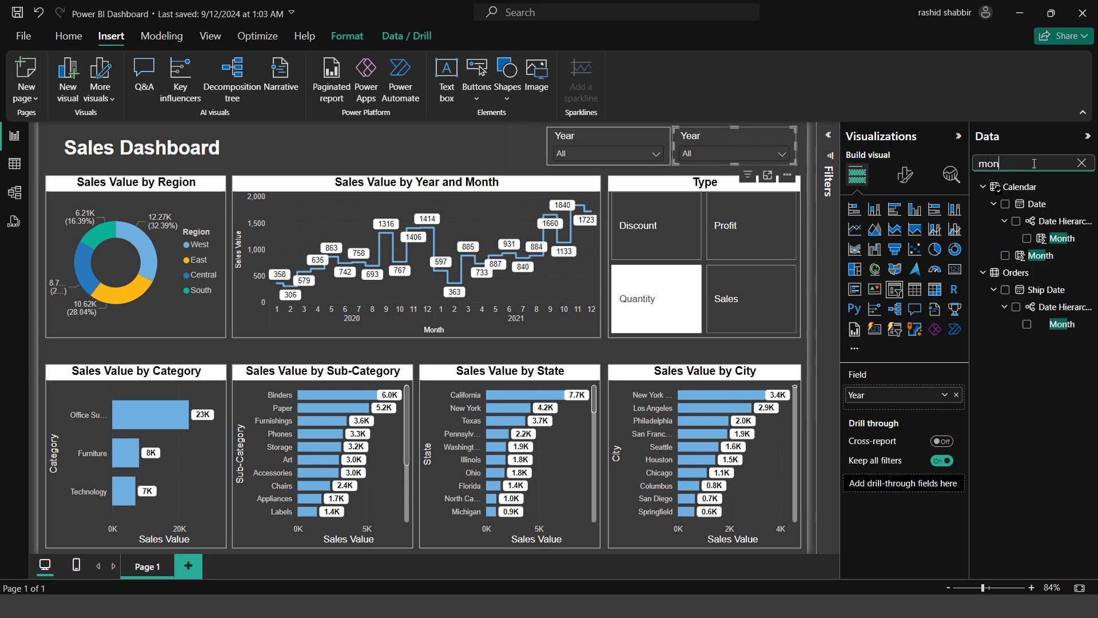